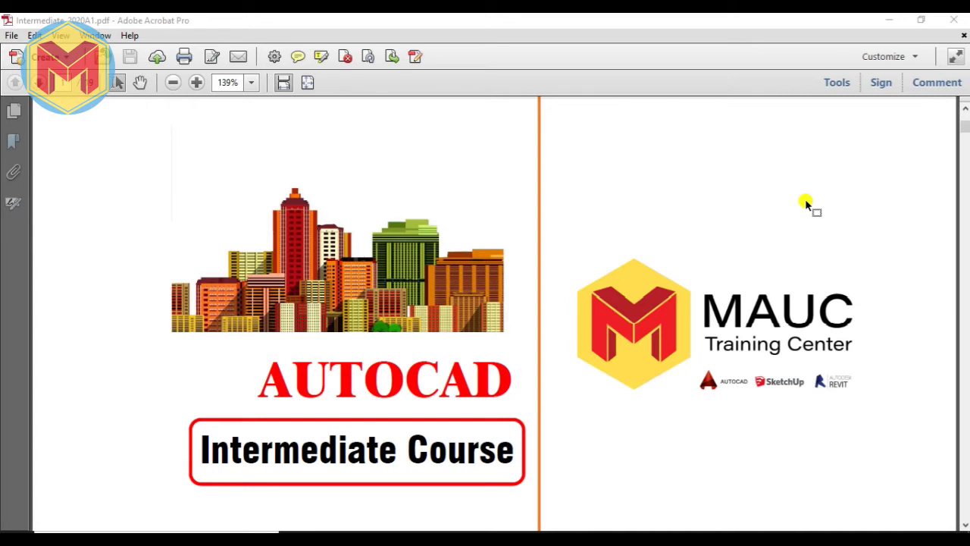
# Scroll the PDF to the Drawing Background and Object Selection notes page, then switch to AutoCAD.
pyautogui.scroll(-3, 806, 203)
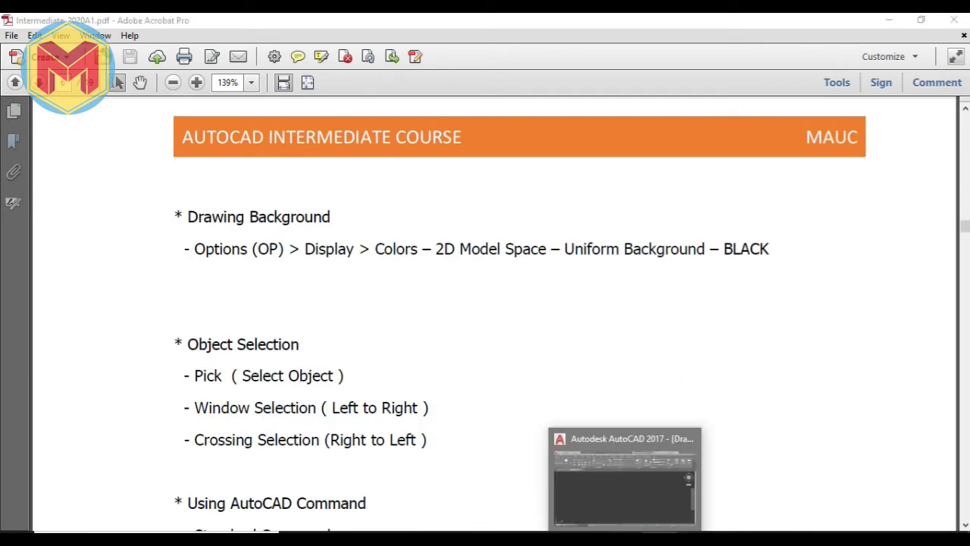
pyautogui.click(626, 540)
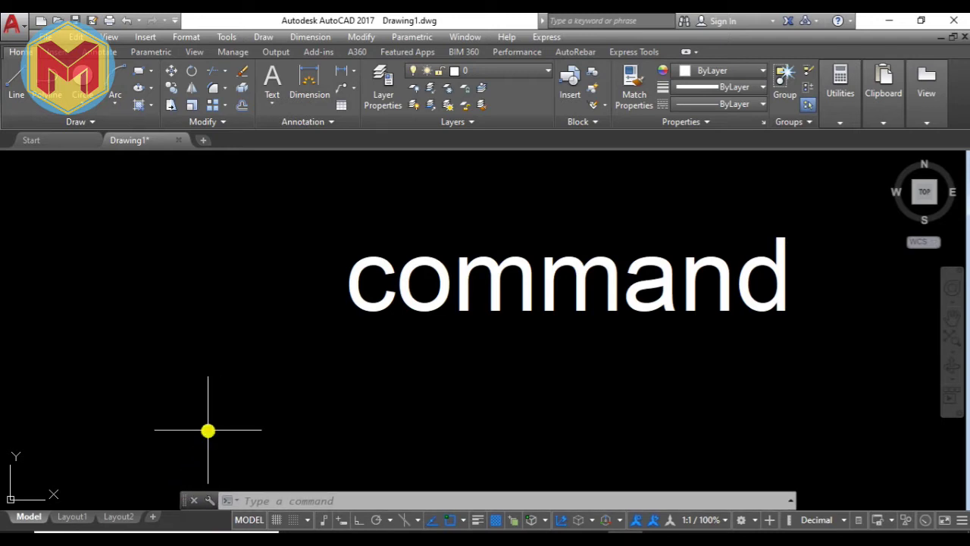
# Copy the 'command' text with CP to a spot just above the original.
pyautogui.scroll(-2, 291, 364)
pyautogui.scroll(4, 347, 351)
pyautogui.scroll(-2, 373, 354)
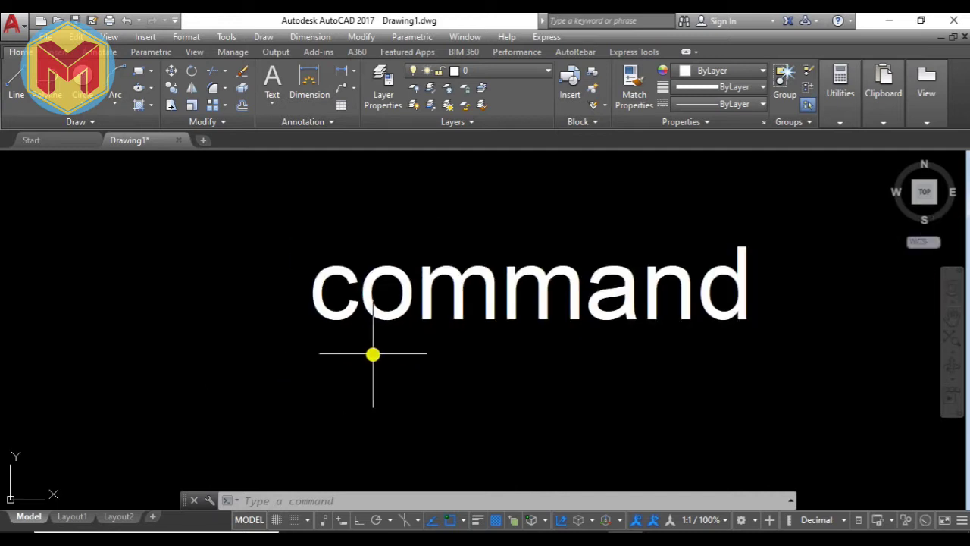
pyautogui.moveTo(372, 354); pyautogui.dragTo(362, 355, button='middle')
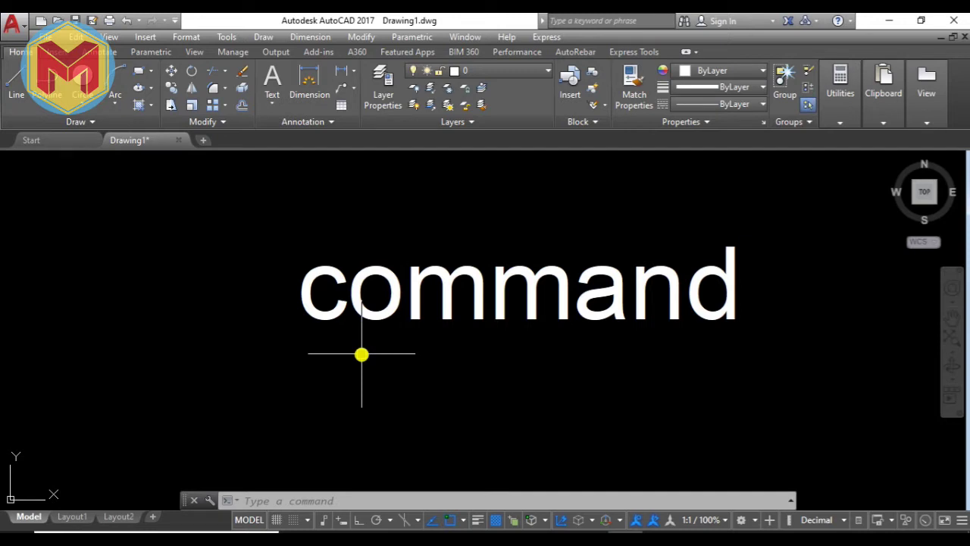
pyautogui.click(356, 310)
pyautogui.scroll(-2, 348, 326)
pyautogui.write('cp')
pyautogui.press('Return')
pyautogui.click(505, 351)
pyautogui.click(661, 261)
pyautogui.press('Return')
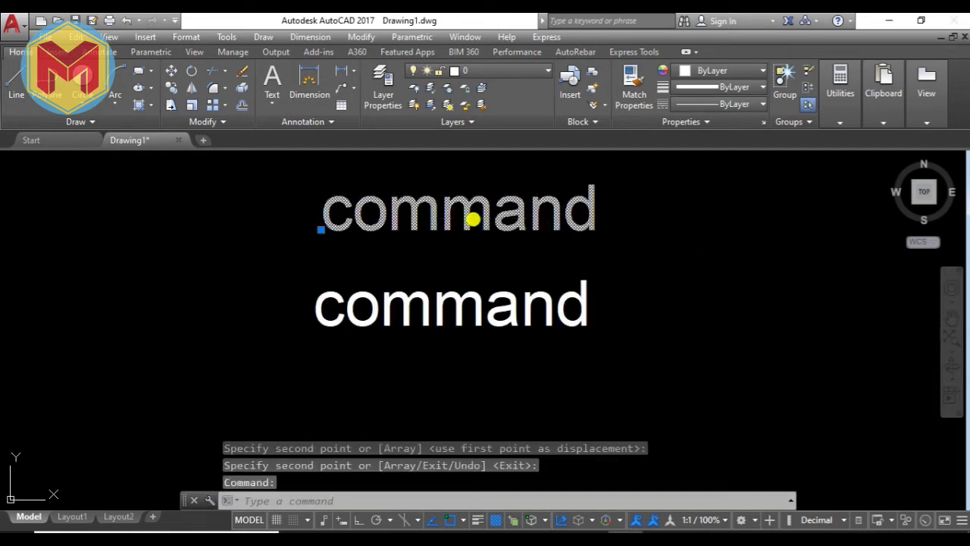
# Change the copied text's wording to 'Tools'.
pyautogui.doubleClick(472, 218)
pyautogui.write('Tools')
pyautogui.press('Return')
pyautogui.press('Escape')
pyautogui.click(450, 223)
pyautogui.scroll(1, 455, 243)
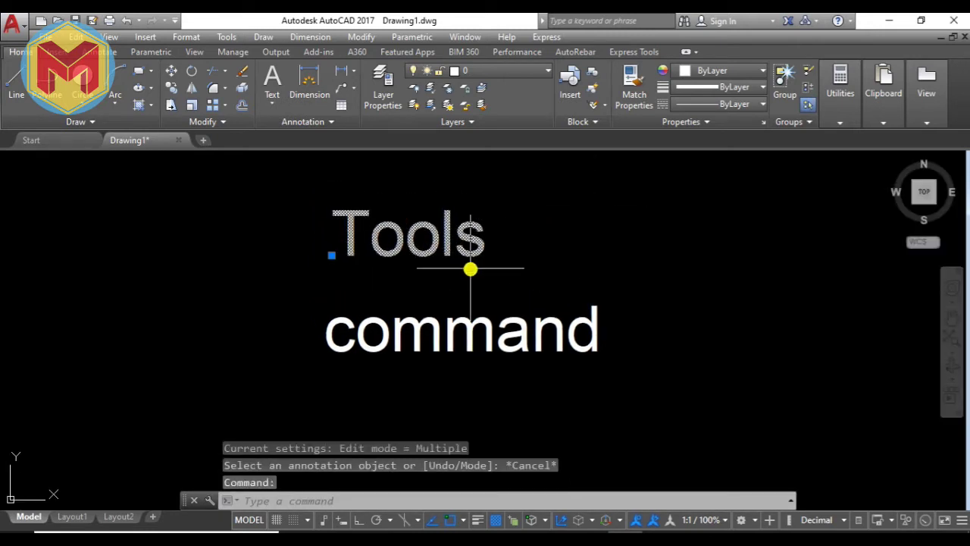
pyautogui.scroll(2, 470, 268)
pyautogui.moveTo(556, 313); pyautogui.dragTo(559, 293, button='middle')
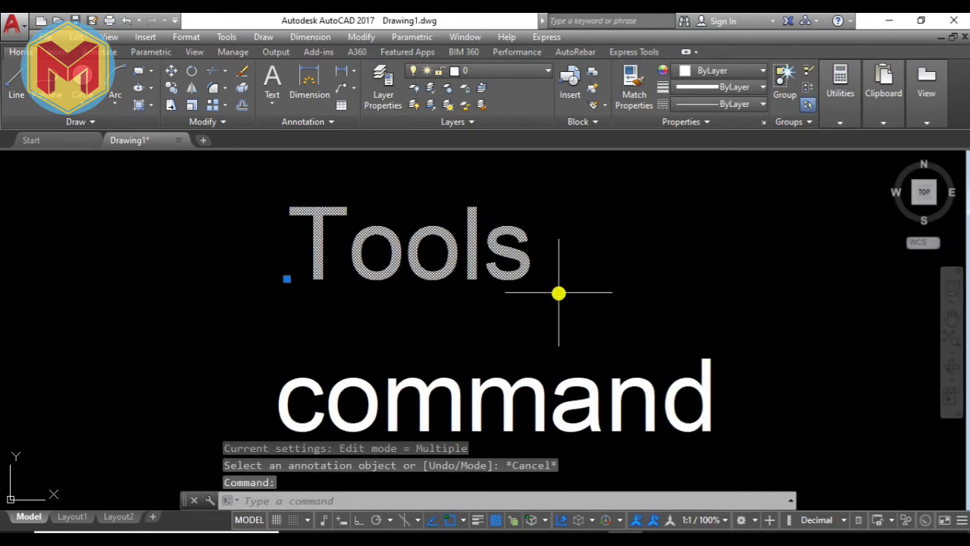
pyautogui.press('Escape')
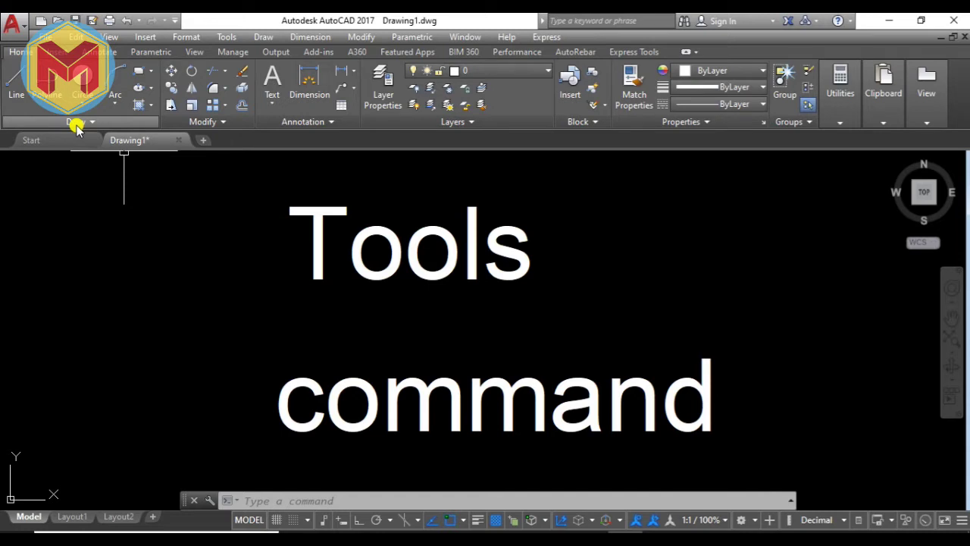
# Draw a ten-segment connected line outline to the right of the Tools and command text.
pyautogui.click(17, 84)
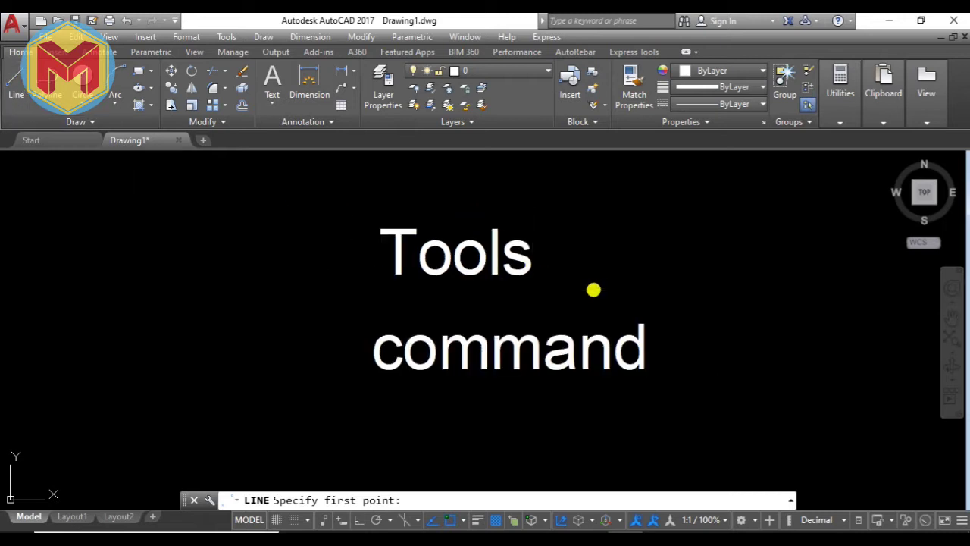
pyautogui.click(381, 265)
pyautogui.click(785, 364)
pyautogui.click(841, 228)
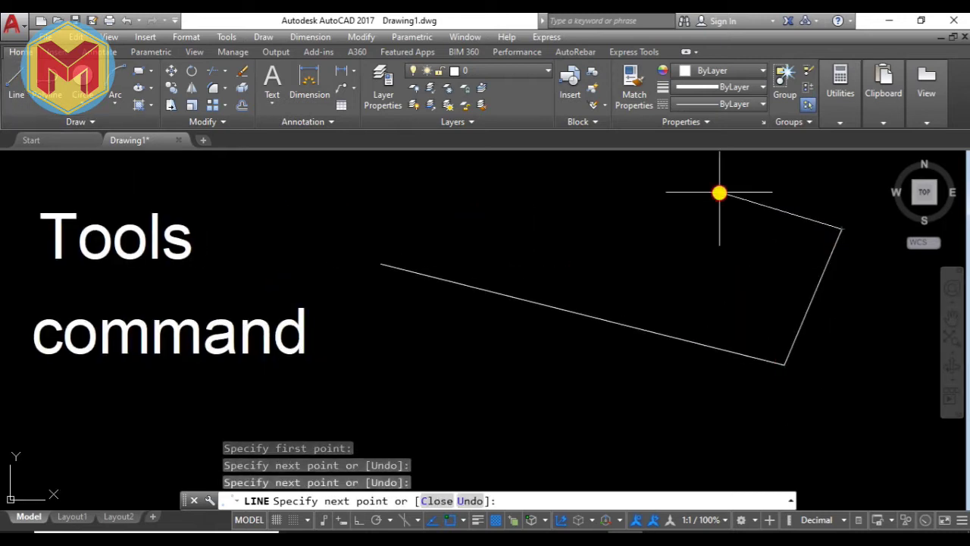
pyautogui.click(720, 193)
pyautogui.click(665, 284)
pyautogui.click(582, 222)
pyautogui.click(478, 177)
pyautogui.click(394, 359)
pyautogui.click(498, 412)
pyautogui.click(612, 412)
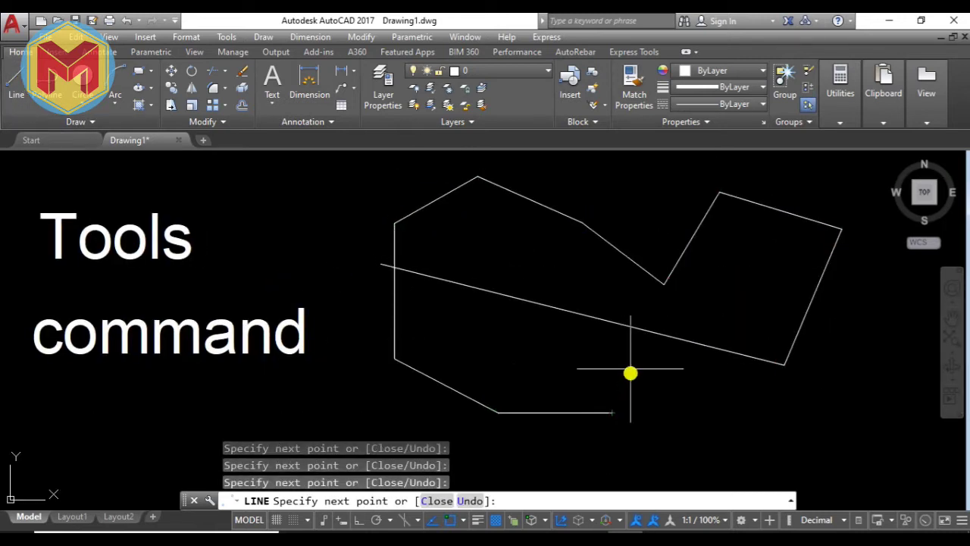
pyautogui.click(623, 351)
pyautogui.press('Escape')
# Recentre the view on the labels and select the 'command' text.
pyautogui.moveTo(201, 257); pyautogui.dragTo(336, 235, button='middle')
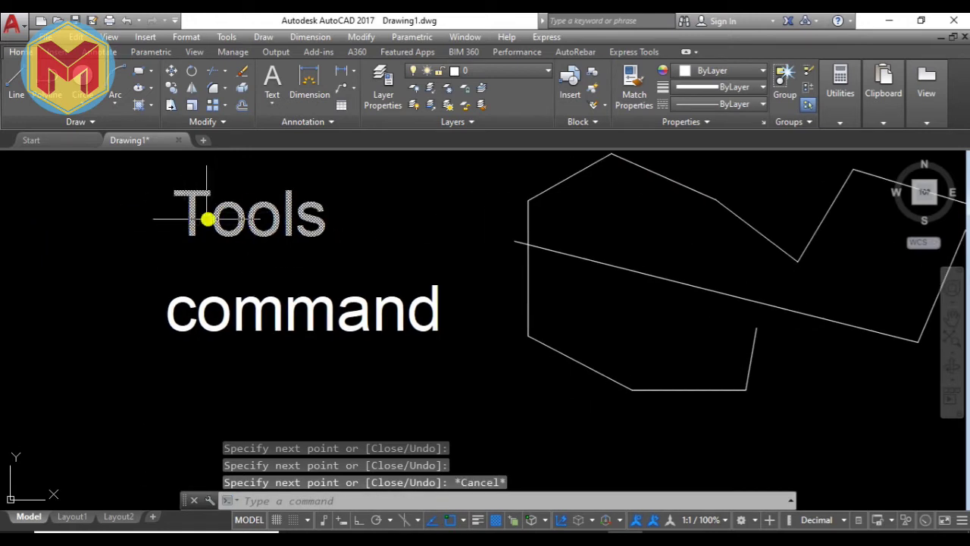
pyautogui.scroll(2, 500, 311)
pyautogui.scroll(2, 500, 311)
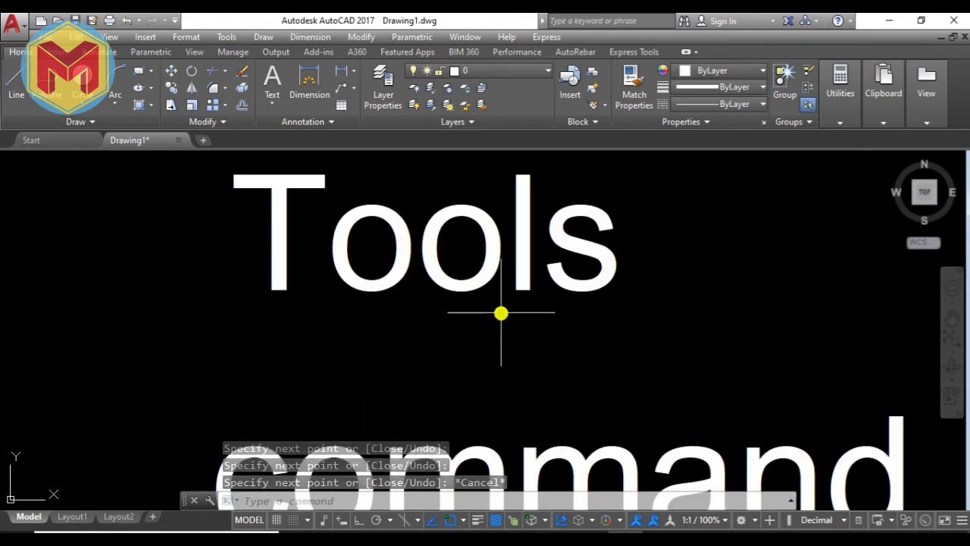
pyautogui.scroll(-2, 501, 312)
pyautogui.moveTo(500, 311)
pyautogui.mouseDown(button='middle')
pyautogui.moveTo(492, 245)
pyautogui.moveTo(503, 240)
pyautogui.mouseUp(button='middle')
pyautogui.scroll(2, 493, 245)
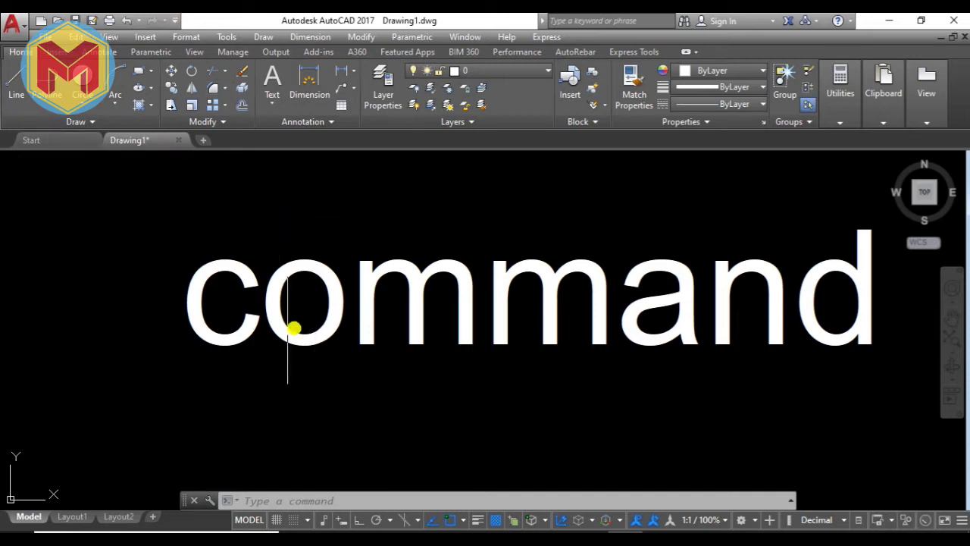
pyautogui.click(288, 329)
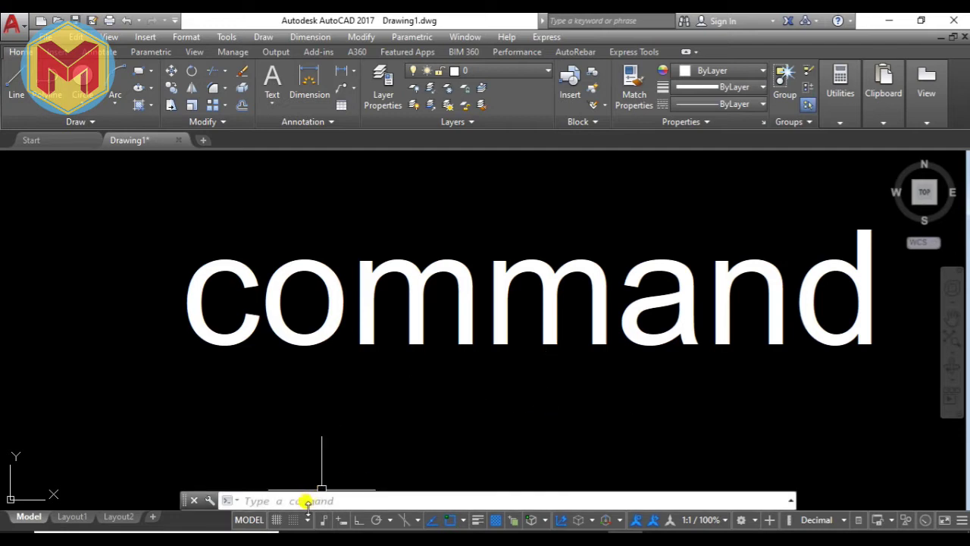
# Make two empty window selections on the canvas, then run LINE so it awaits a first point.
pyautogui.click(360, 453)
pyautogui.click(376, 425)
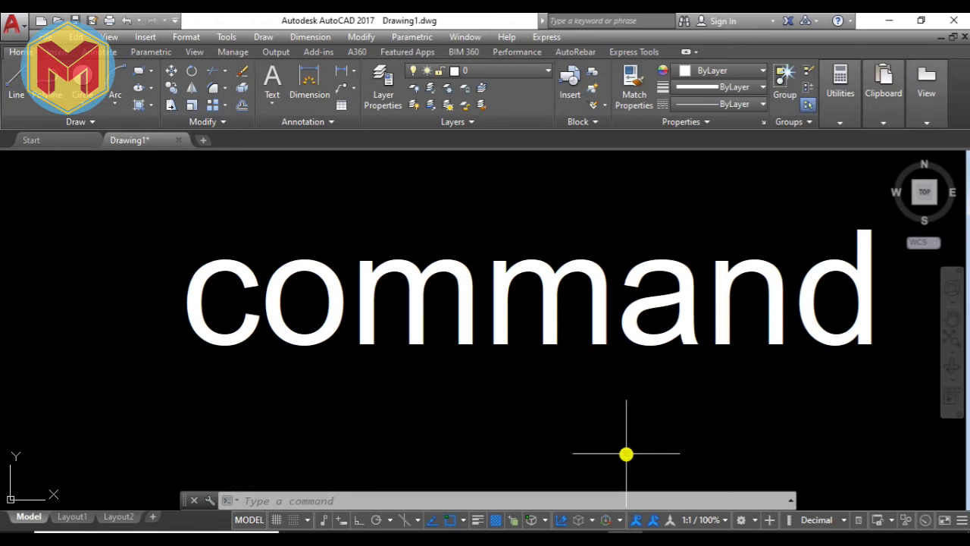
pyautogui.click(317, 497)
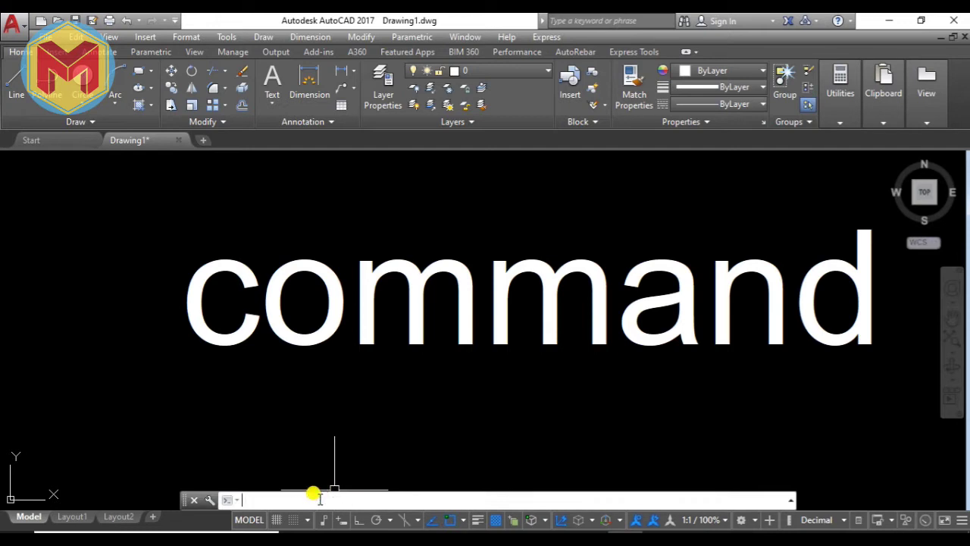
pyautogui.click(569, 402)
pyautogui.click(520, 425)
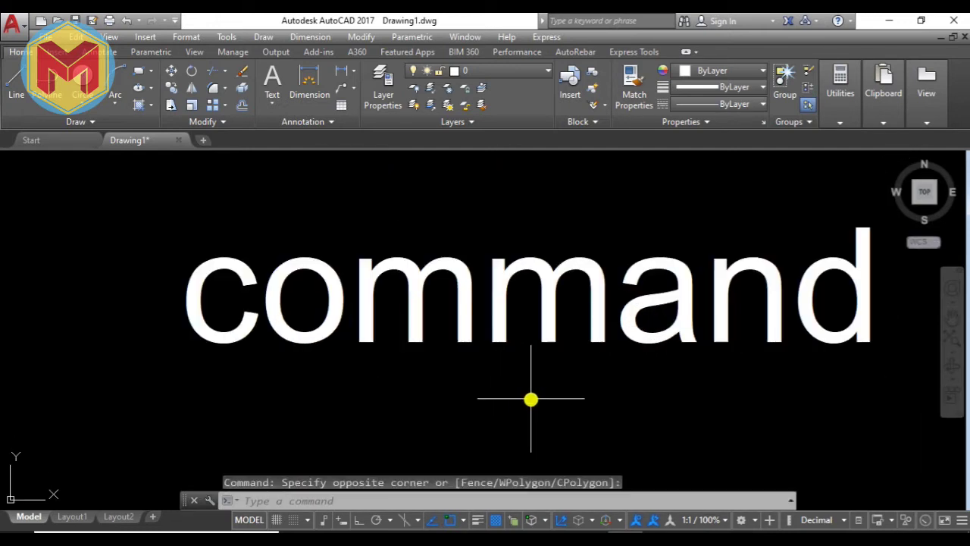
pyautogui.write('lin')
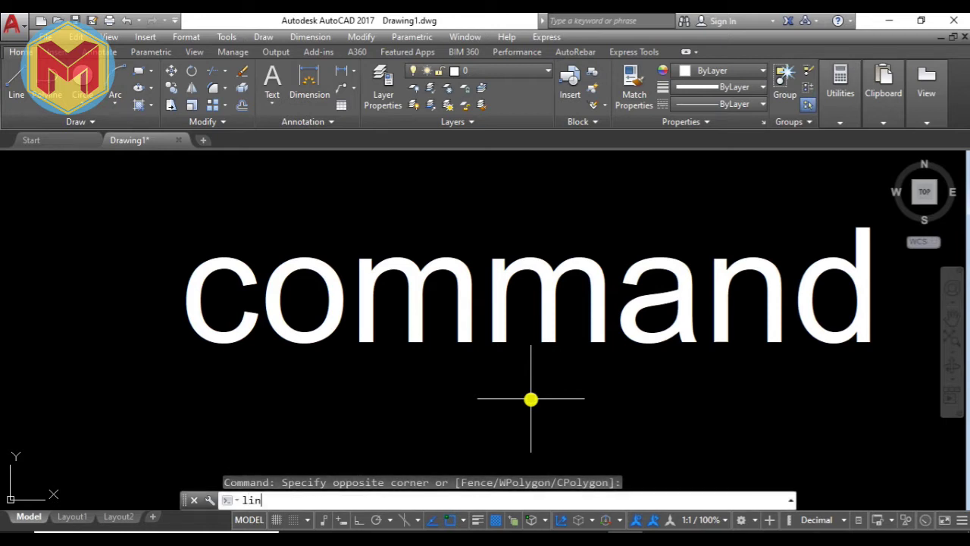
pyautogui.write('e')
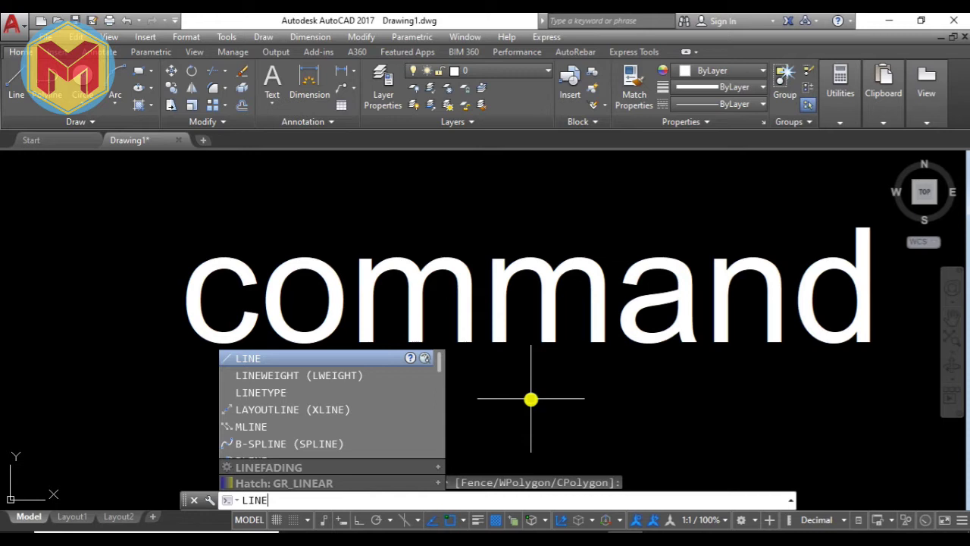
pyautogui.press('Return')
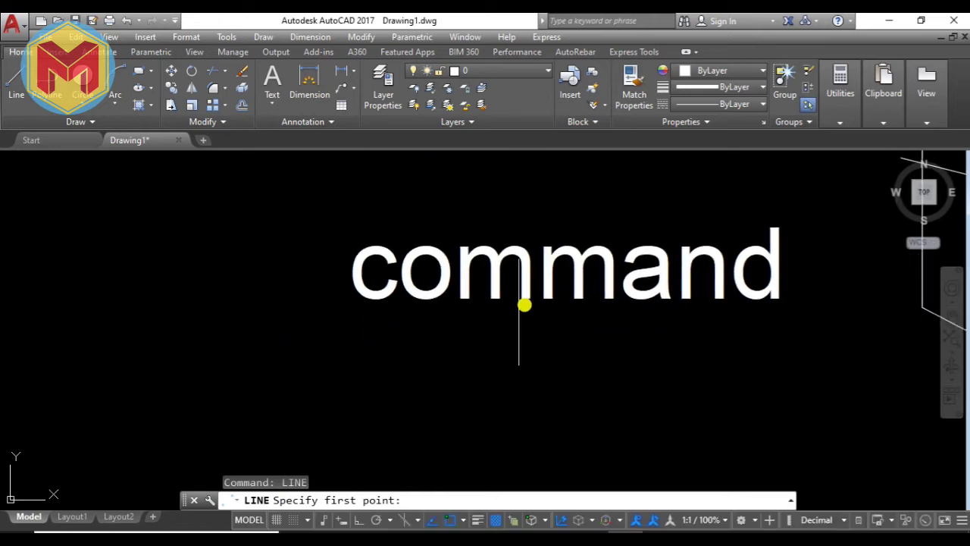
# Begin a zigzag line chain below the 'command' text, working leftward across the canvas.
pyautogui.click(295, 397)
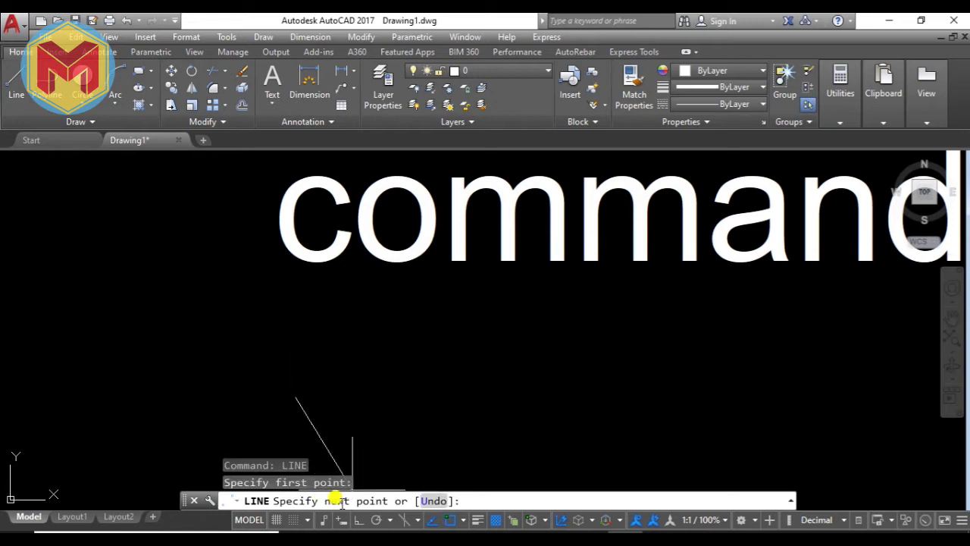
pyautogui.click(571, 323)
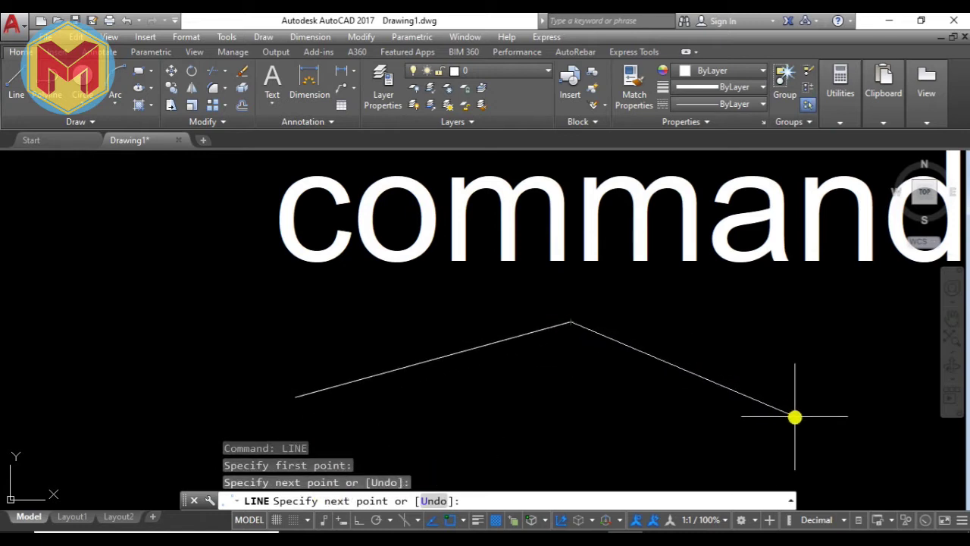
pyautogui.click(794, 416)
pyautogui.click(608, 469)
pyautogui.click(553, 382)
pyautogui.click(480, 442)
pyautogui.click(343, 415)
pyautogui.click(224, 377)
pyautogui.click(160, 298)
pyautogui.click(89, 354)
# Continue the zigzag back to the far right and finish the line chain.
pyautogui.click(96, 422)
pyautogui.click(198, 438)
pyautogui.click(377, 329)
pyautogui.click(574, 306)
pyautogui.click(794, 317)
pyautogui.click(835, 403)
pyautogui.click(851, 460)
pyautogui.click(899, 446)
pyautogui.click(886, 383)
pyautogui.scroll(-2, 875, 374)
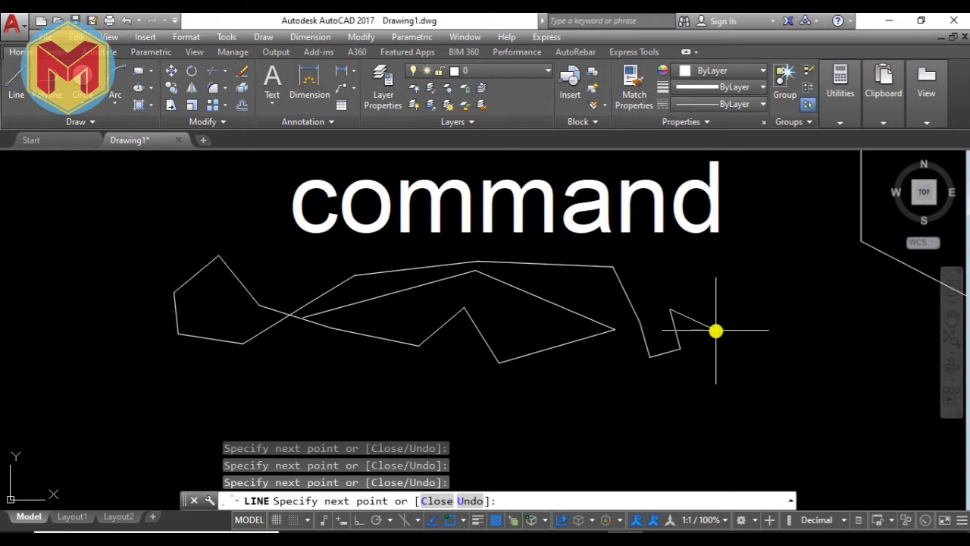
pyautogui.press('Return')
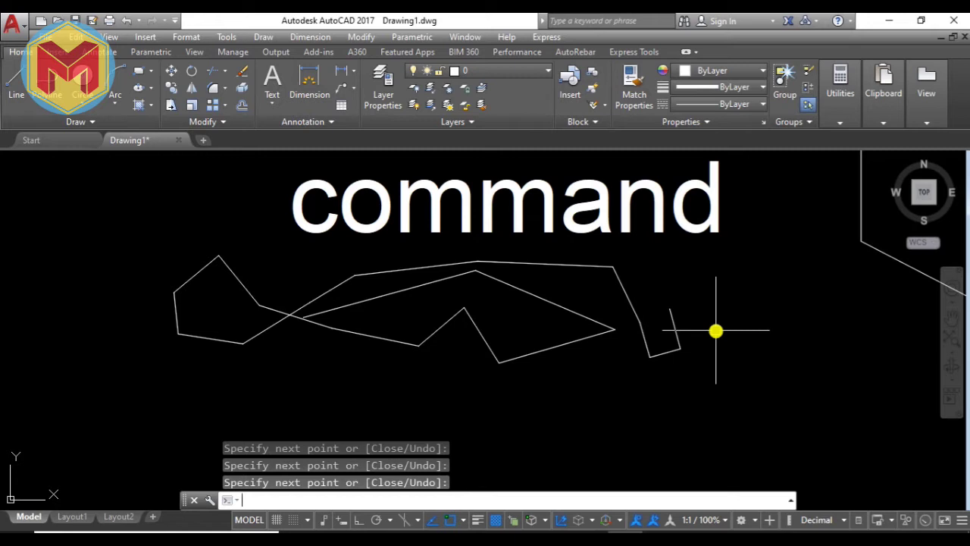
pyautogui.moveTo(717, 330)
pyautogui.mouseDown(button='middle')
pyautogui.moveTo(749, 400)
pyautogui.moveTo(716, 382)
pyautogui.mouseUp(button='middle')
pyautogui.scroll(-2, 758, 391)
pyautogui.scroll(1, 767, 377)
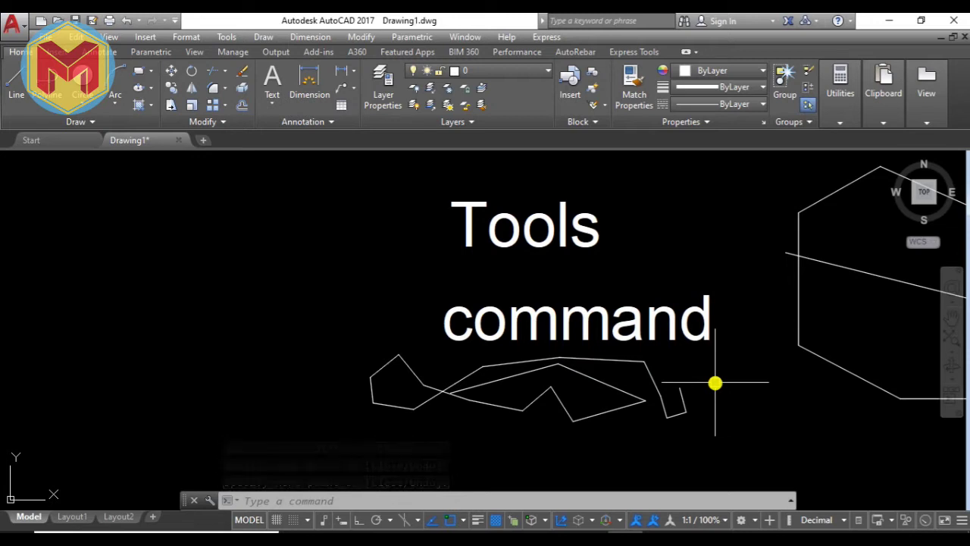
# Erase all the sketched line segments with window selections and Delete.
pyautogui.click(594, 241)
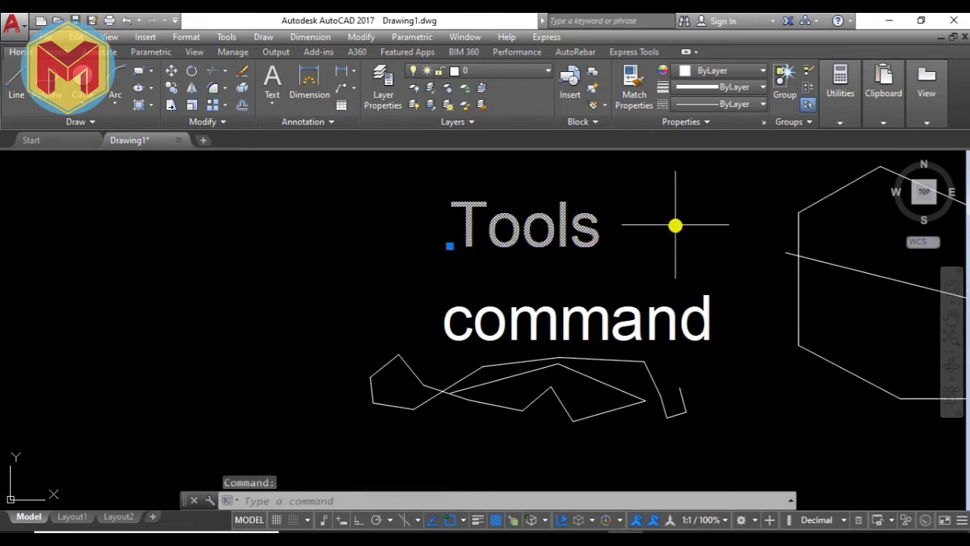
pyautogui.press('Escape')
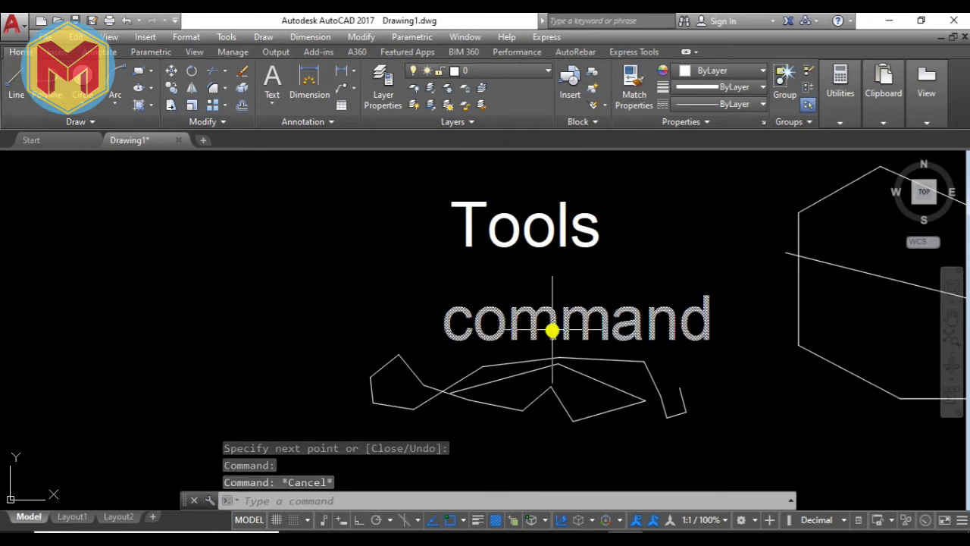
pyautogui.scroll(-2, 598, 325)
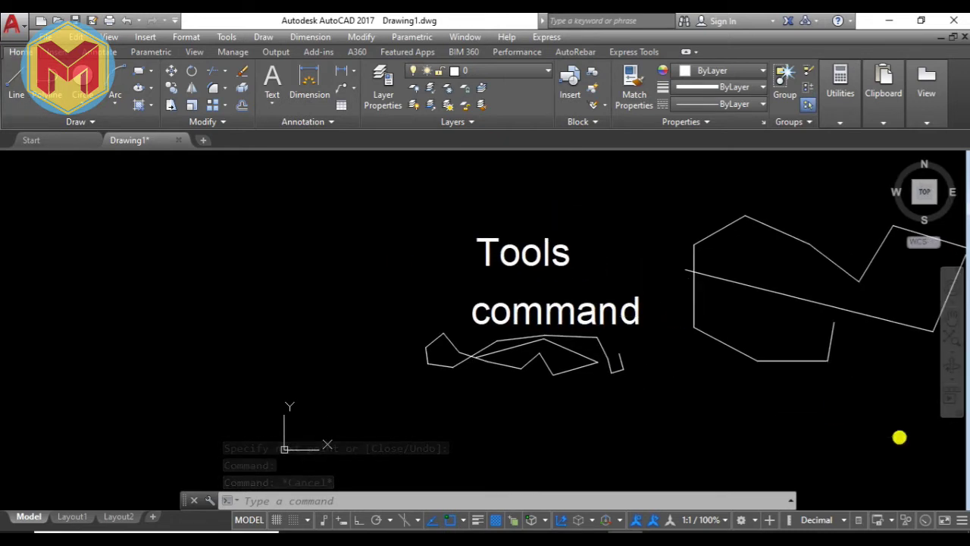
pyautogui.click(899, 437)
pyautogui.click(765, 232)
pyautogui.press('Delete')
pyautogui.click(773, 405)
pyautogui.click(689, 240)
pyautogui.press('Delete')
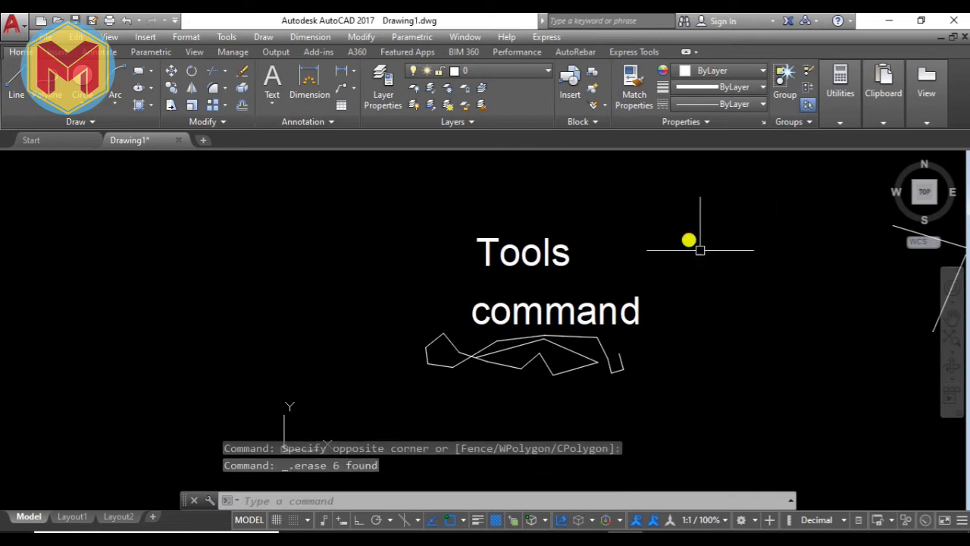
pyautogui.click(760, 191)
pyautogui.press('Delete')
pyautogui.click(395, 396)
pyautogui.click(266, 296)
pyautogui.press('Delete')
pyautogui.click(147, 263)
pyautogui.click(477, 361)
pyautogui.press('Delete')
# Copy the 'command' text with CO to a position just below it.
pyautogui.scroll(2, 437, 279)
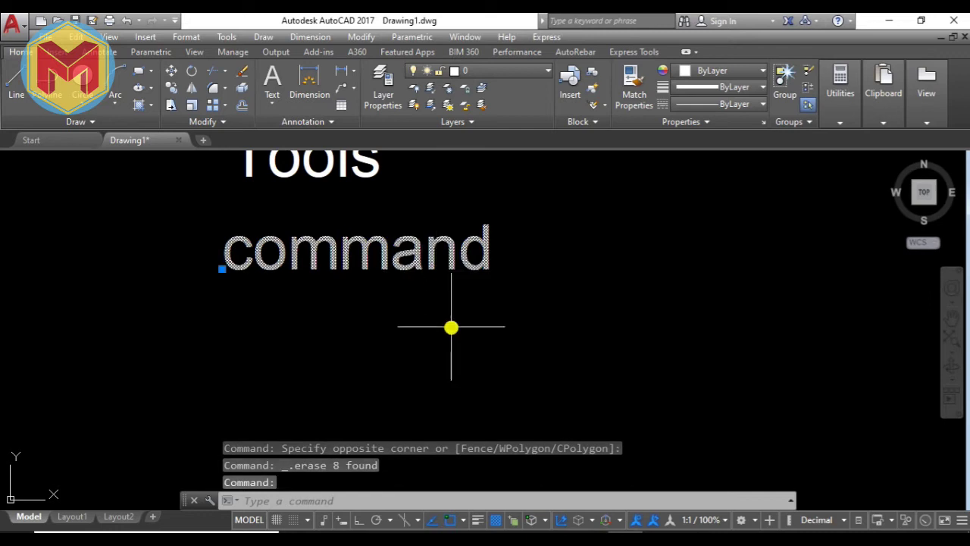
pyautogui.write('co')
pyautogui.press('Return')
pyautogui.click(524, 310)
pyautogui.click(567, 370)
pyautogui.press('Return')
# Change the copied text to read '*Shortcut' and recentre the view on the labels.
pyautogui.click(342, 325)
pyautogui.click(342, 326)
pyautogui.doubleClick(340, 324)
pyautogui.write('*Shortc')
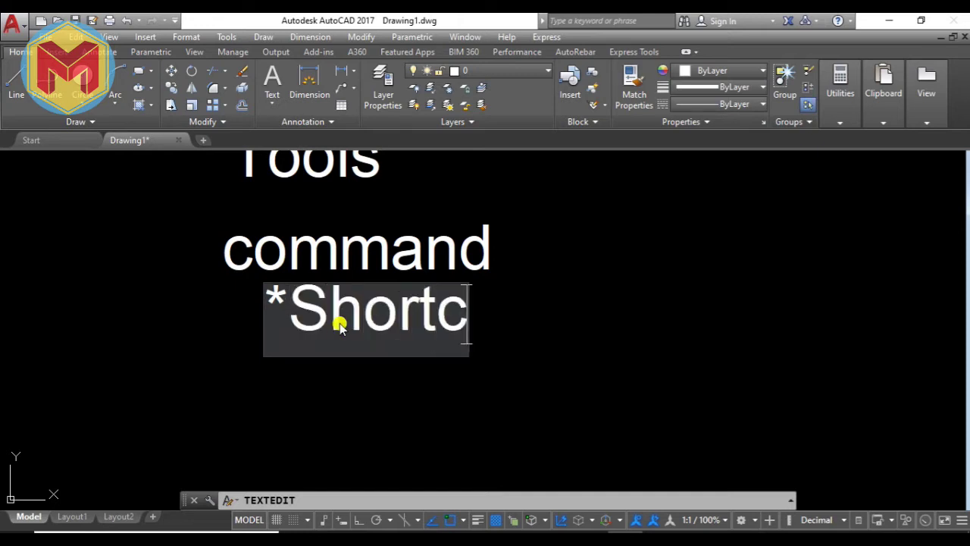
pyautogui.write('ut')
pyautogui.click(371, 375)
pyautogui.press('Escape')
pyautogui.scroll(-2, 354, 374)
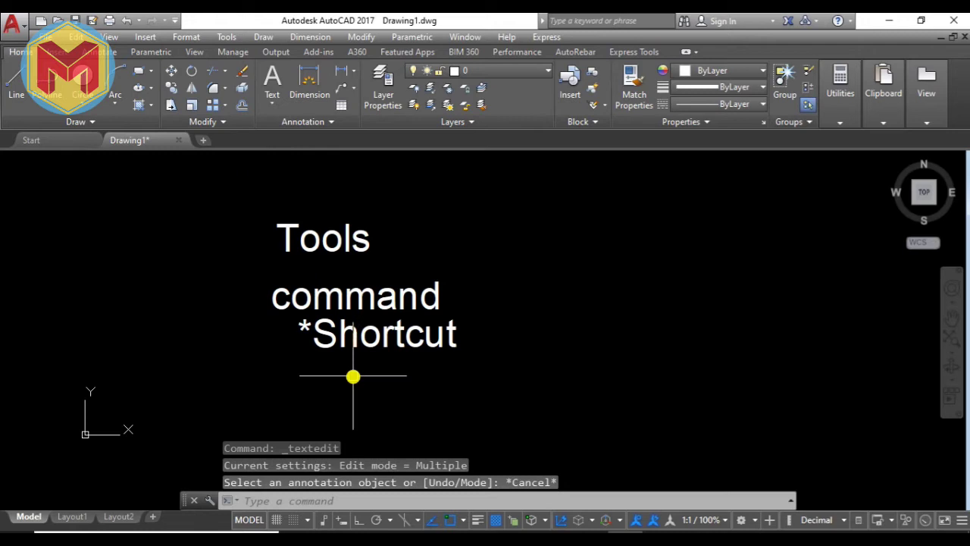
pyautogui.scroll(2, 387, 359)
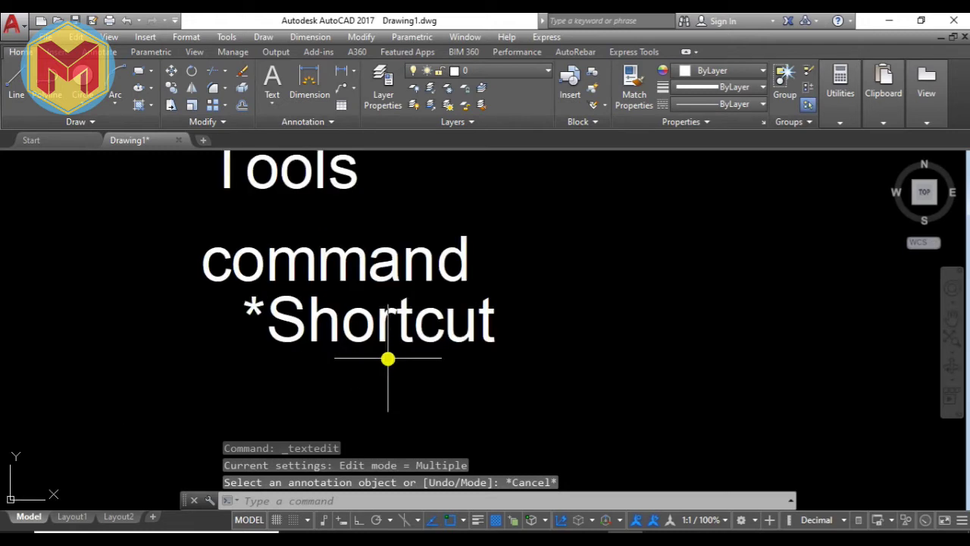
pyautogui.moveTo(387, 358); pyautogui.dragTo(448, 372, button='middle')
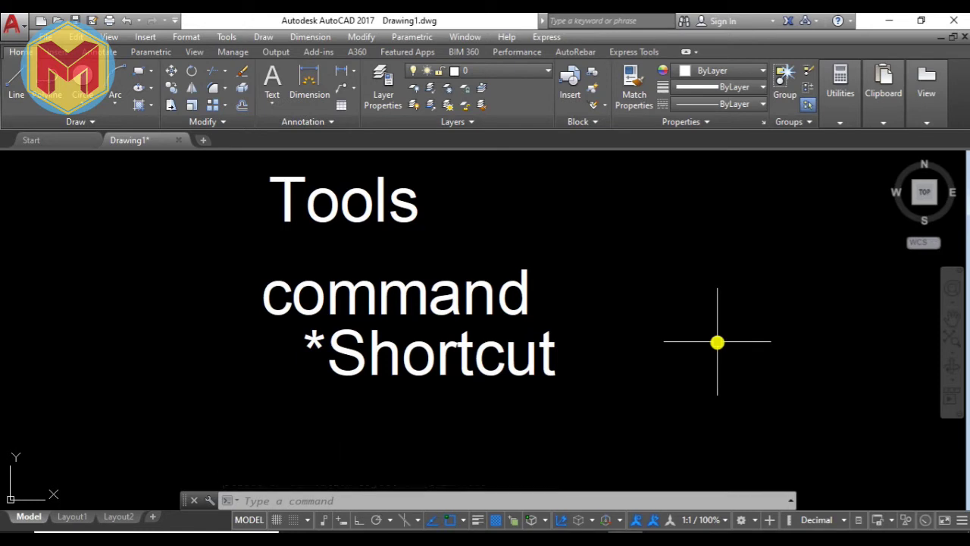
# Move the *Shortcut label further to the right with M.
pyautogui.click(525, 358)
pyautogui.write('m')
pyautogui.press('Return')
pyautogui.click(501, 396)
pyautogui.click(657, 404)
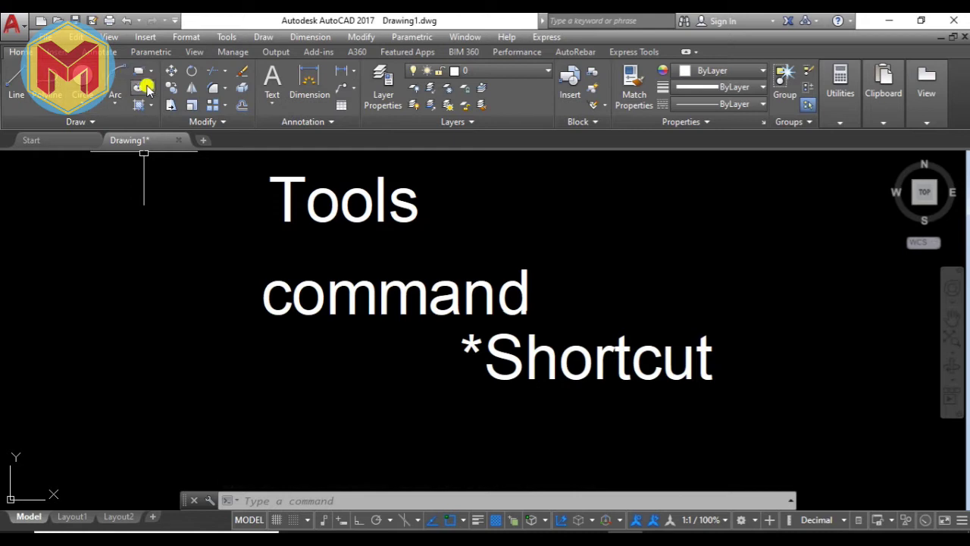
pyautogui.click(250, 317)
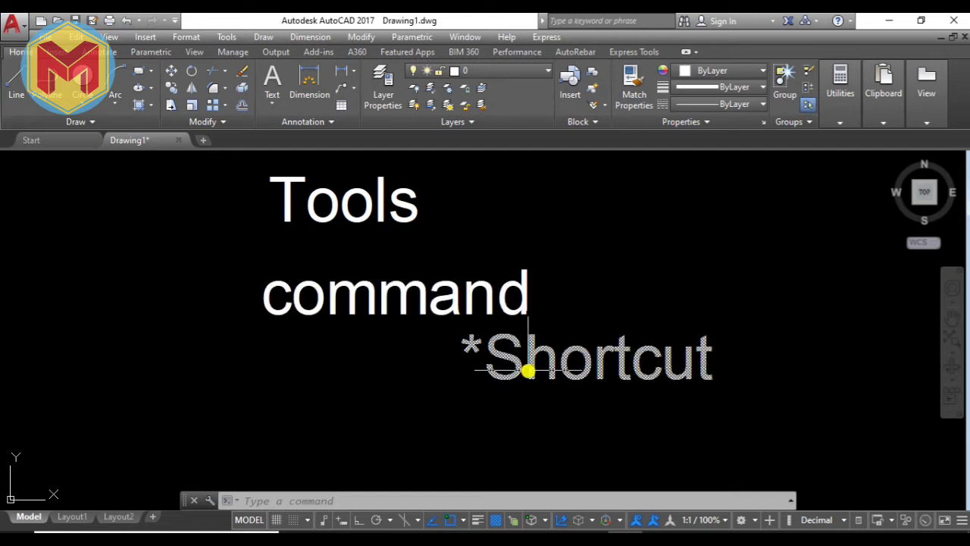
# Copy the command and *Shortcut labels to the right with CO.
pyautogui.click(546, 353)
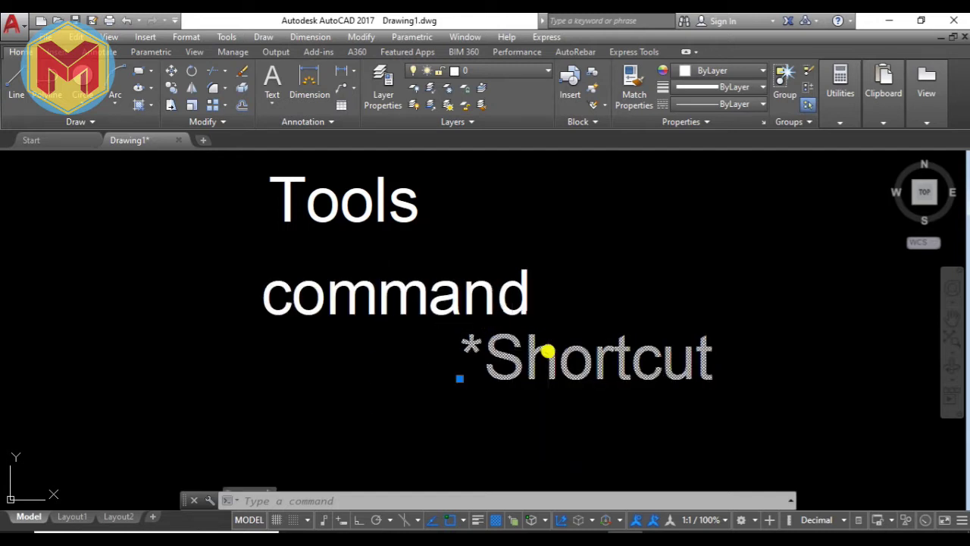
pyautogui.click(514, 311)
pyautogui.write('co')
pyautogui.press('Return')
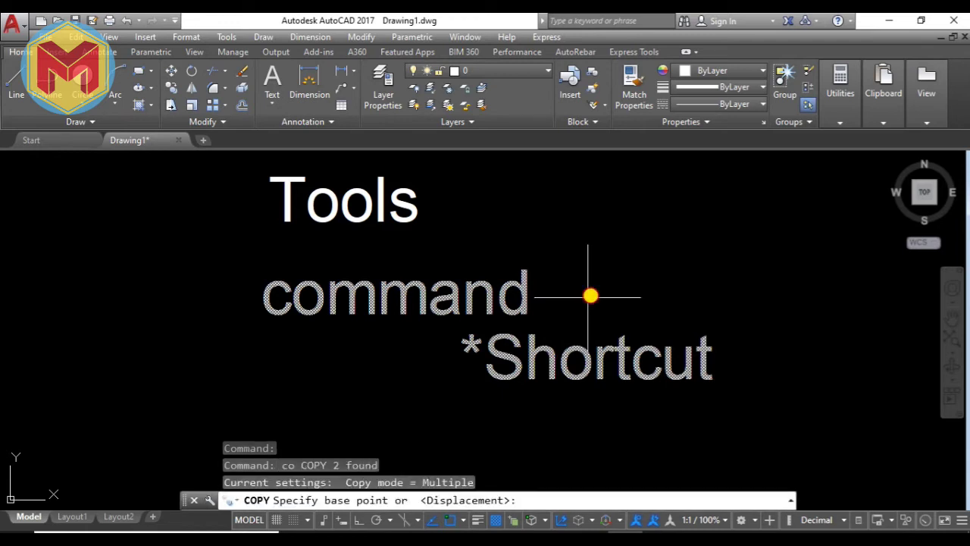
pyautogui.click(589, 293)
pyautogui.scroll(-2, 589, 293)
pyautogui.moveTo(589, 292); pyautogui.dragTo(348, 200, button='middle')
pyautogui.click(793, 275)
# Move the copied *Shortcut onto the same line as command.
pyautogui.click(793, 316)
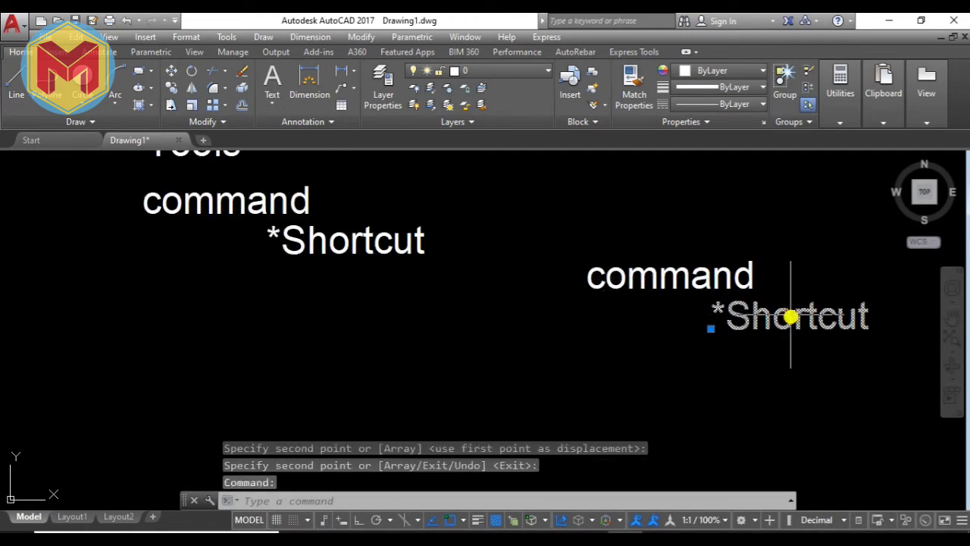
pyautogui.moveTo(793, 316); pyautogui.dragTo(473, 358, button='middle')
pyautogui.write('m')
pyautogui.press('Return')
pyautogui.click(502, 382)
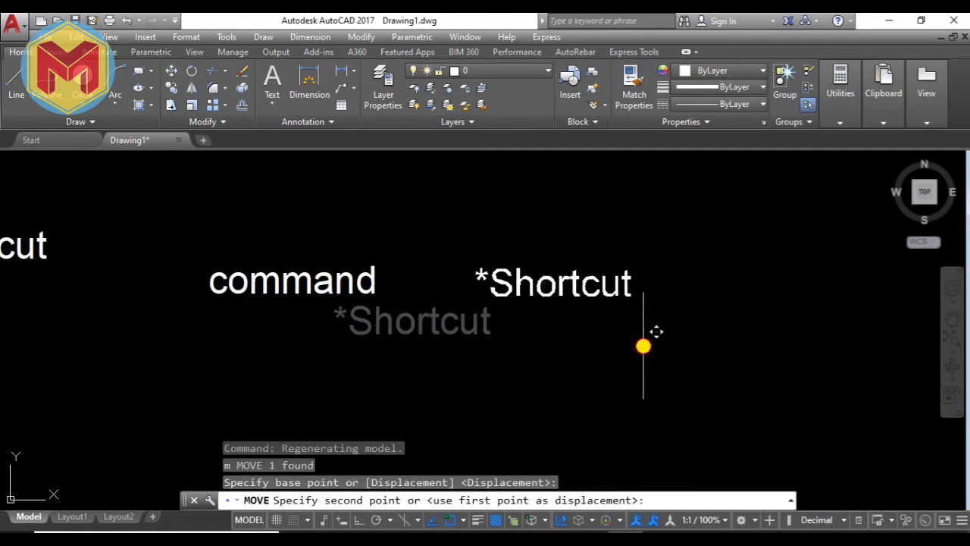
pyautogui.click(644, 342)
pyautogui.moveTo(606, 362); pyautogui.dragTo(677, 316, button='middle')
# Copy the command and *Shortcut pair directly below the originals.
pyautogui.click(681, 320)
pyautogui.click(304, 218)
pyautogui.write('co')
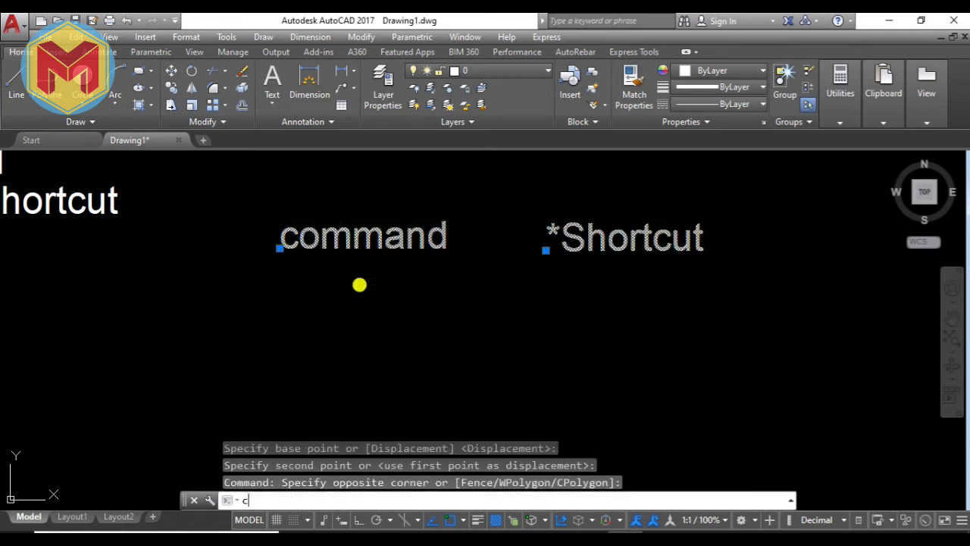
pyautogui.press('Return')
pyautogui.click(360, 282)
pyautogui.click(379, 358)
pyautogui.press('Return')
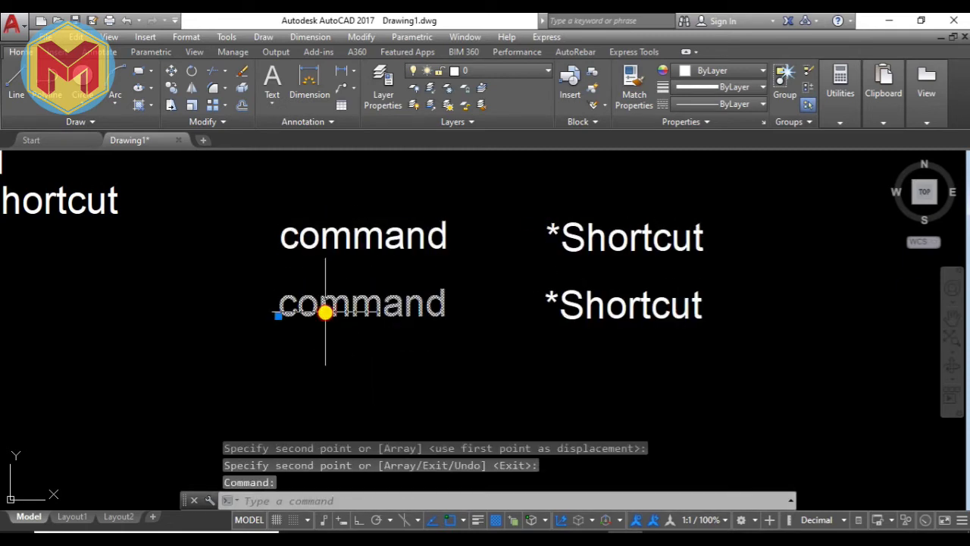
# Edit the lower copies to read 'Line' and 'L'.
pyautogui.doubleClick(325, 312)
pyautogui.write('Line')
pyautogui.click(387, 337)
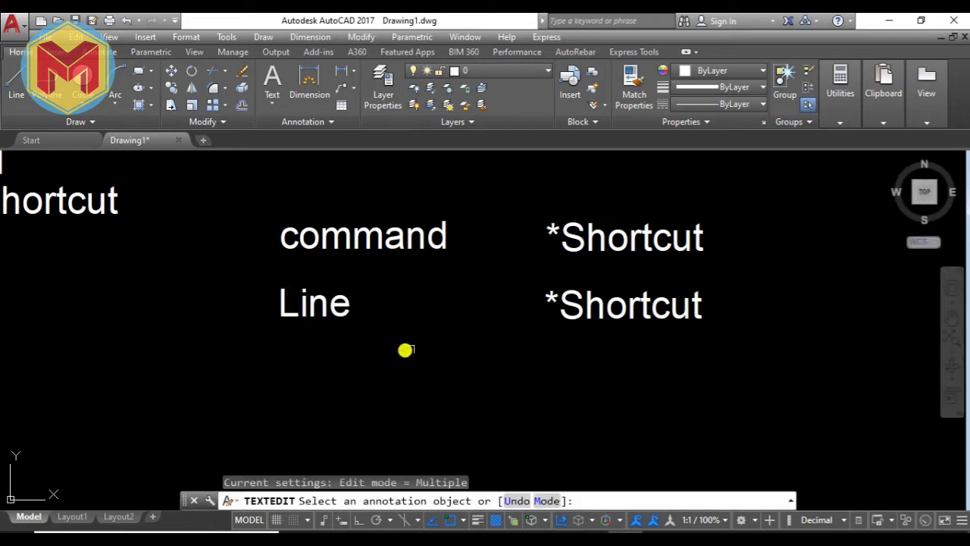
pyautogui.press('Escape')
pyautogui.doubleClick(567, 312)
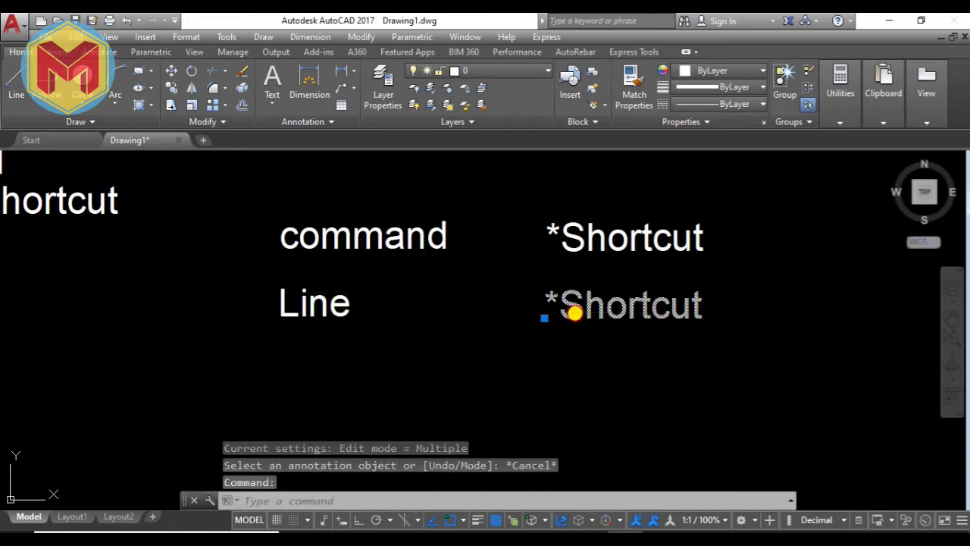
pyautogui.write('L')
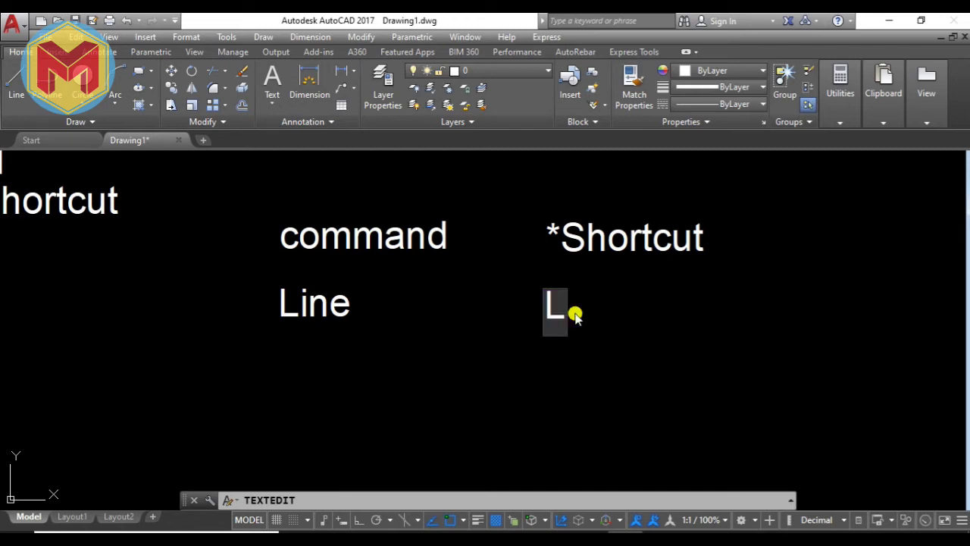
pyautogui.click(574, 313)
pyautogui.press('Escape')
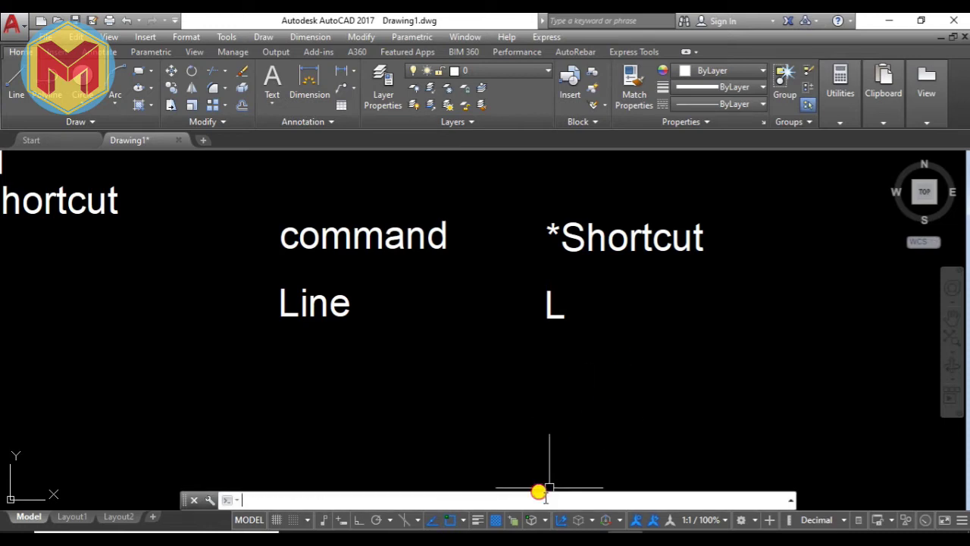
pyautogui.click(682, 387)
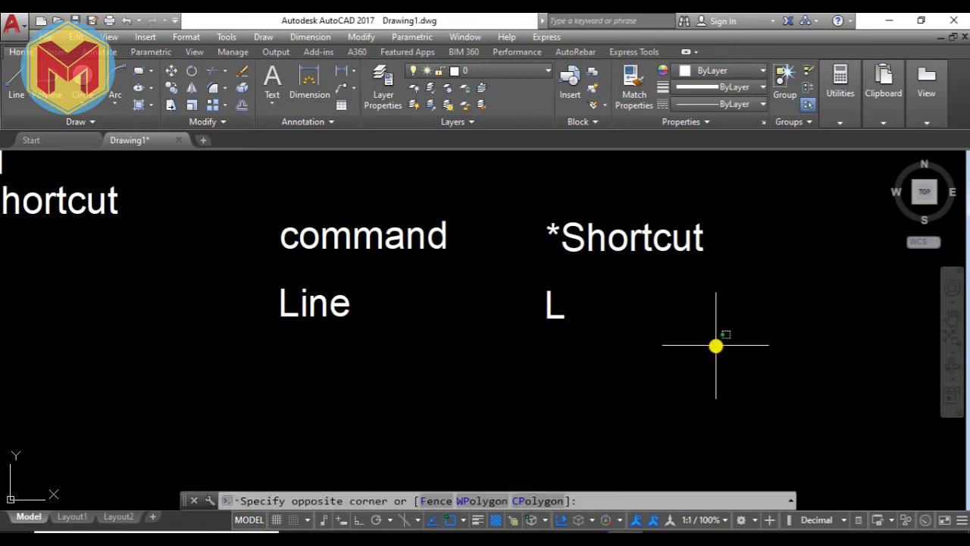
pyautogui.click(701, 354)
pyautogui.write('line')
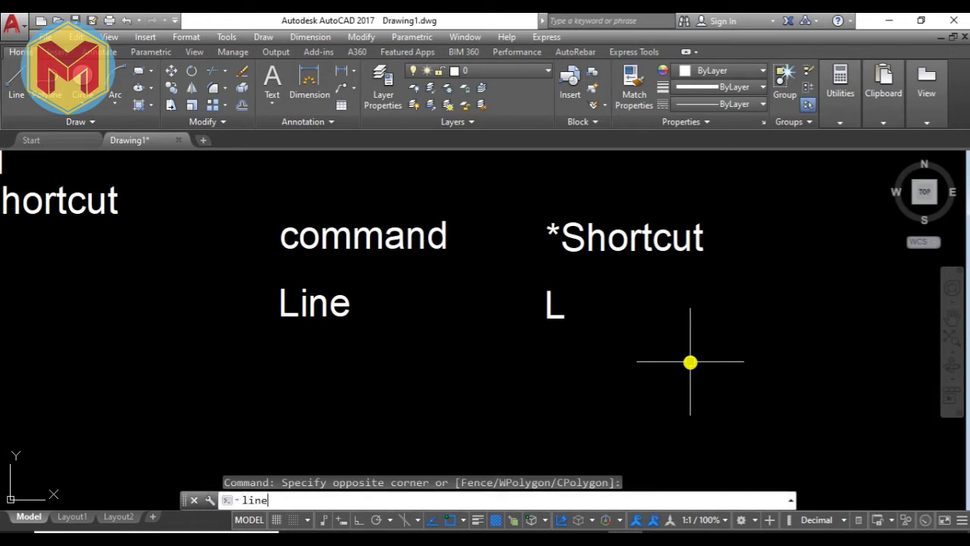
pyautogui.press('Return')
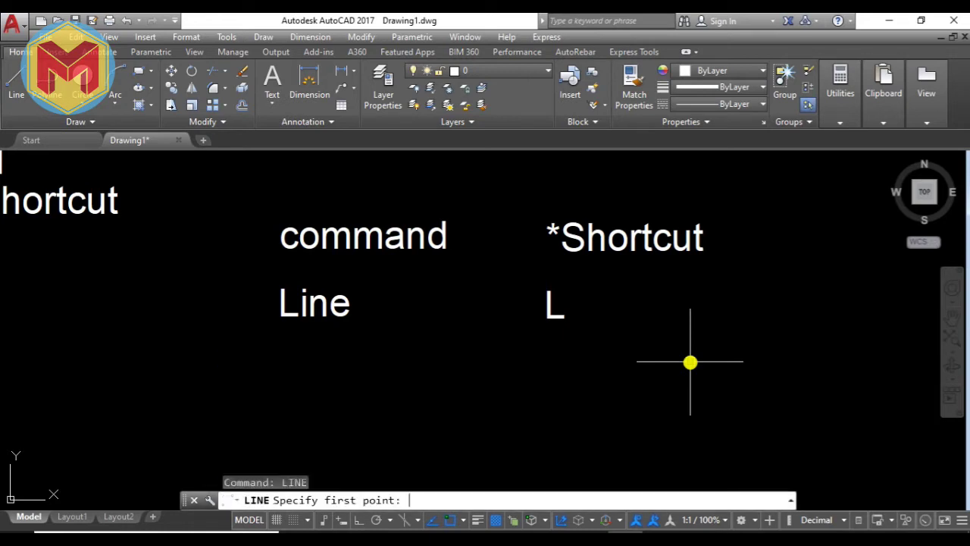
pyautogui.click(672, 367)
pyautogui.click(785, 329)
pyautogui.click(802, 382)
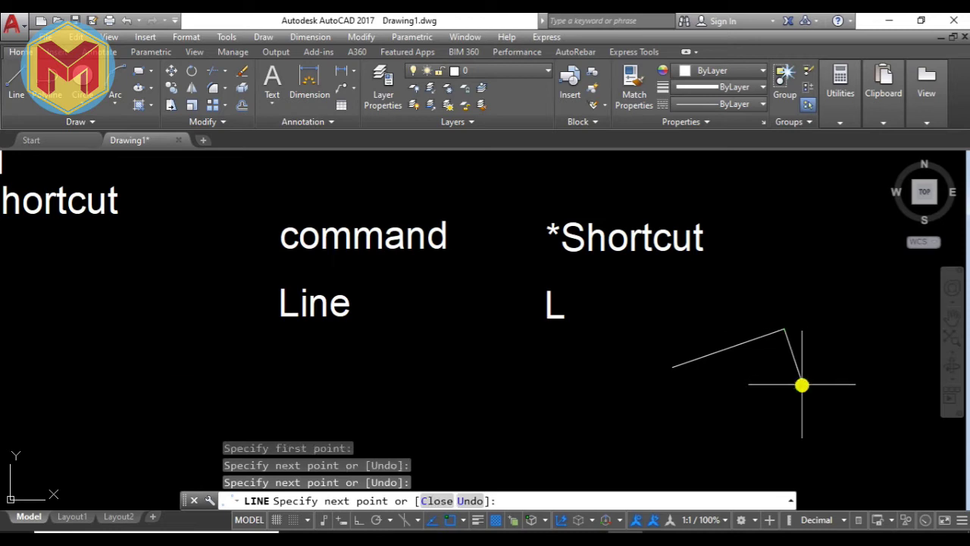
pyautogui.press('Escape')
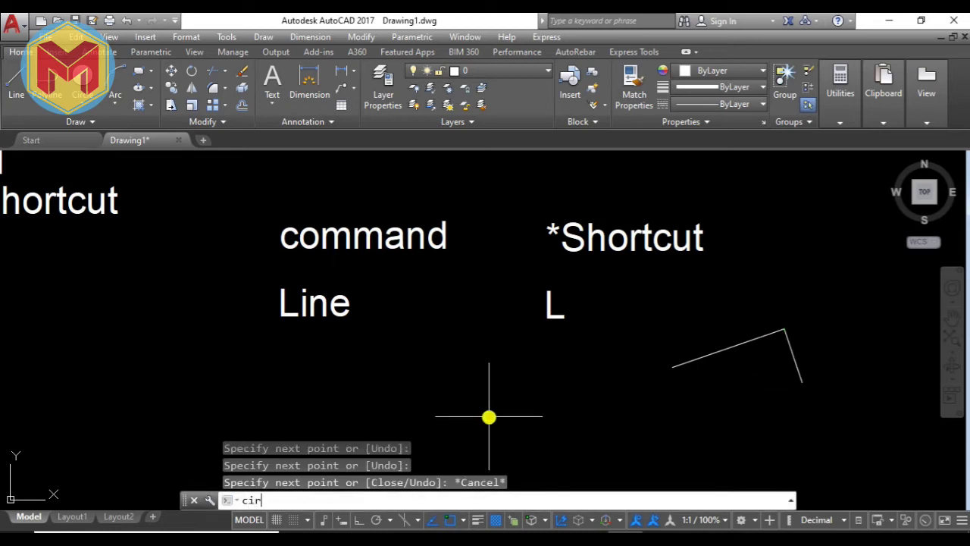
pyautogui.press('Return')
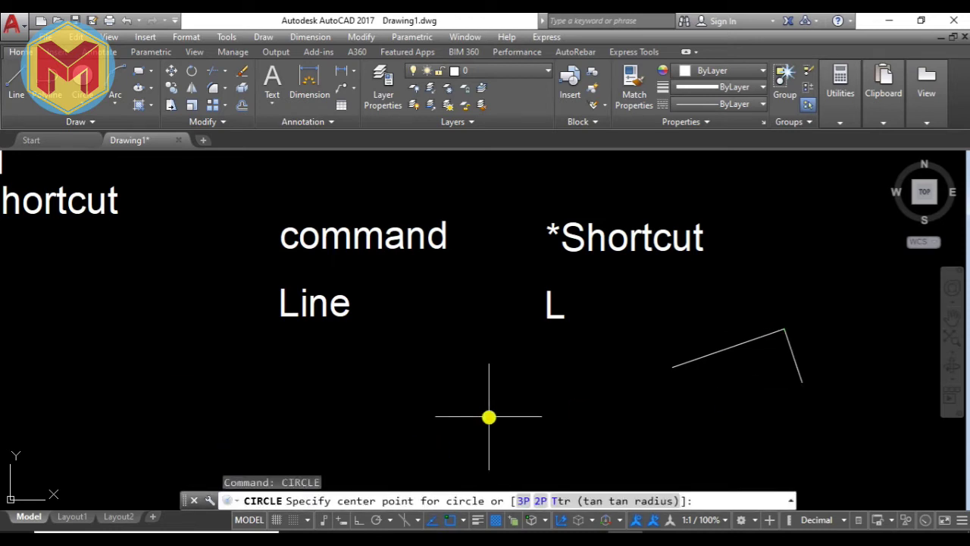
pyautogui.click(524, 399)
pyautogui.click(510, 434)
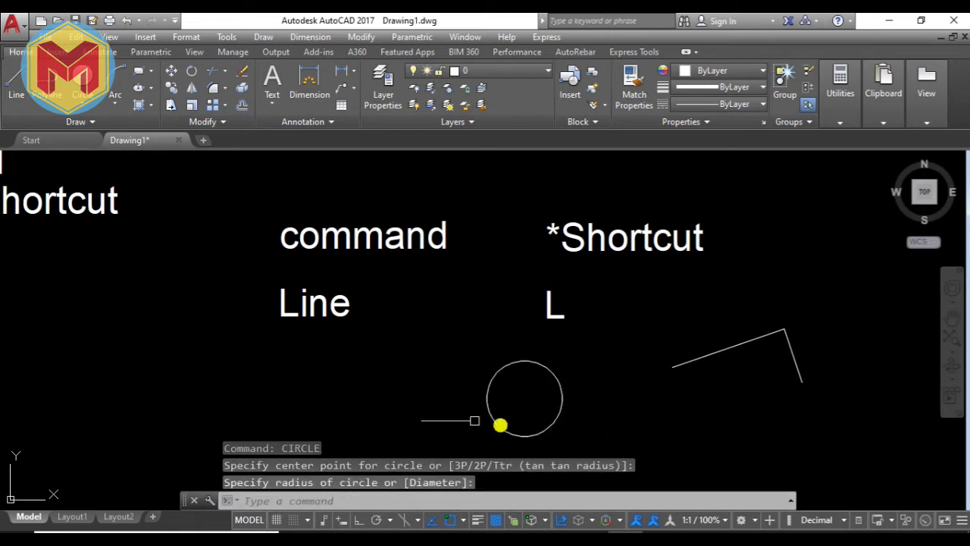
pyautogui.write('plo')
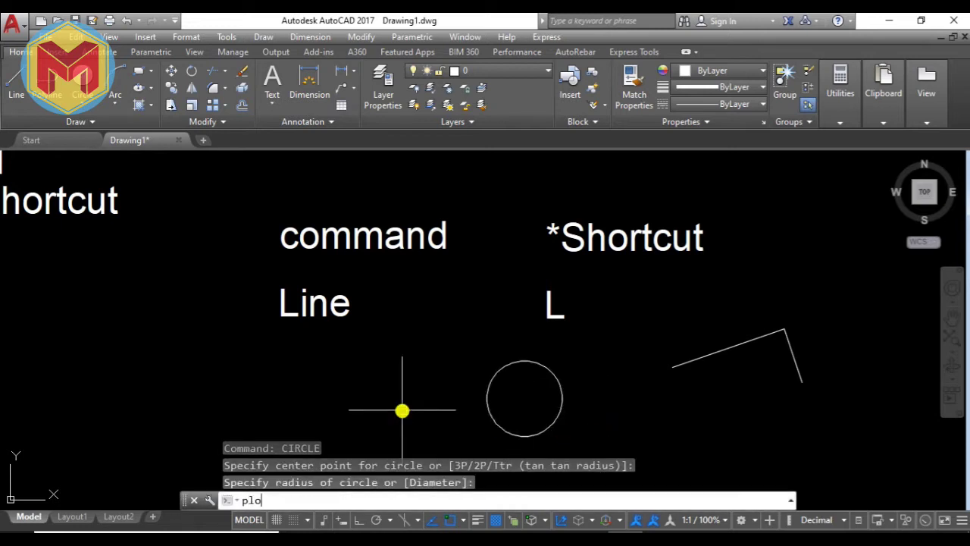
pyautogui.write('n')
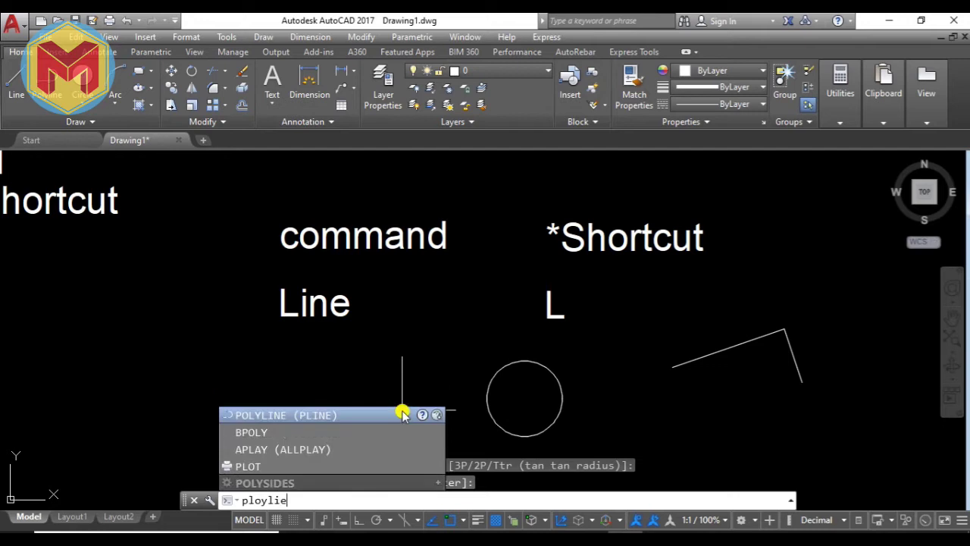
pyautogui.press('BackSpace')
pyautogui.write('ne')
pyautogui.press('Return')
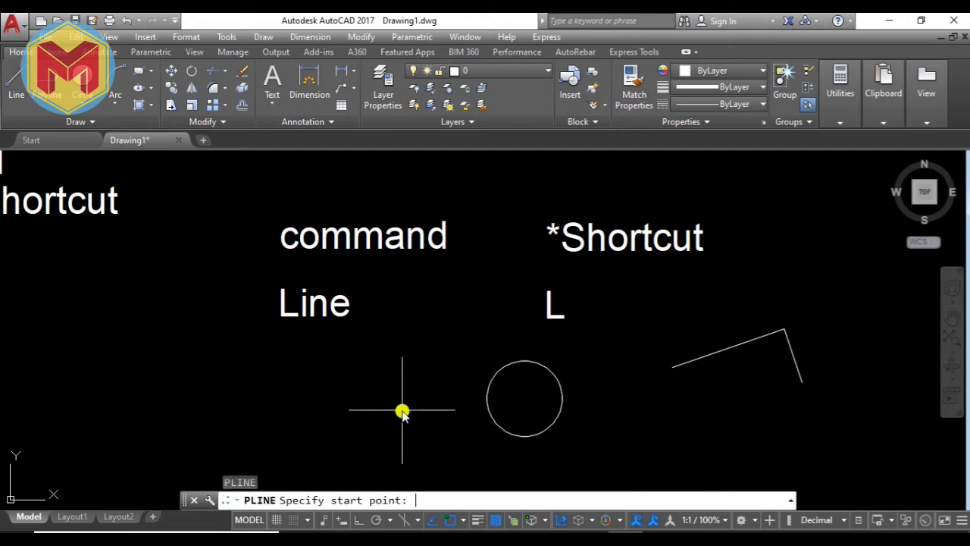
pyautogui.scroll(2, 400, 407)
pyautogui.scroll(-2, 378, 404)
pyautogui.click(368, 412)
pyautogui.click(413, 440)
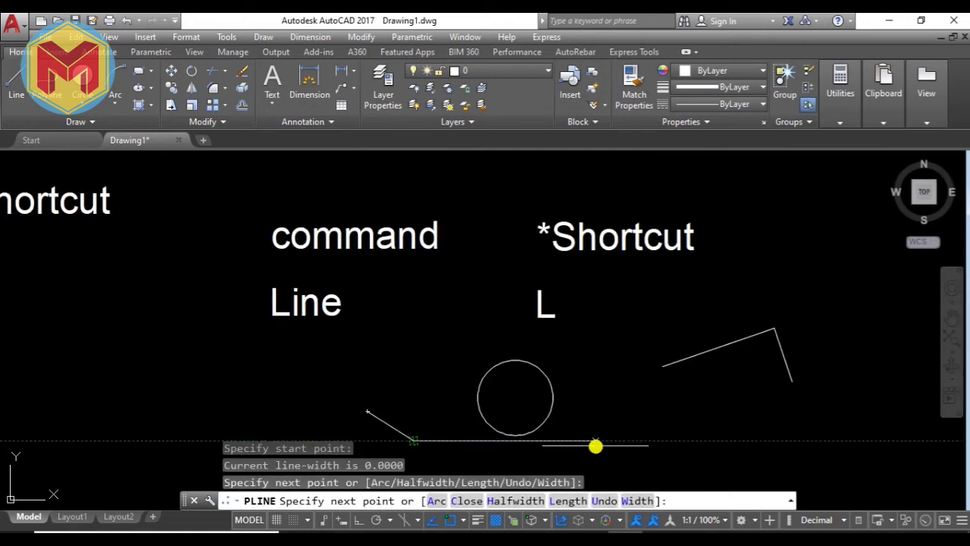
pyautogui.click(609, 412)
pyautogui.click(623, 357)
pyautogui.click(711, 312)
pyautogui.press('Escape')
pyautogui.click(730, 401)
pyautogui.click(492, 361)
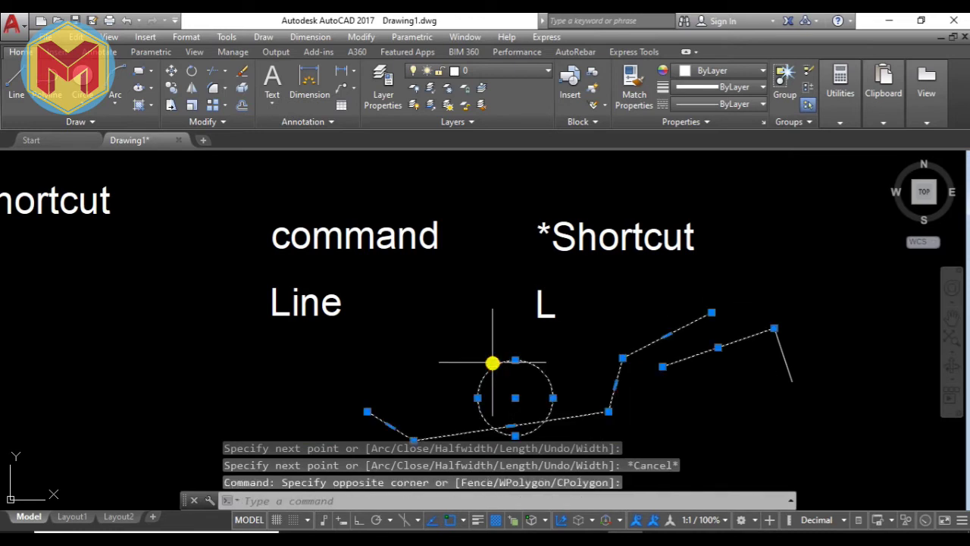
pyautogui.press('Delete')
pyautogui.click(784, 354)
pyautogui.press('Delete')
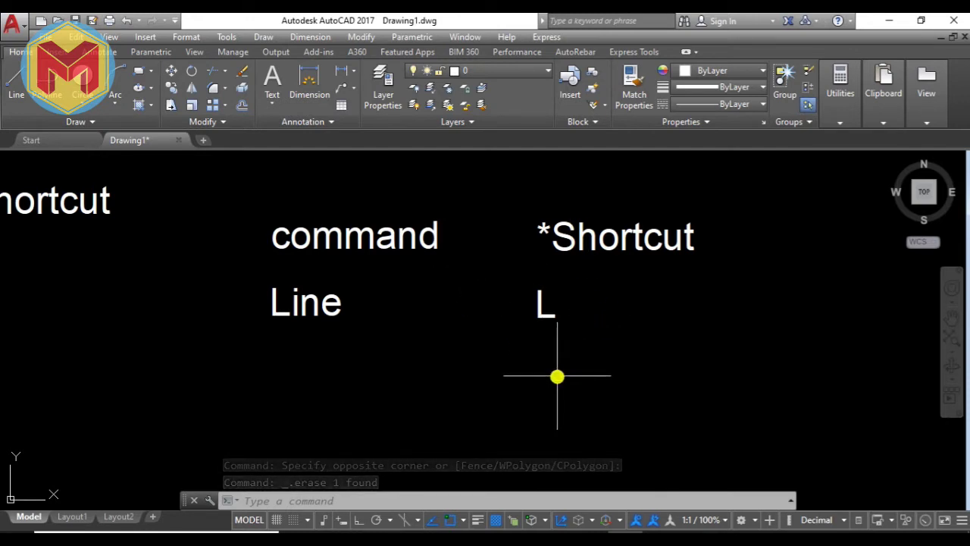
# Draw a chain of practice line segments with L.
pyautogui.write('l')
pyautogui.press('Return')
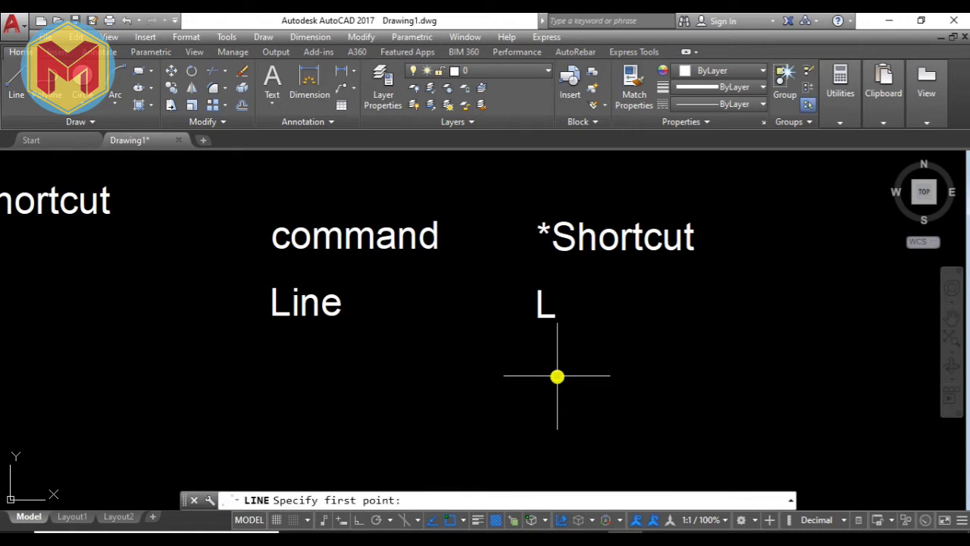
pyautogui.click(557, 410)
pyautogui.click(747, 343)
pyautogui.click(804, 398)
pyautogui.click(847, 412)
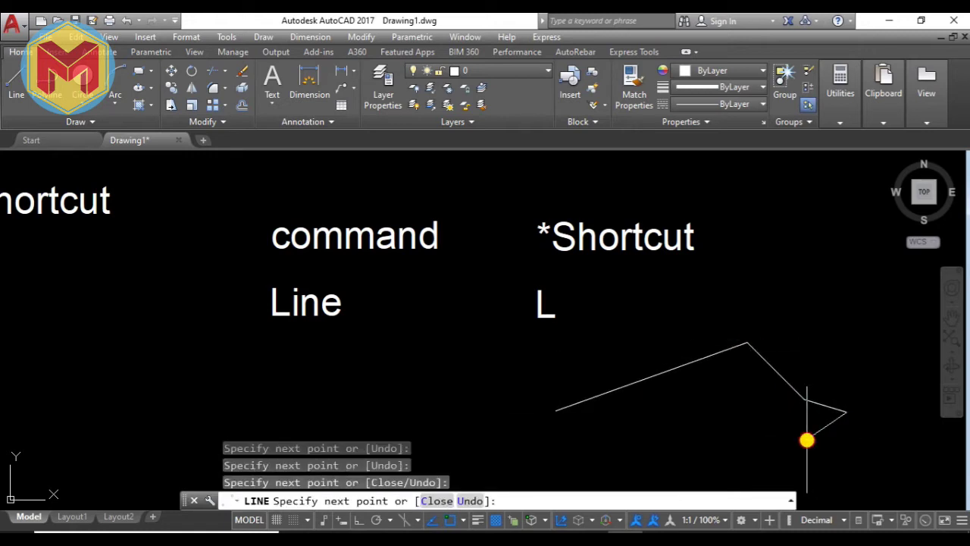
pyautogui.click(807, 438)
pyautogui.press('Escape')
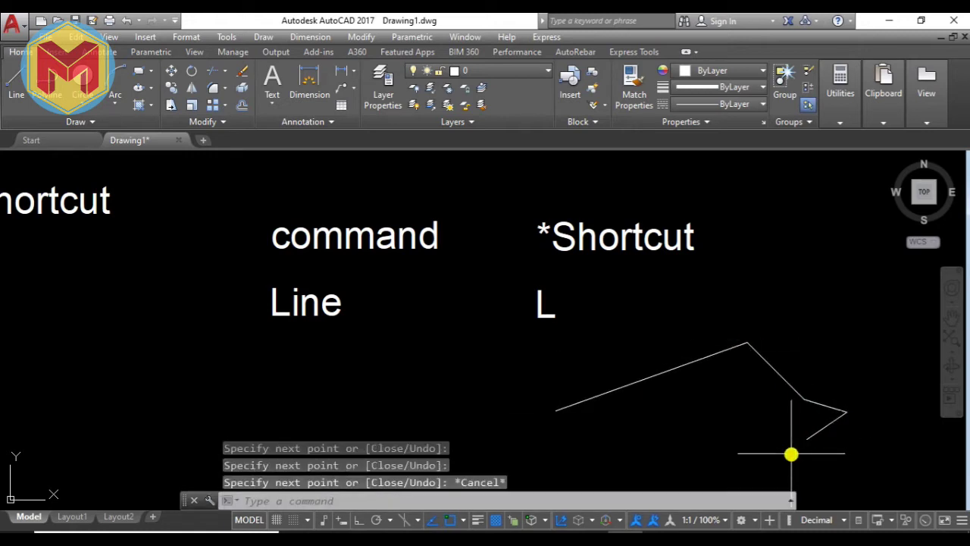
# Draw a practice circle with C by picking a centre and radius.
pyautogui.write('c')
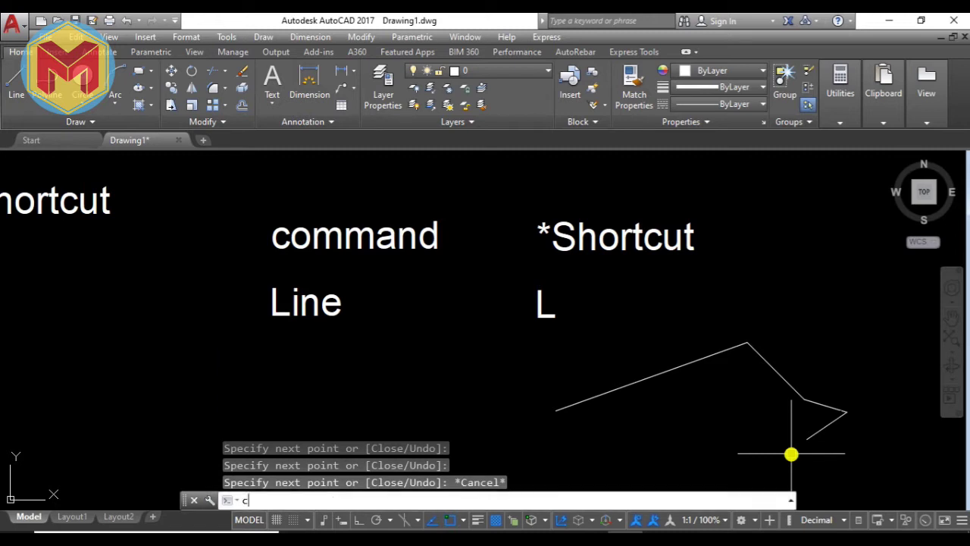
pyautogui.press('Return')
pyautogui.click(431, 379)
pyautogui.click(411, 433)
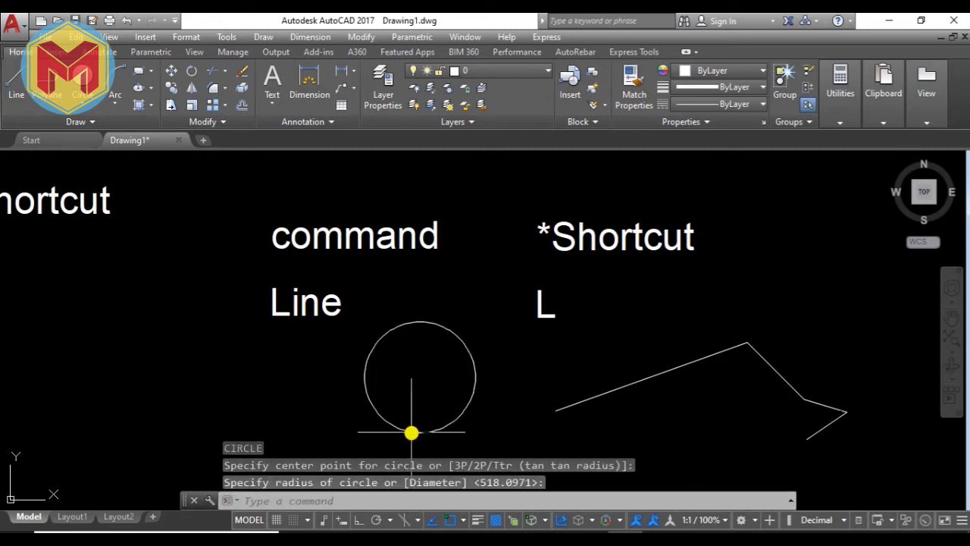
# Crossing-select and delete the circle and all the line segments.
pyautogui.click(617, 427)
pyautogui.click(441, 372)
pyautogui.press('Delete')
pyautogui.click(871, 357)
pyautogui.click(776, 442)
pyautogui.press('Delete')
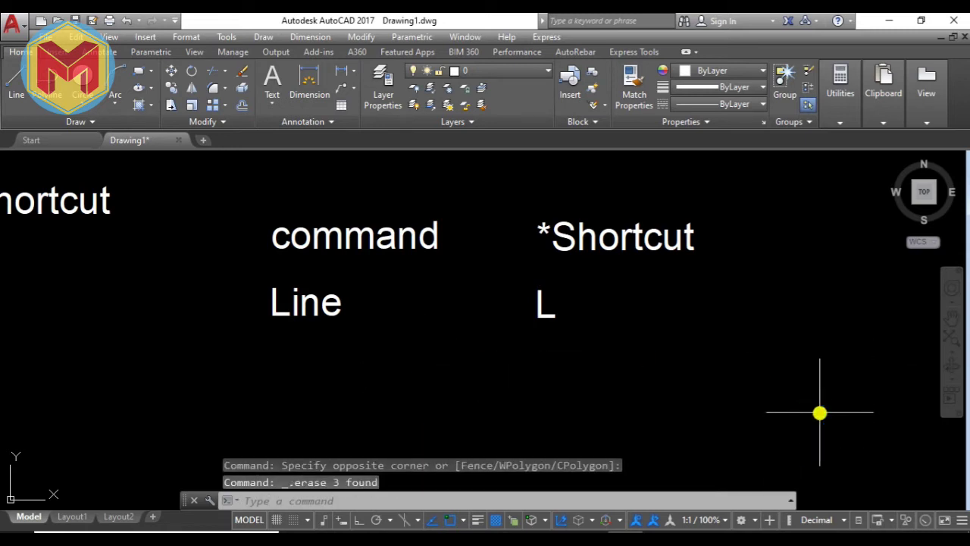
pyautogui.scroll(-1, 820, 413)
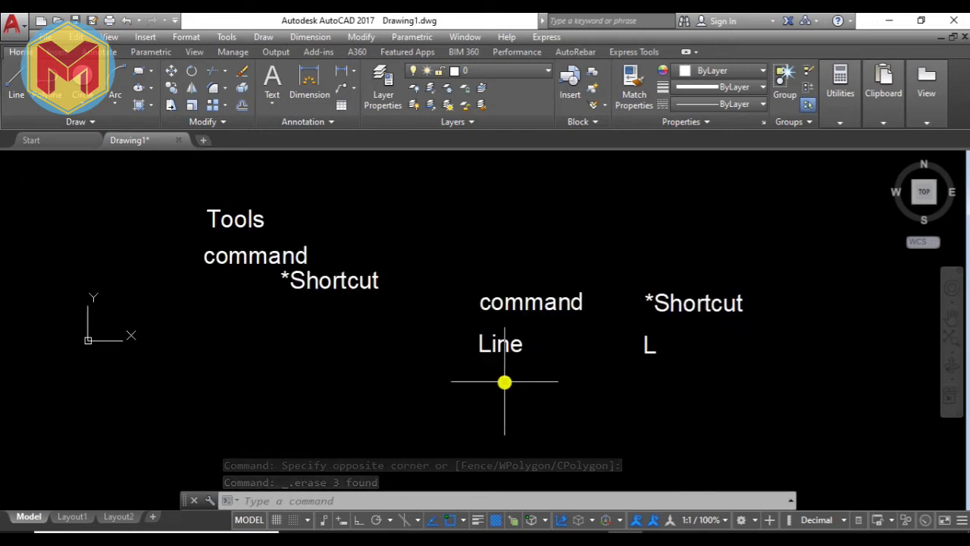
# Draw a rectangle around the word 'command' with REC.
pyautogui.scroll(2, 321, 296)
pyautogui.write('rec')
pyautogui.press('Return')
pyautogui.scroll(2, 177, 272)
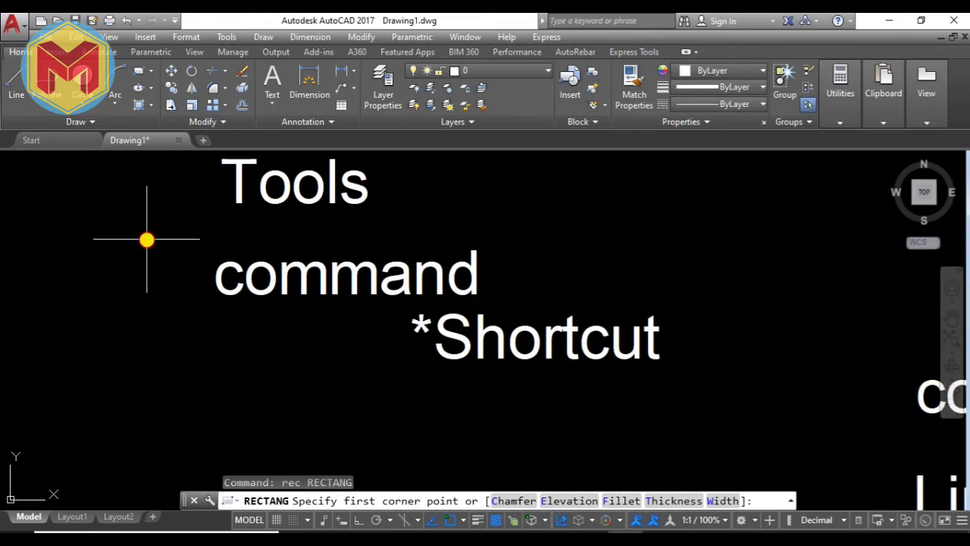
pyautogui.click(146, 240)
pyautogui.click(609, 314)
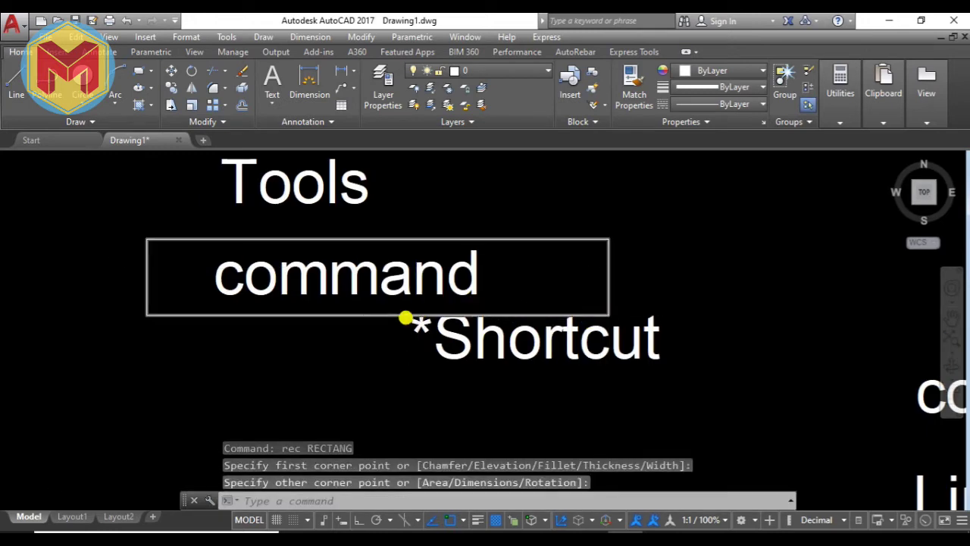
# Draw a diagonal line from the rectangle's lower-left to upper-right corner.
pyautogui.scroll(-2, 406, 318)
pyautogui.write('l')
pyautogui.press('Return')
pyautogui.click(244, 316)
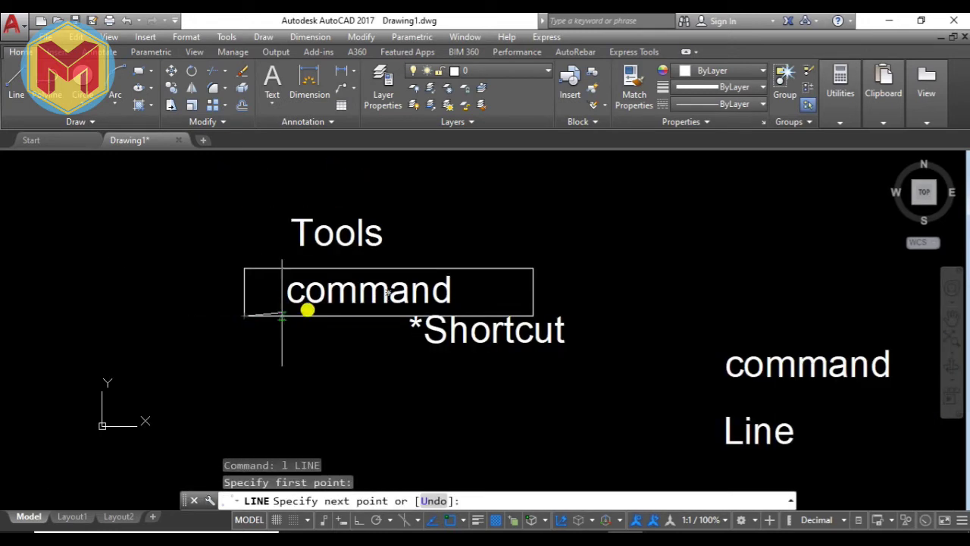
pyautogui.click(534, 269)
pyautogui.press('Return')
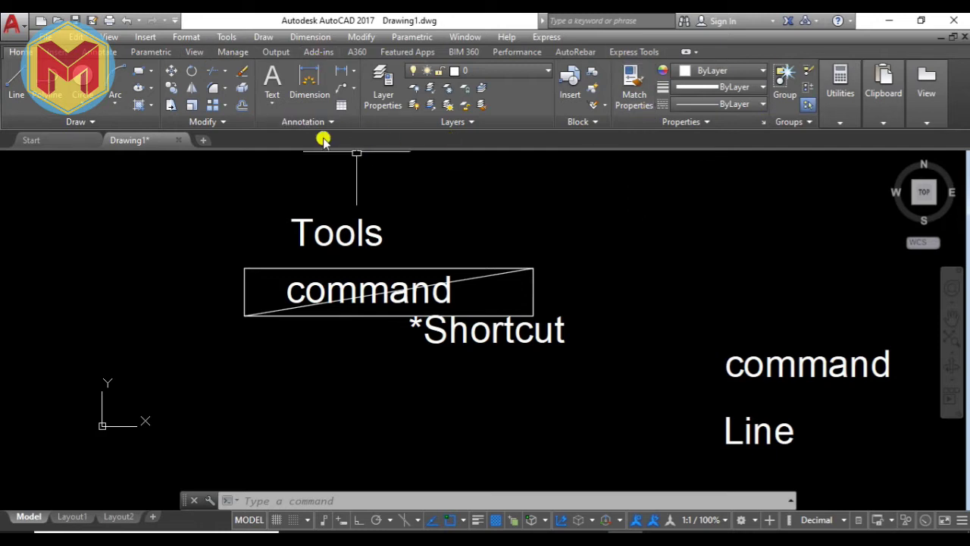
pyautogui.click(278, 106)
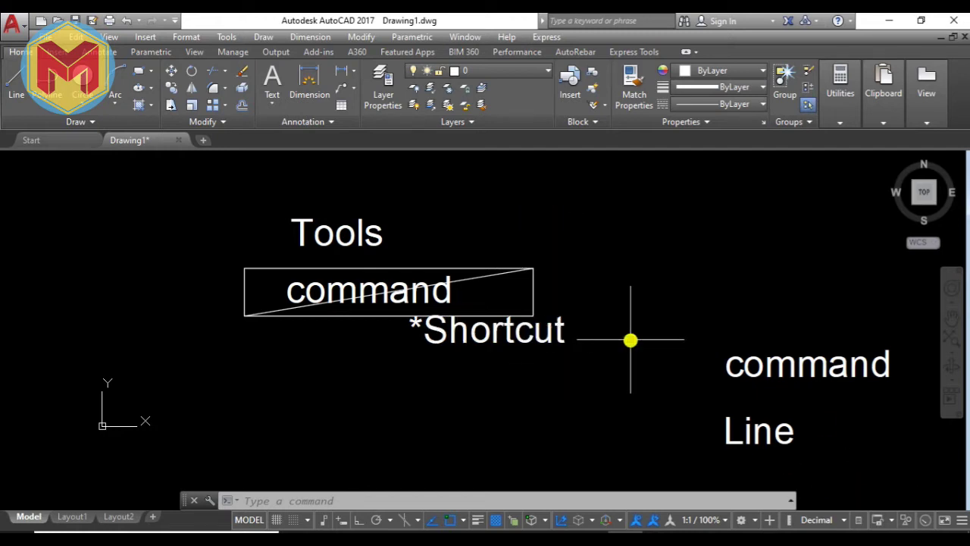
# Switch to the PDF notes and scroll to the Basic Draw & Modify Commands table.
pyautogui.hotkey('alt', 'Tab')
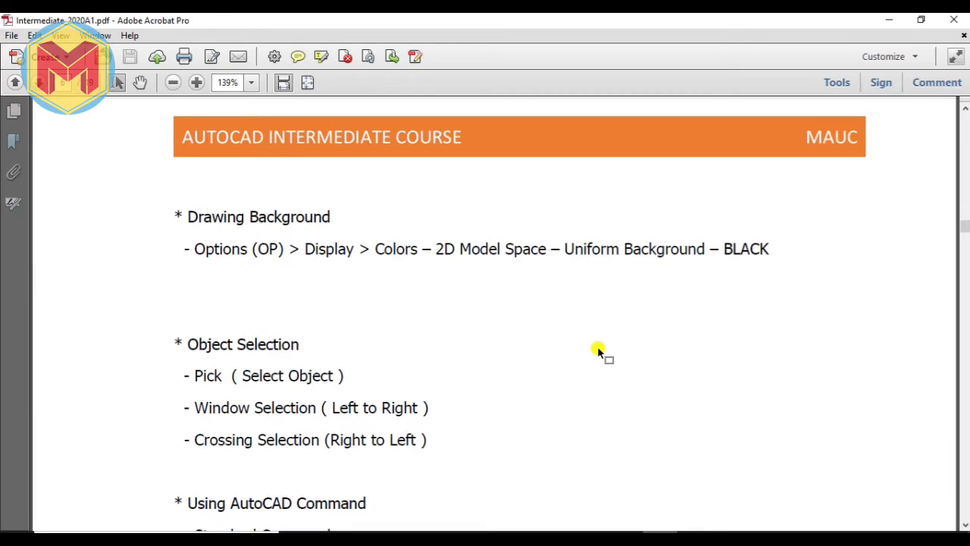
pyautogui.scroll(-5, 599, 351)
pyautogui.scroll(-5, 595, 349)
pyautogui.scroll(-5, 591, 348)
pyautogui.scroll(-1, 586, 345)
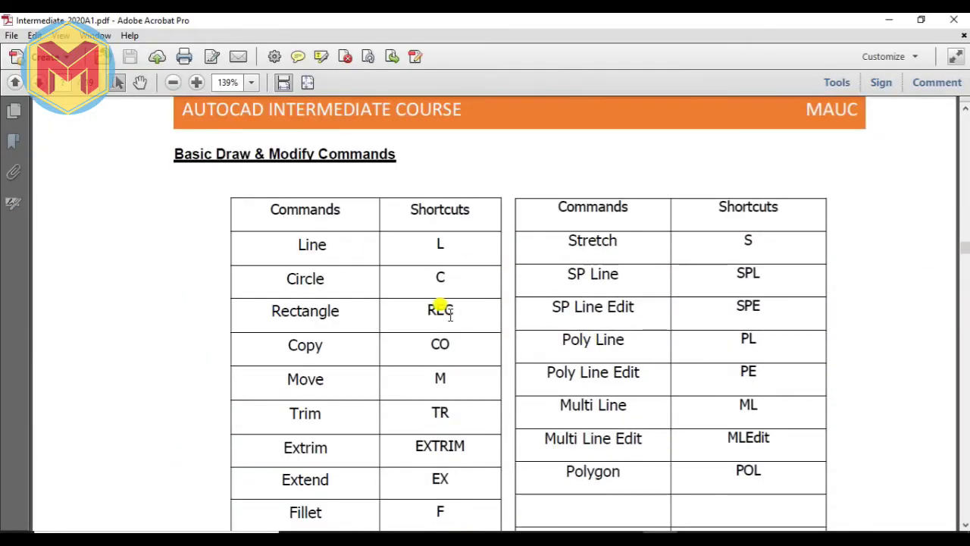
pyautogui.scroll(-1, 409, 237)
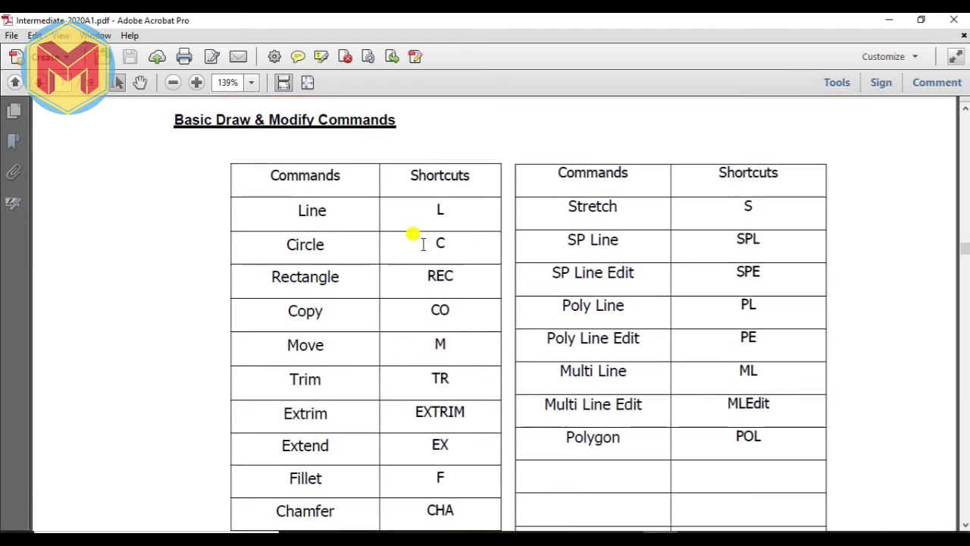
pyautogui.scroll(-1, 398, 244)
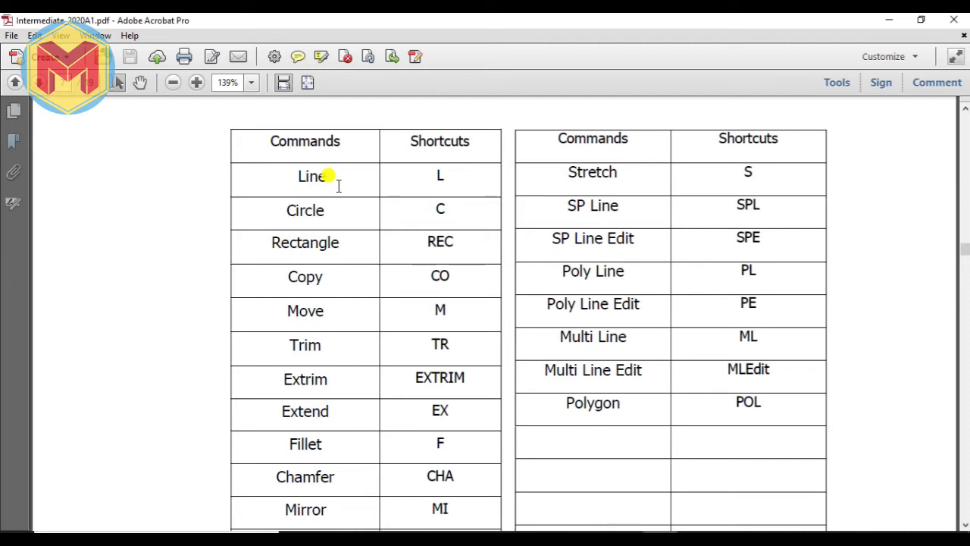
# Highlight Line with its L shortcut and Circle with its C shortcut.
pyautogui.moveTo(285, 169); pyautogui.dragTo(332, 174)
pyautogui.click(426, 163)
pyautogui.moveTo(426, 164); pyautogui.dragTo(461, 187)
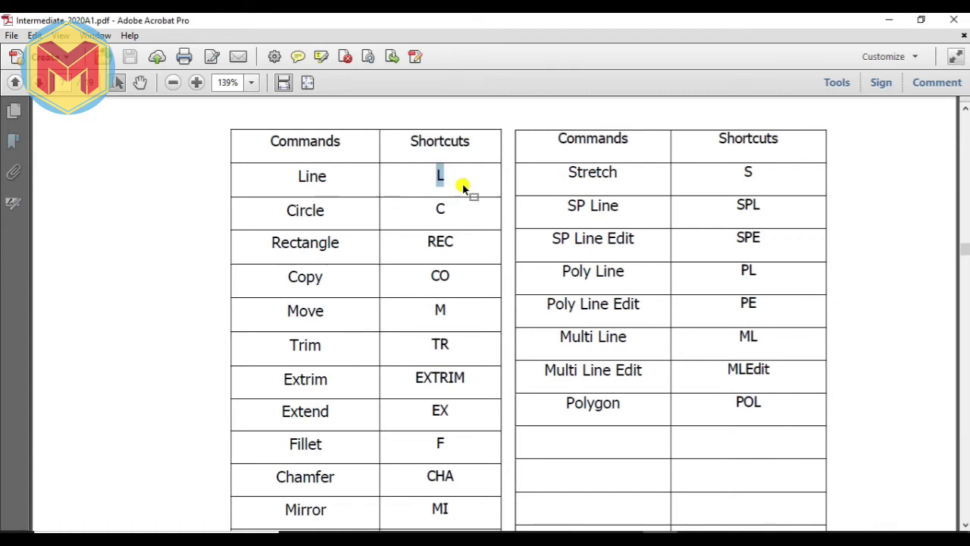
pyautogui.moveTo(362, 215); pyautogui.dragTo(265, 210)
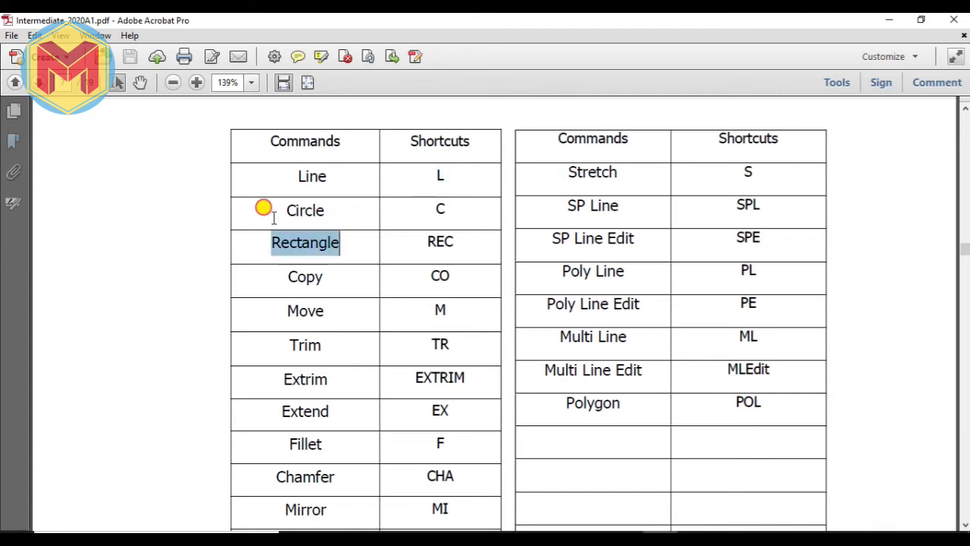
pyautogui.click(426, 201)
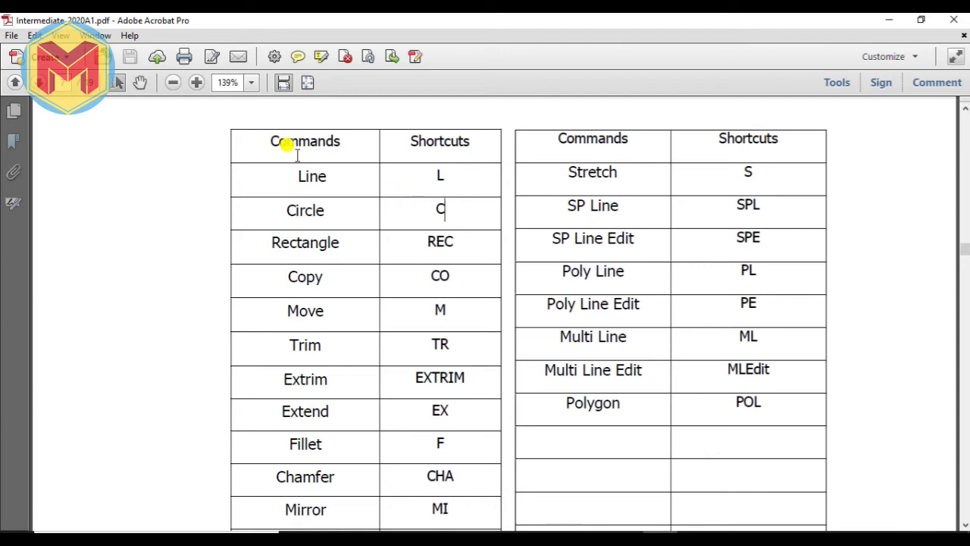
pyautogui.click(300, 177)
pyautogui.click(442, 176)
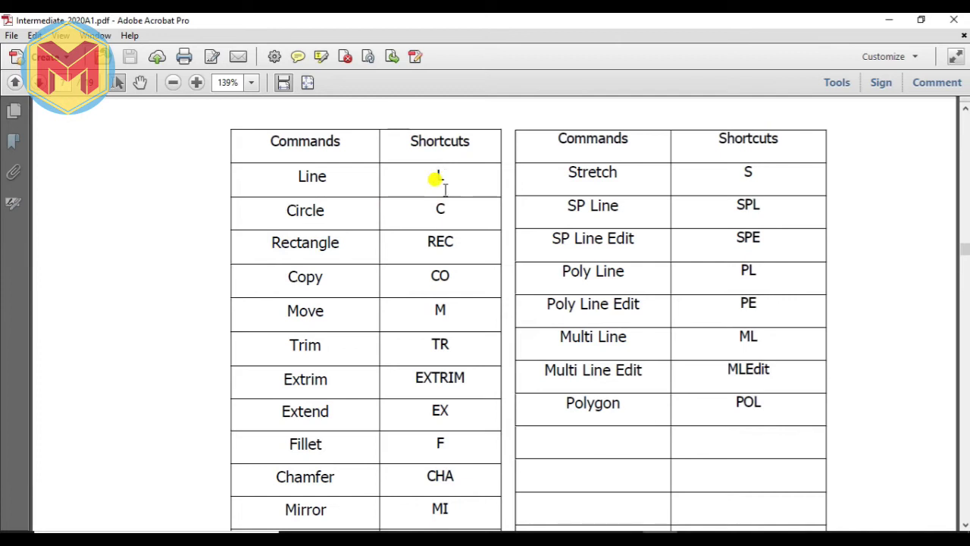
pyautogui.moveTo(327, 212); pyautogui.dragTo(264, 213)
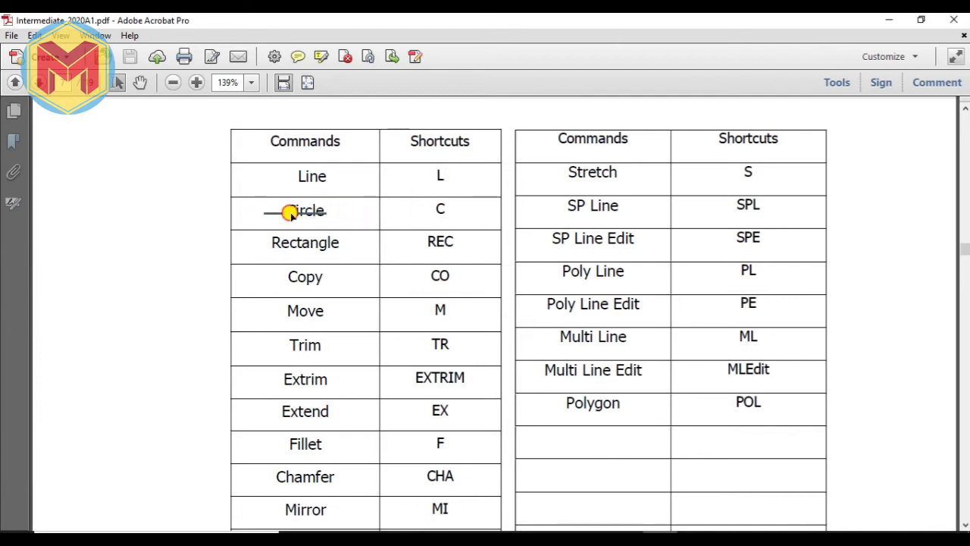
pyautogui.doubleClick(431, 200)
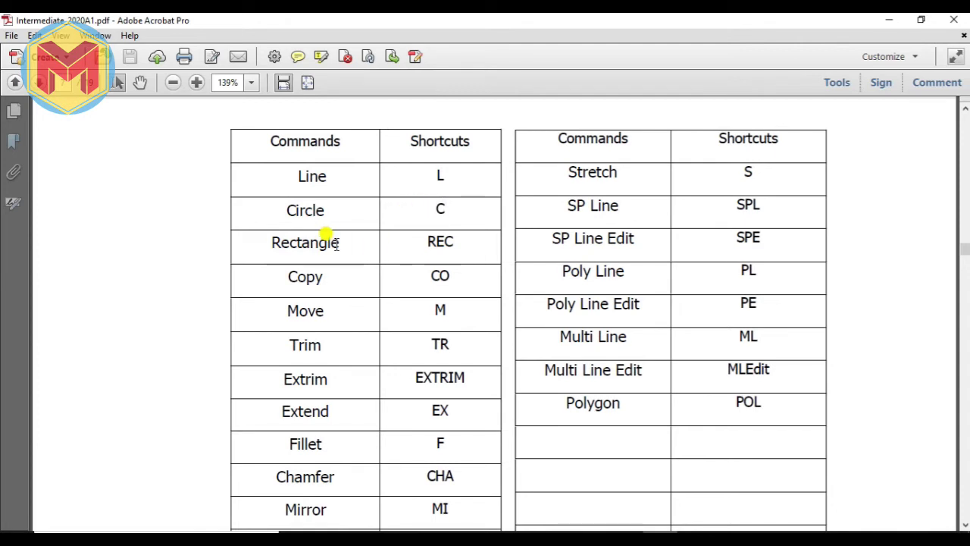
# Highlight Rectangle, its REC shortcut, and the letters R, Re, Rec.
pyautogui.moveTo(341, 242); pyautogui.dragTo(261, 233)
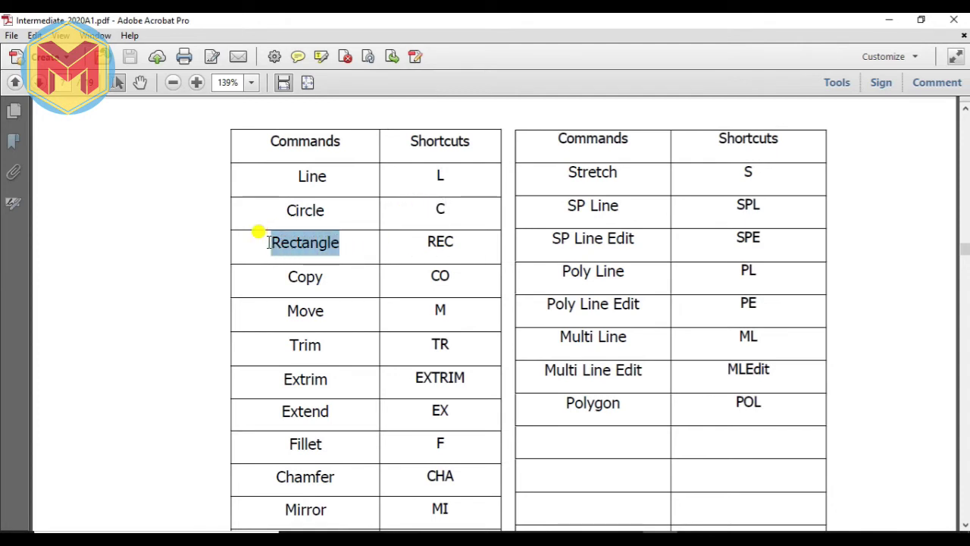
pyautogui.moveTo(454, 240); pyautogui.dragTo(425, 240)
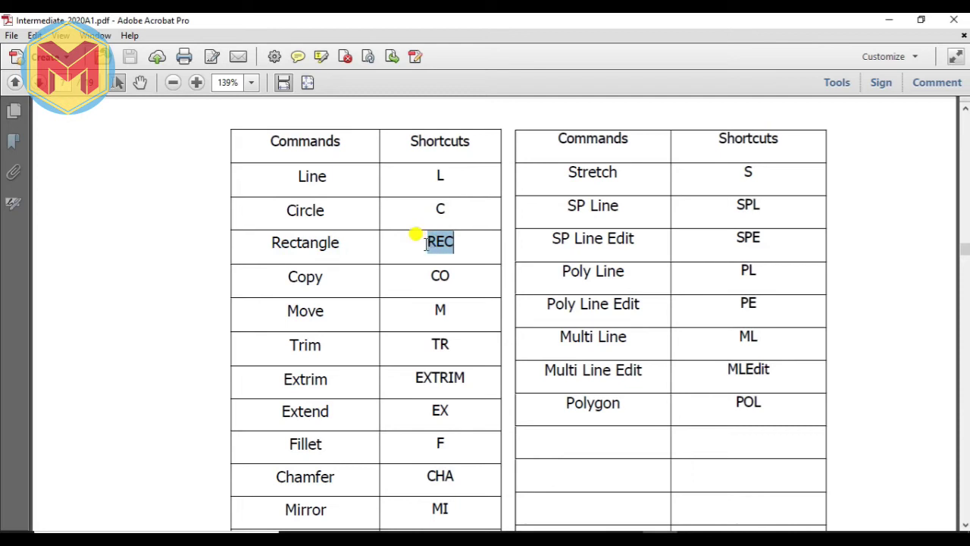
pyautogui.click(862, 277)
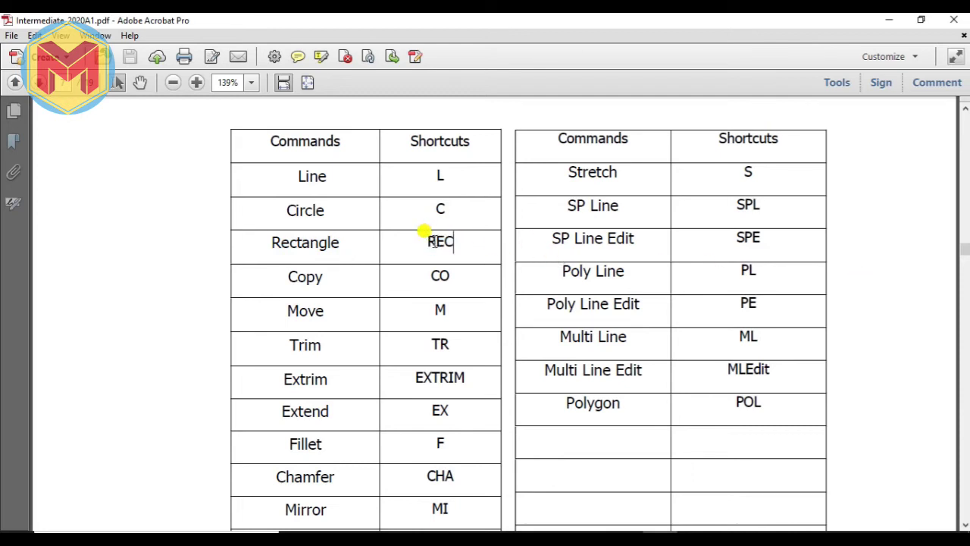
pyautogui.moveTo(279, 244); pyautogui.dragTo(271, 243)
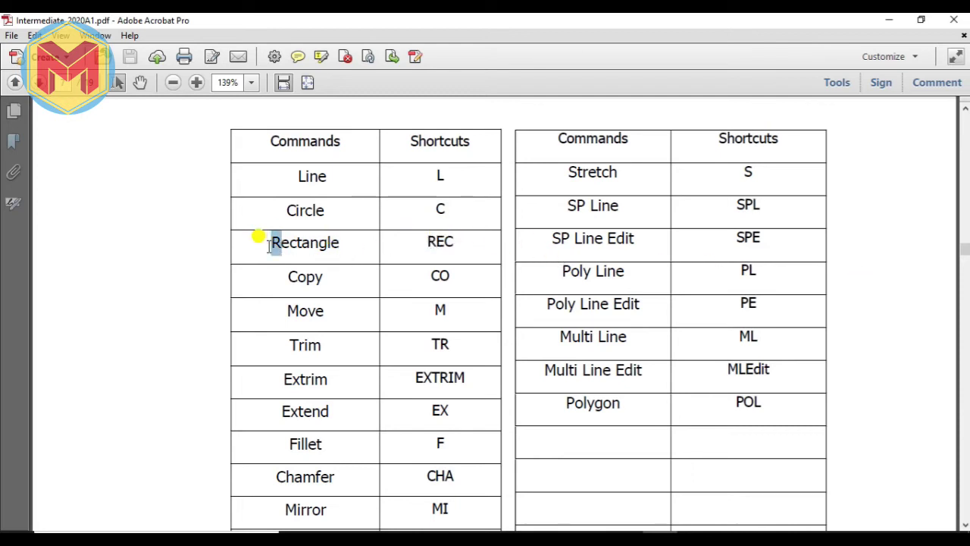
pyautogui.click(345, 251)
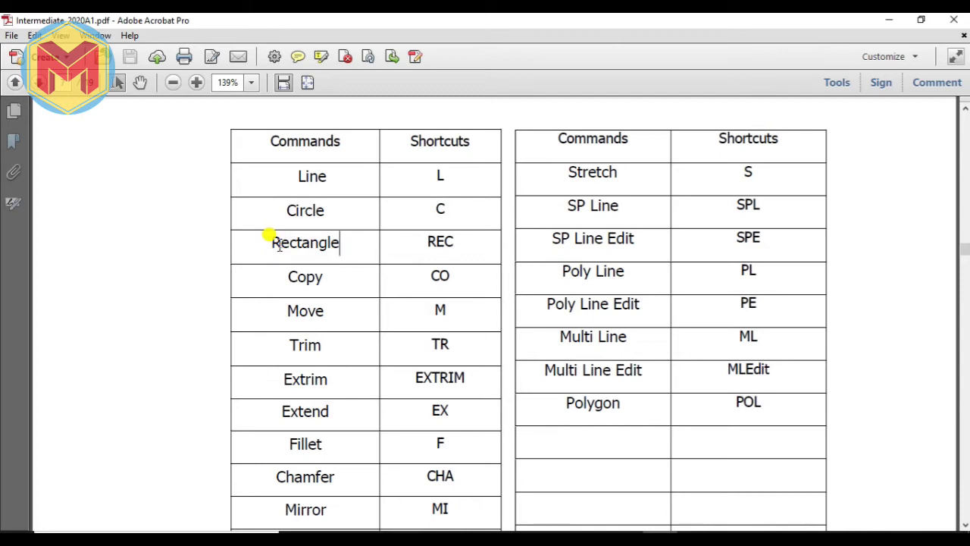
pyautogui.moveTo(289, 245)
pyautogui.mouseDown()
pyautogui.moveTo(270, 244)
pyautogui.moveTo(405, 259)
pyautogui.mouseUp()
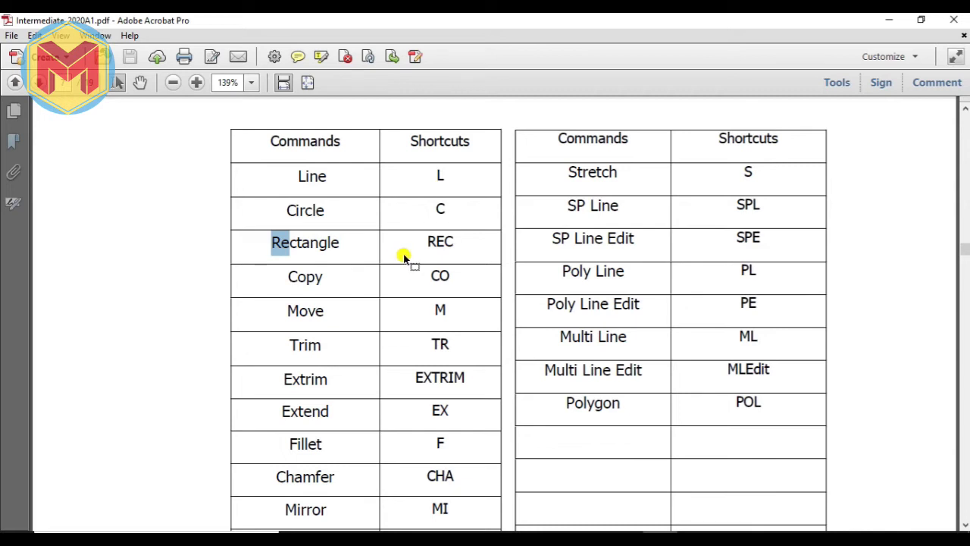
pyautogui.moveTo(404, 259); pyautogui.dragTo(279, 247)
pyautogui.doubleClick(279, 247)
pyautogui.click(277, 243)
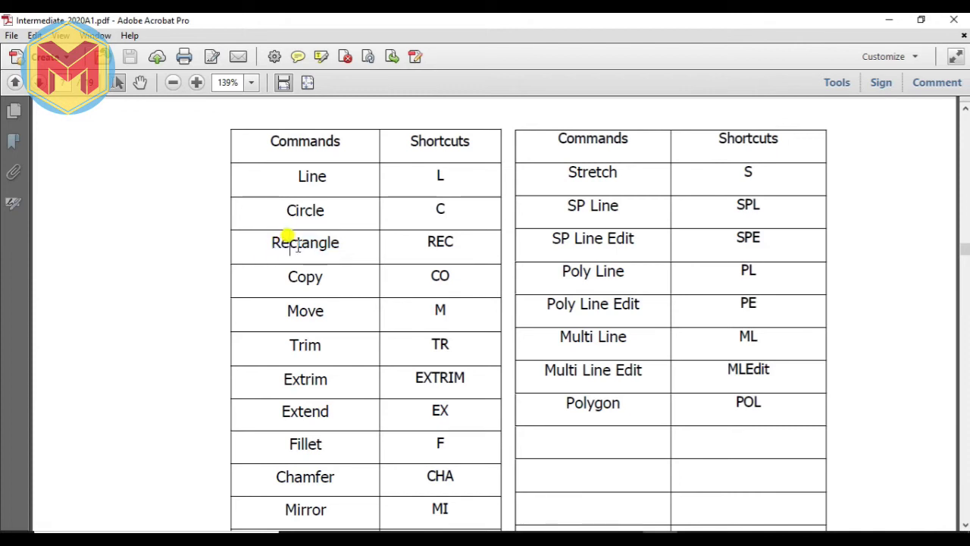
pyautogui.moveTo(297, 248)
pyautogui.mouseDown()
pyautogui.moveTo(264, 238)
pyautogui.moveTo(392, 245)
pyautogui.moveTo(389, 218)
pyautogui.moveTo(287, 155)
pyautogui.mouseUp()
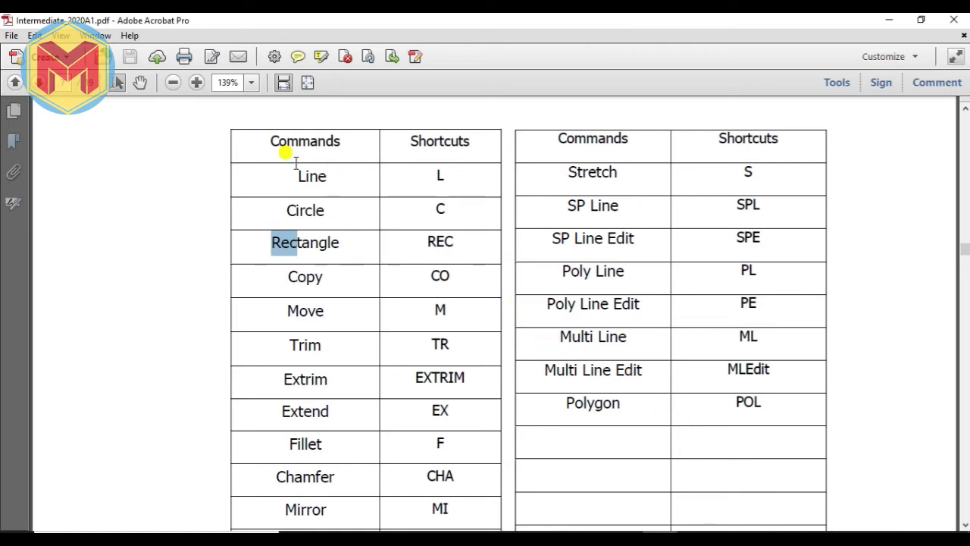
# Stop the screen recorder from the hidden taskbar apps.
pyautogui.click(310, 174)
pyautogui.click(810, 530)
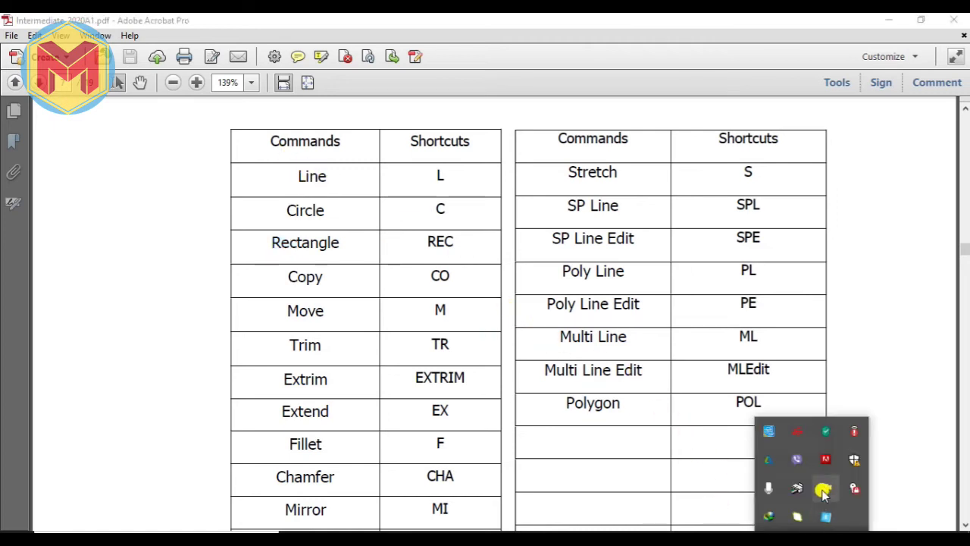
pyautogui.rightClick(824, 492)
pyautogui.click(717, 365)
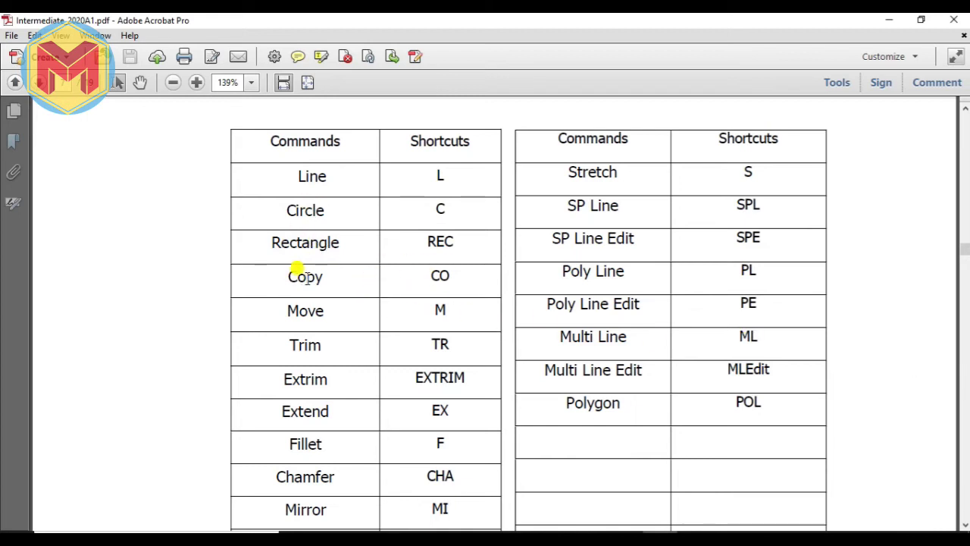
# Highlight the C in Copy and Circle, then the whole word Copy.
pyautogui.moveTo(295, 277); pyautogui.dragTo(286, 279)
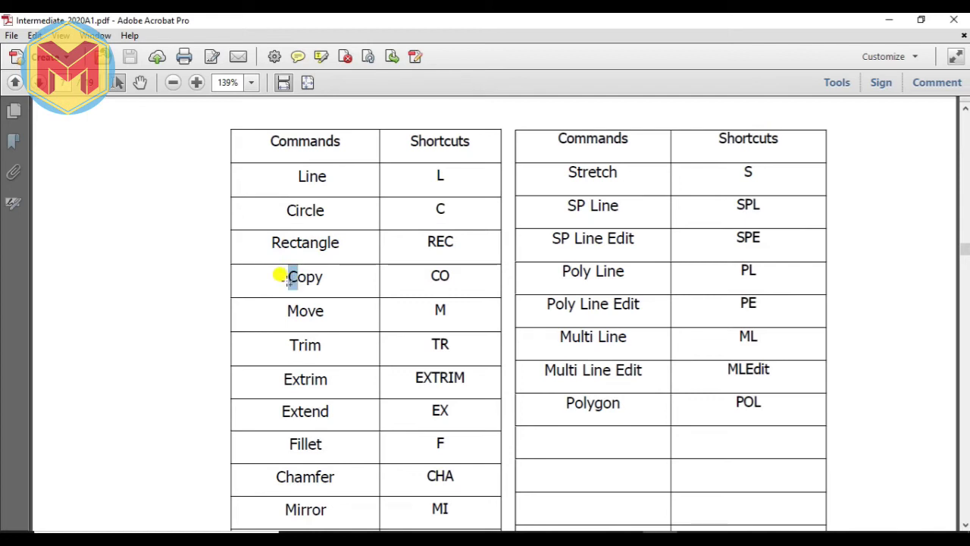
pyautogui.moveTo(286, 207); pyautogui.dragTo(297, 211)
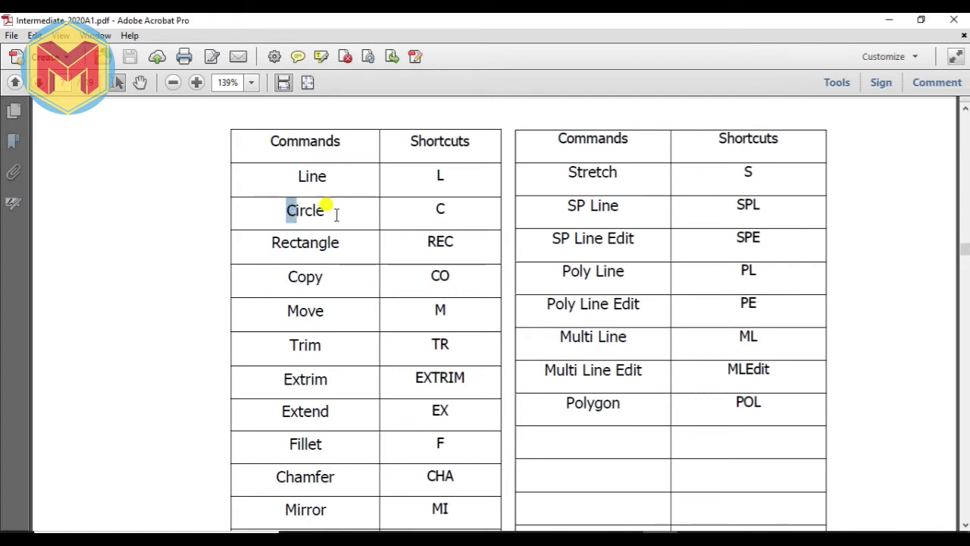
pyautogui.click(438, 208)
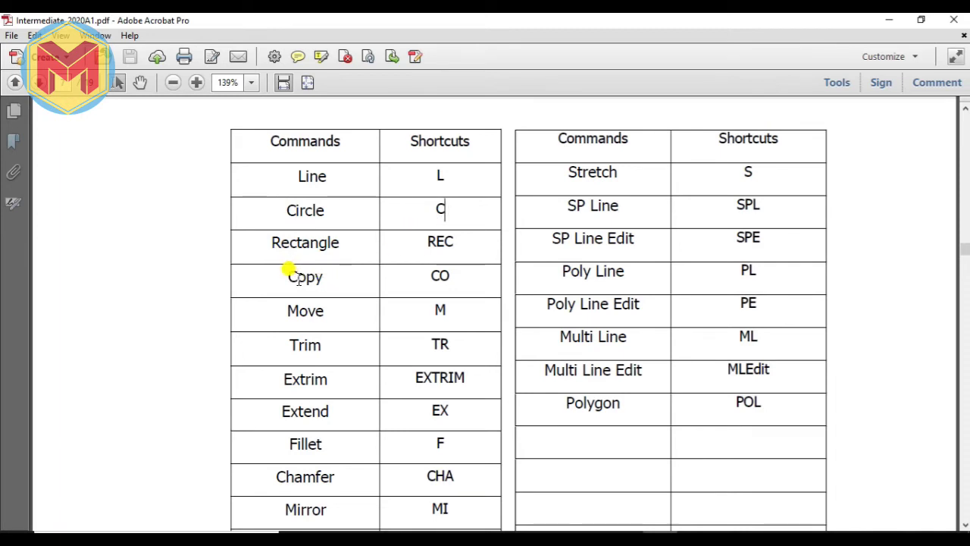
pyautogui.moveTo(307, 277); pyautogui.dragTo(286, 276)
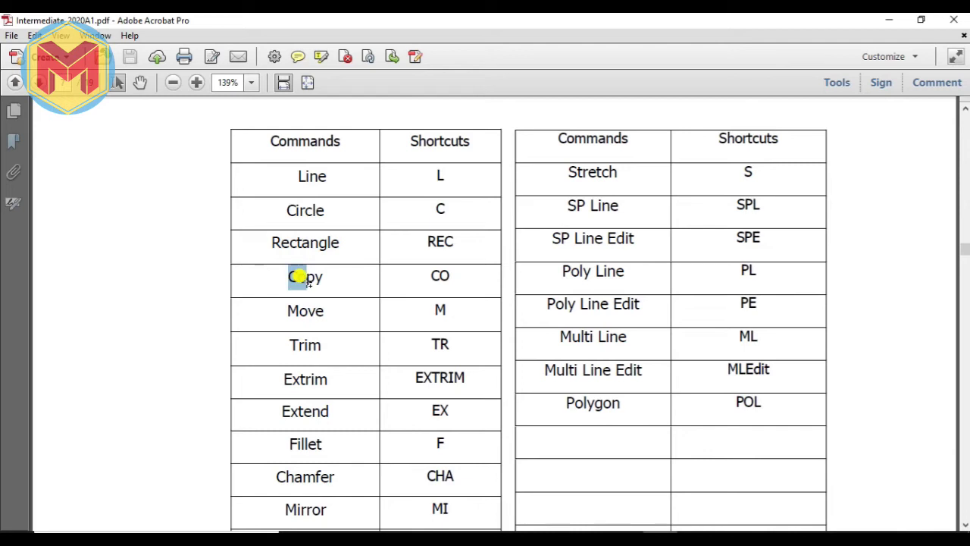
pyautogui.doubleClick(296, 283)
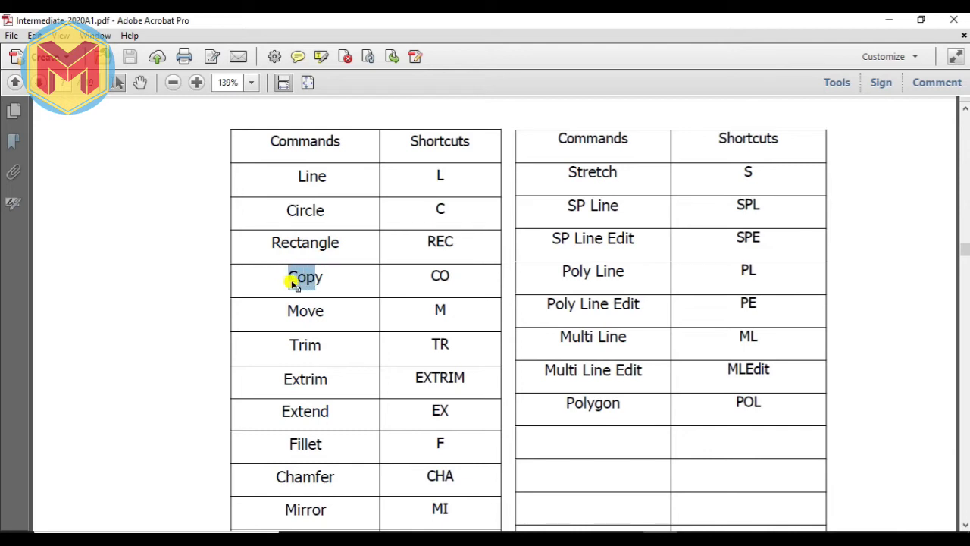
pyautogui.click(377, 274)
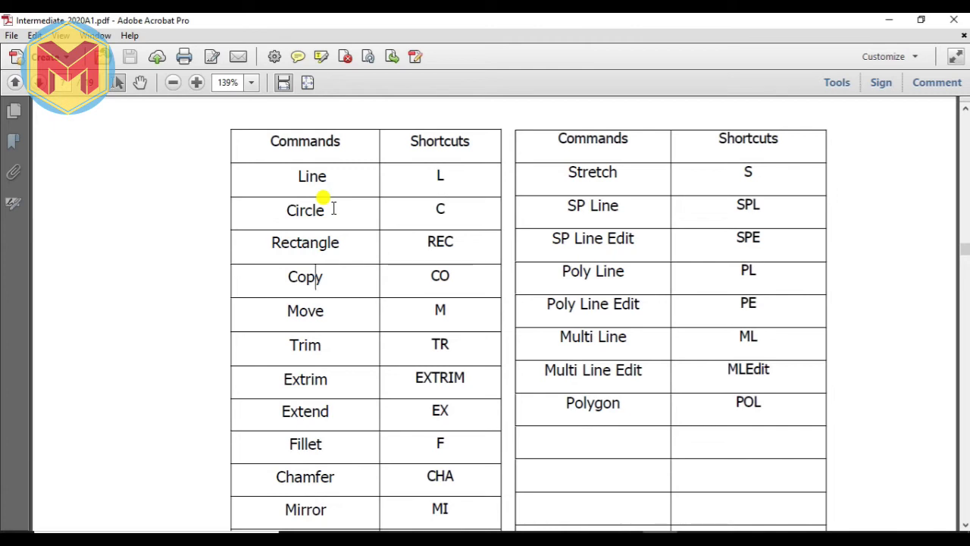
# Scroll the table and highlight the L in Line and Re/Rec in Rectangle.
pyautogui.scroll(-2, 410, 209)
pyautogui.scroll(-5, 415, 235)
pyautogui.scroll(-3, 415, 288)
pyautogui.scroll(-3, 414, 311)
pyautogui.scroll(3, 411, 314)
pyautogui.scroll(7, 412, 314)
pyautogui.scroll(3, 411, 314)
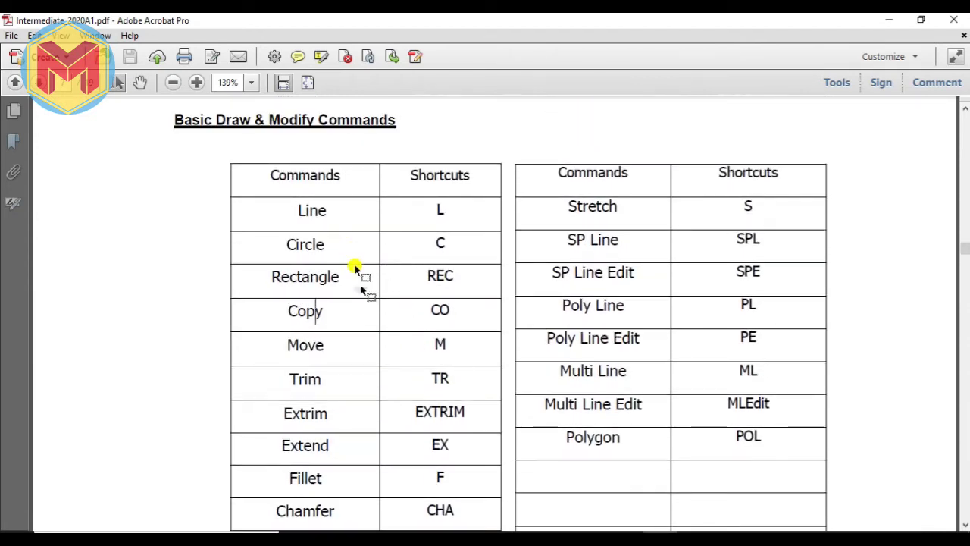
pyautogui.moveTo(295, 210); pyautogui.dragTo(305, 211)
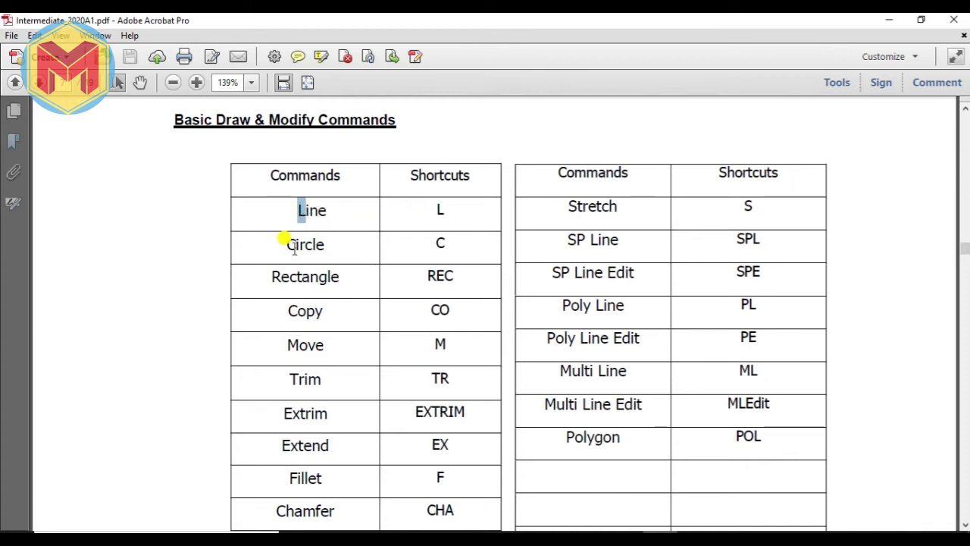
pyautogui.moveTo(297, 278); pyautogui.dragTo(273, 279)
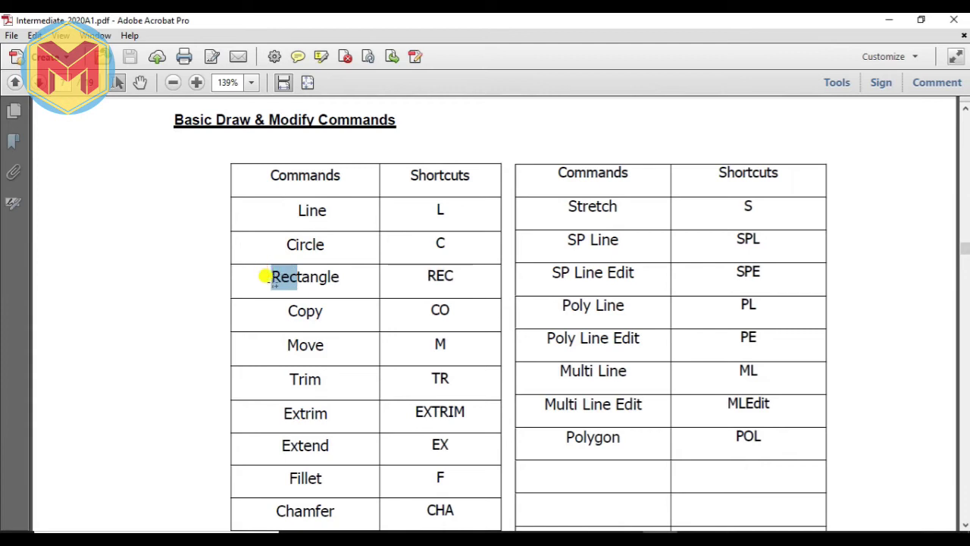
pyautogui.click(436, 285)
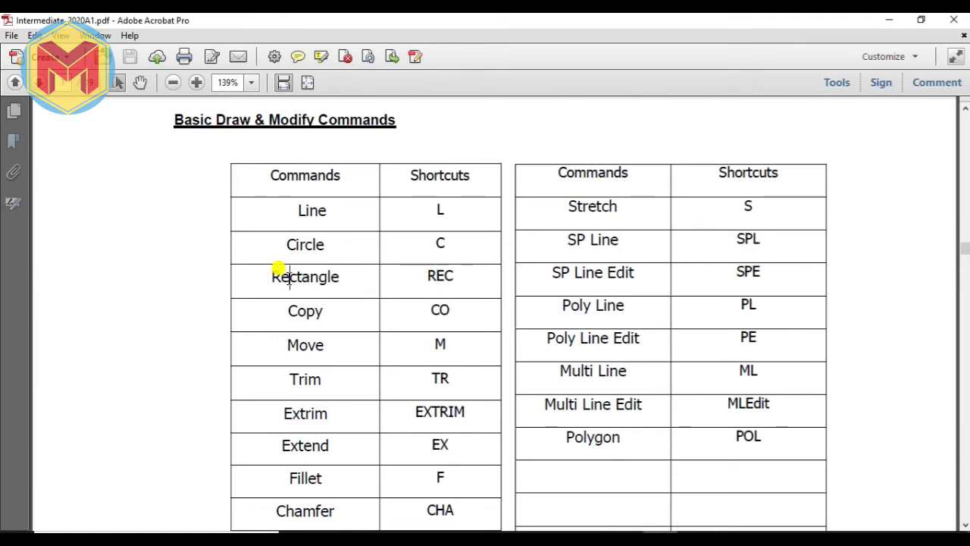
pyautogui.moveTo(296, 278); pyautogui.dragTo(268, 278)
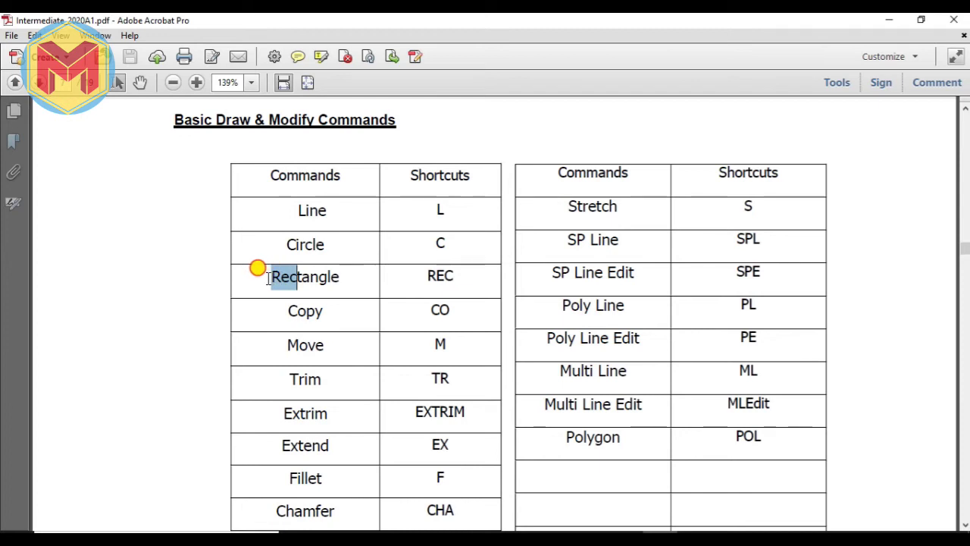
pyautogui.click(328, 285)
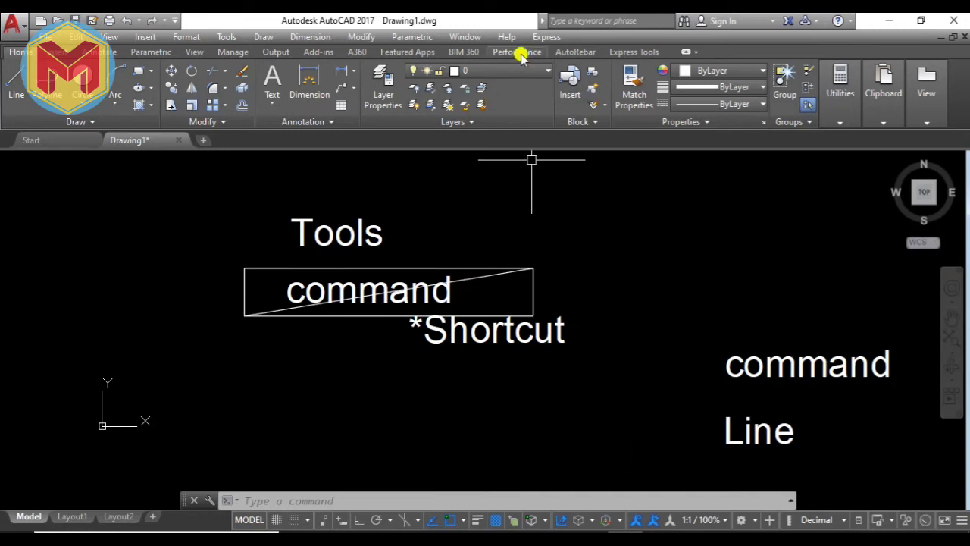
# Browse the Express Tools menu, then dismiss it and the pending prompt unchanged.
pyautogui.click(547, 37)
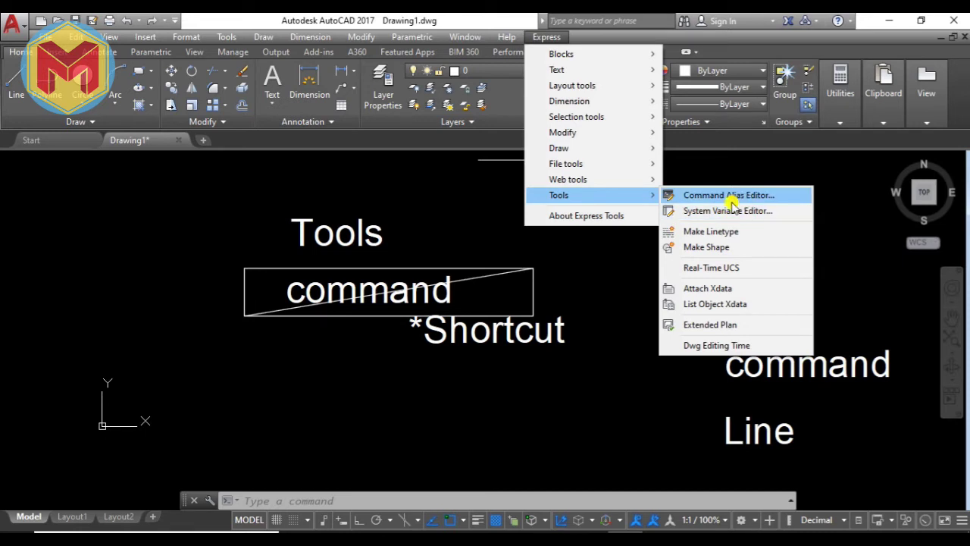
pyautogui.click(614, 267)
pyautogui.click(611, 303)
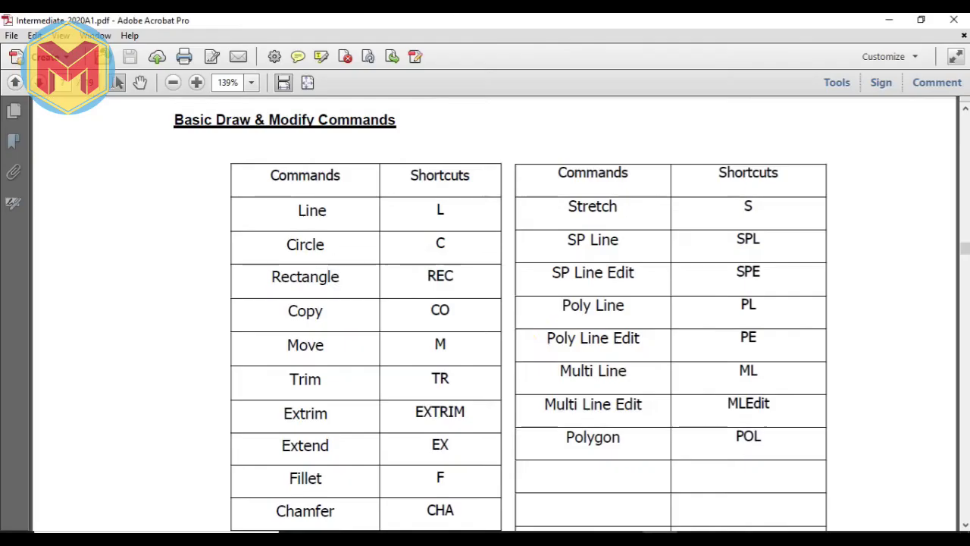
# In the PDF notes, scroll to the 'Using AutoCAD Command' section and highlight its heading.
pyautogui.click(660, 538)
pyautogui.scroll(10, 560, 322)
pyautogui.scroll(8, 565, 324)
pyautogui.scroll(5, 575, 326)
pyautogui.scroll(2, 574, 328)
pyautogui.scroll(-5, 575, 327)
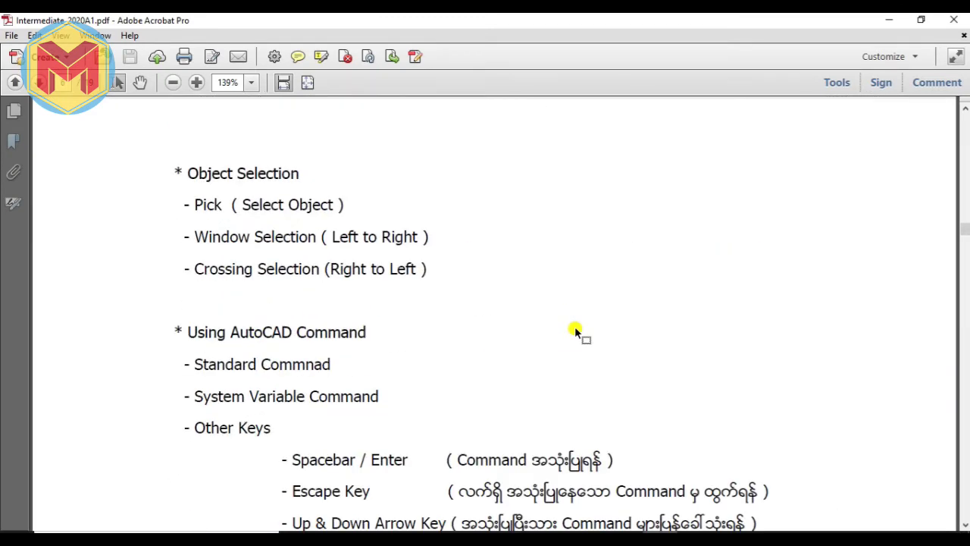
pyautogui.scroll(6, 575, 328)
pyautogui.scroll(-3, 575, 328)
pyautogui.scroll(-2, 574, 330)
pyautogui.scroll(-1, 575, 331)
pyautogui.scroll(-1, 575, 326)
pyautogui.scroll(-1, 574, 326)
pyautogui.scroll(1, 568, 326)
pyautogui.scroll(-1, 561, 331)
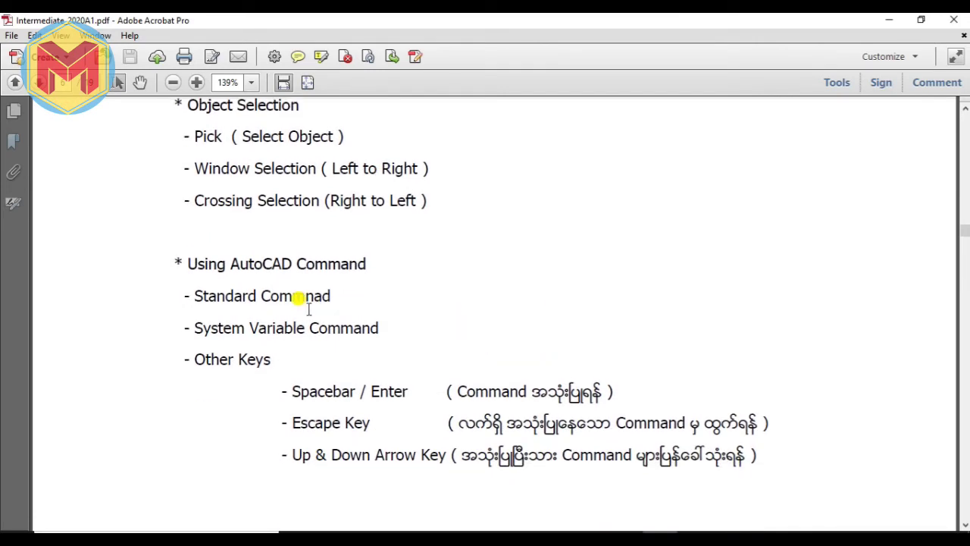
pyautogui.moveTo(182, 261); pyautogui.dragTo(360, 277)
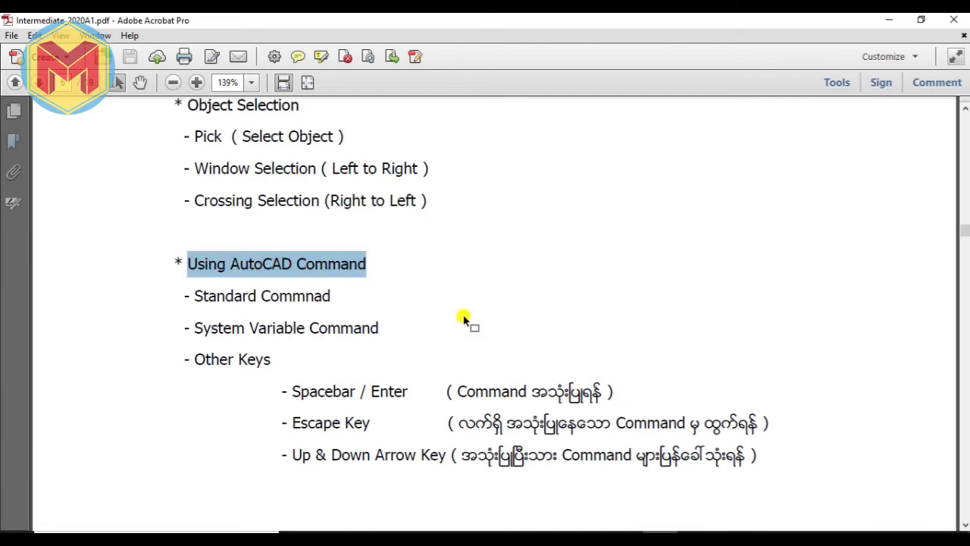
# Highlight 'Other Keys' and the word 'Enter' in the notes, then return to AutoCAD.
pyautogui.scroll(-1, 464, 319)
pyautogui.scroll(-1, 456, 317)
pyautogui.moveTo(282, 298); pyautogui.dragTo(237, 281)
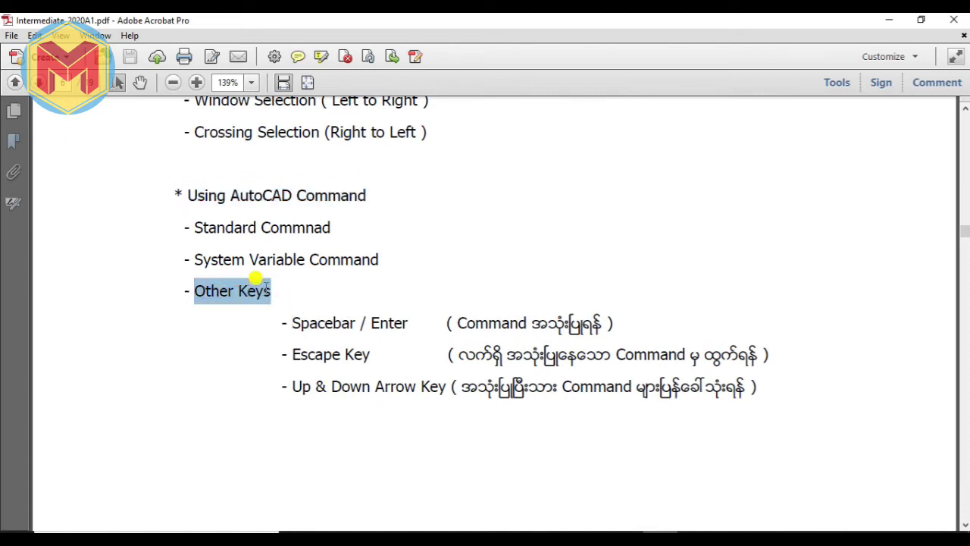
pyautogui.click(417, 284)
pyautogui.scroll(-1, 417, 284)
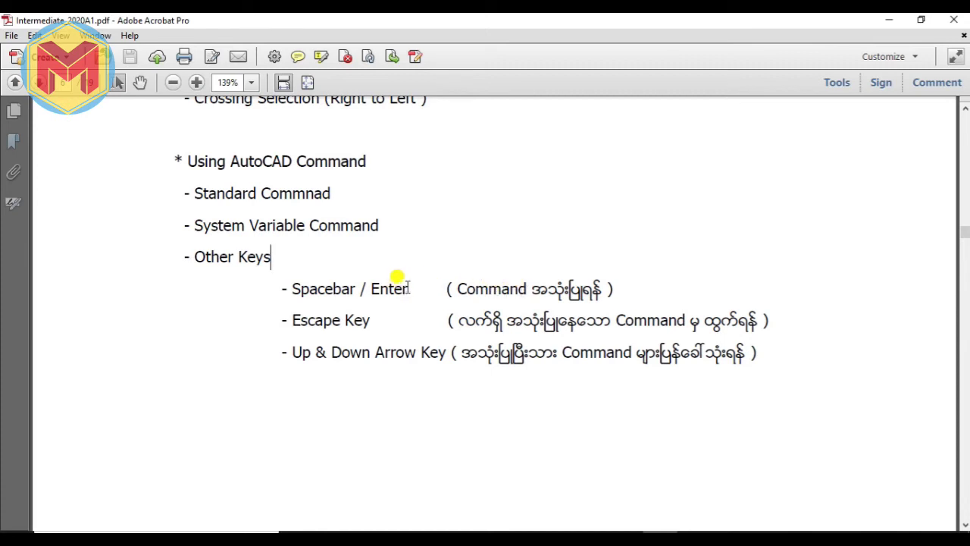
pyautogui.moveTo(411, 291); pyautogui.dragTo(371, 292)
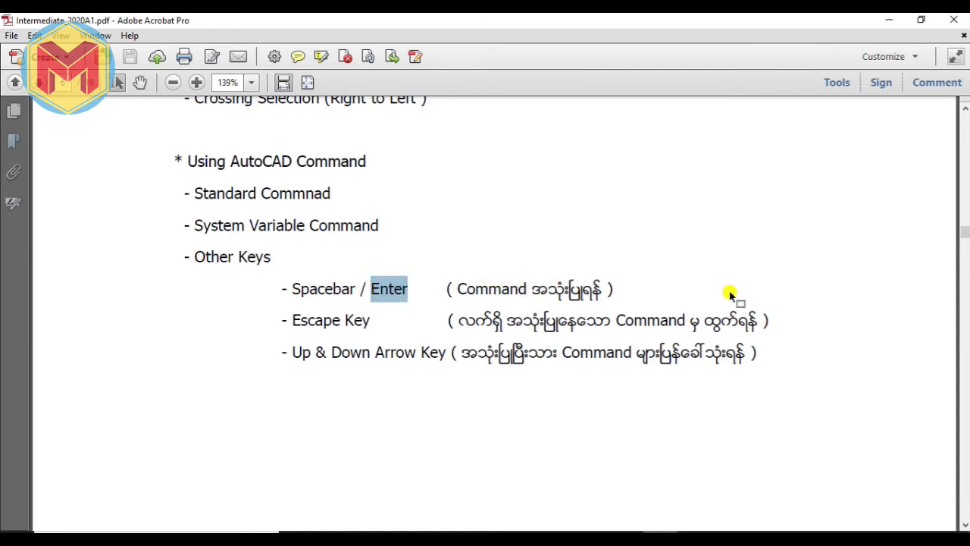
pyautogui.click(786, 289)
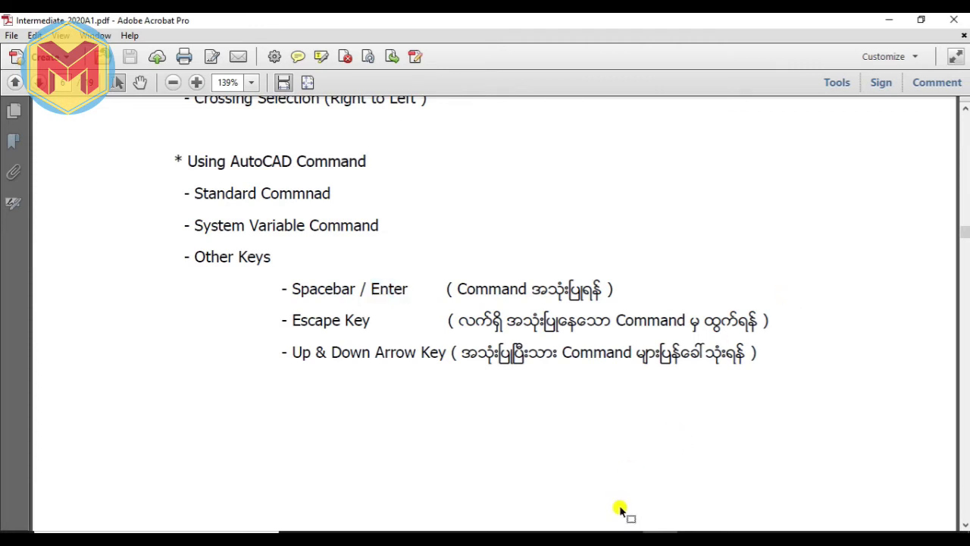
# Start the circle (C) and line (L) commands, cancelling each with Esc before drawing.
pyautogui.write('C')
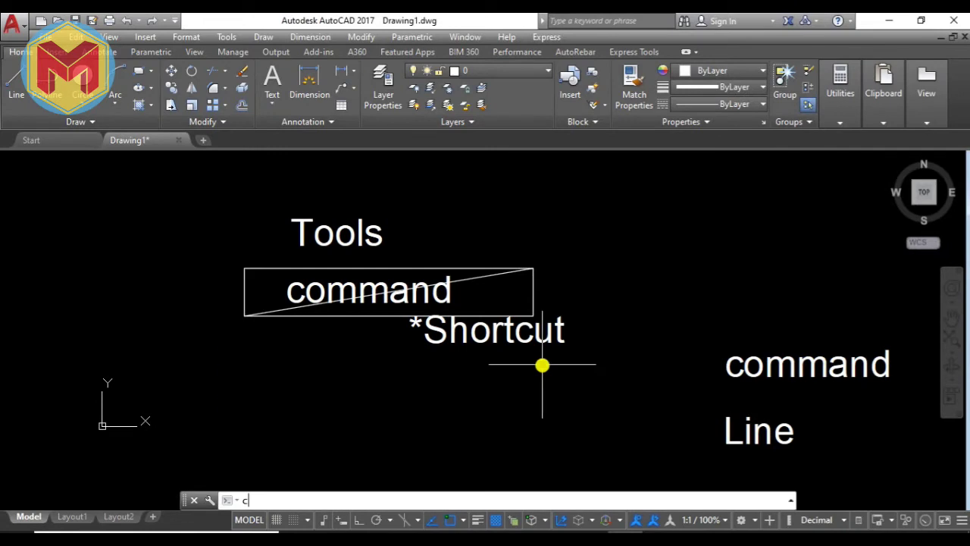
pyautogui.press('Return')
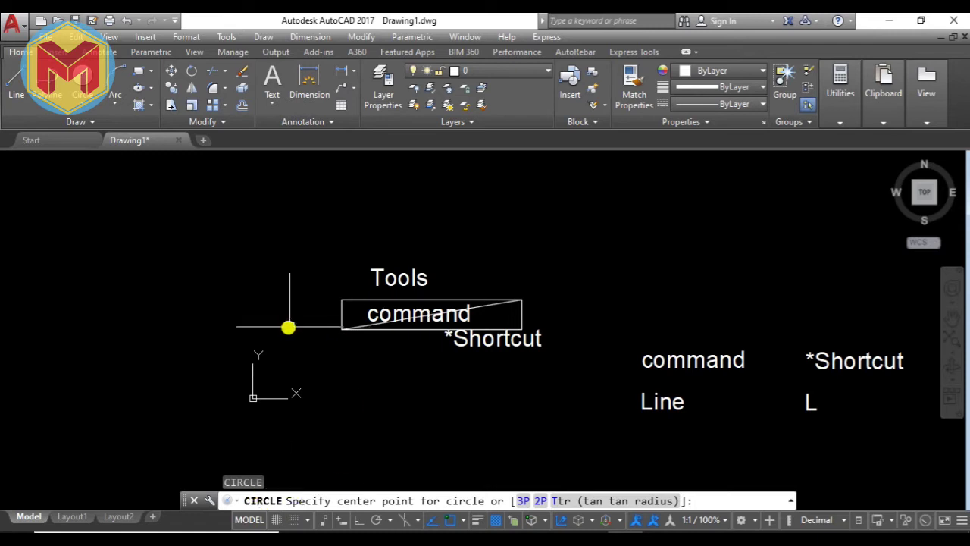
pyautogui.press('Escape')
pyautogui.click(255, 301)
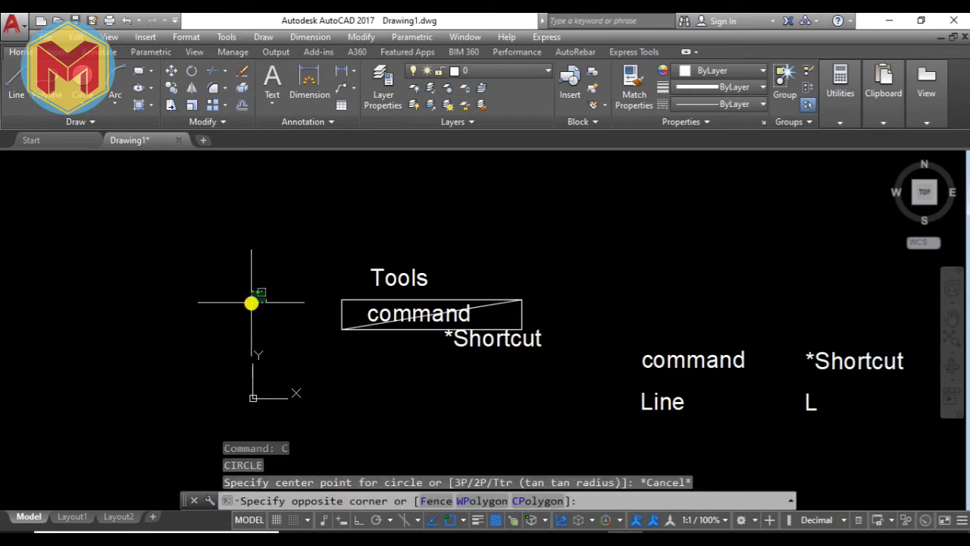
pyautogui.write('l')
pyautogui.press('Return')
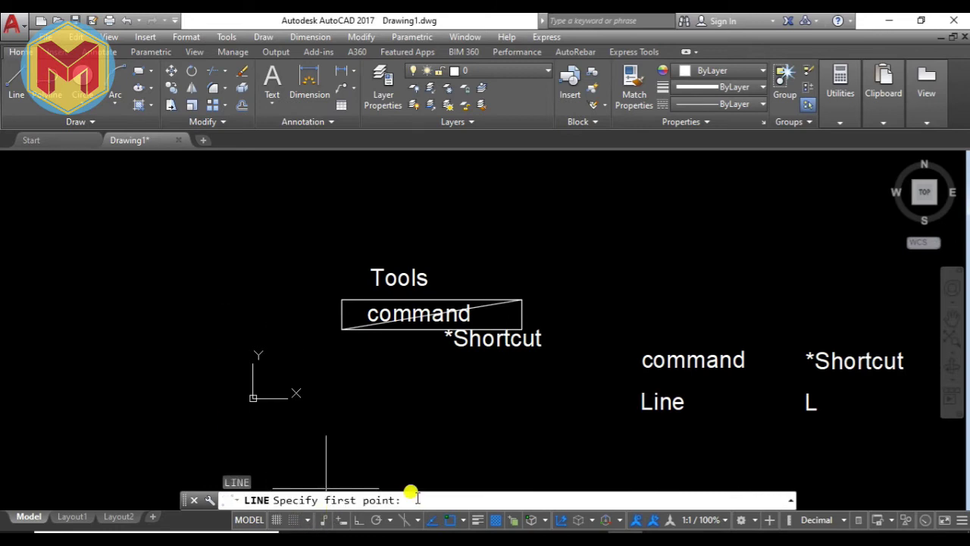
pyautogui.press('Escape')
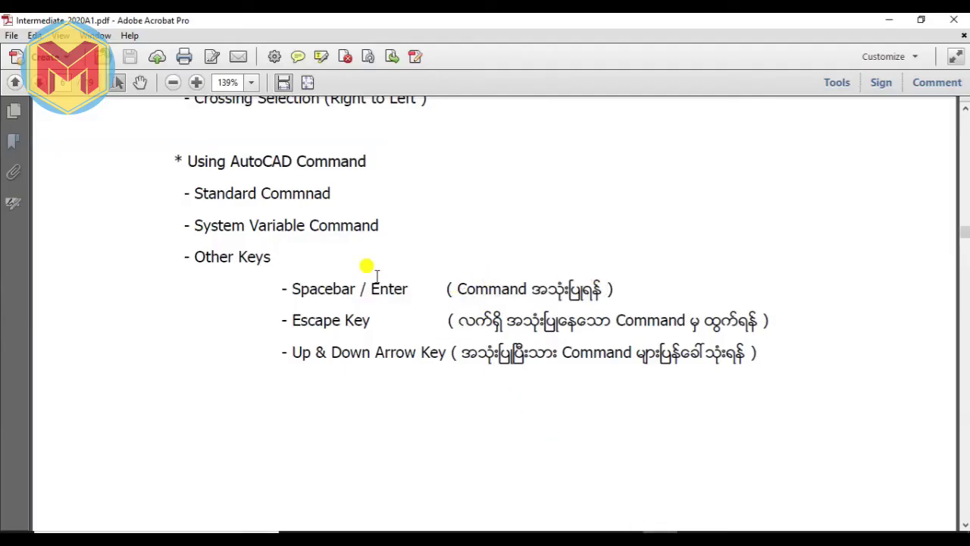
# Highlight the 'Spacebar' entry under Other Keys in the PDF notes.
pyautogui.moveTo(291, 288); pyautogui.dragTo(356, 290)
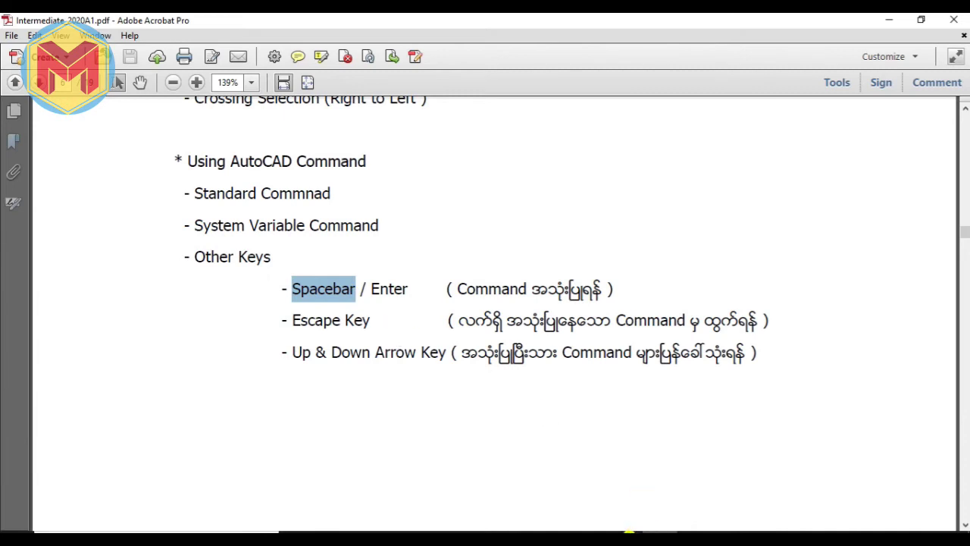
pyautogui.scroll(2, 572, 306)
# Draw a circle at the upper right using the C shortcut.
pyautogui.write('c')
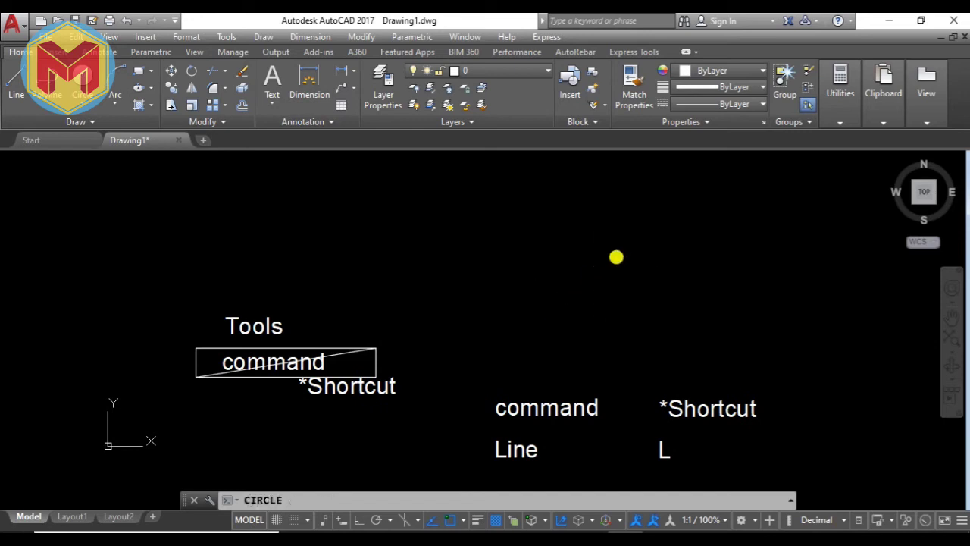
pyautogui.press('Return')
pyautogui.click(632, 245)
pyautogui.click(626, 281)
pyautogui.press('Escape')
# Start the CIRCLE command twice more, cancelling it each time.
pyautogui.write('c')
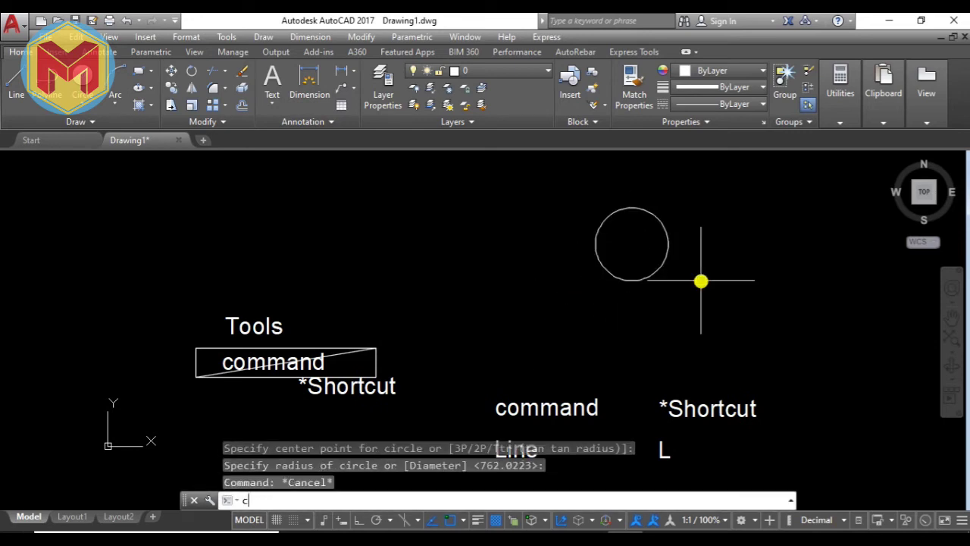
pyautogui.press('Return')
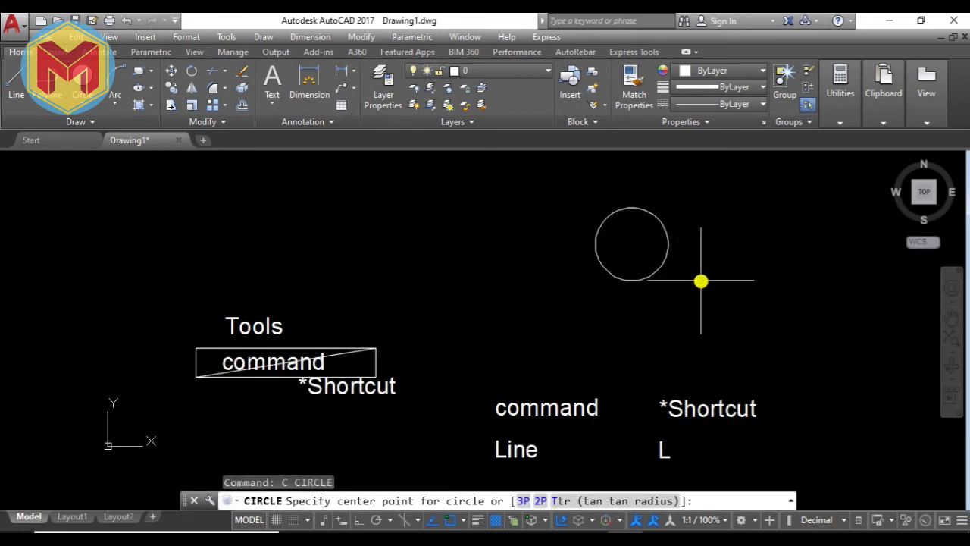
pyautogui.press('Escape')
pyautogui.write('C')
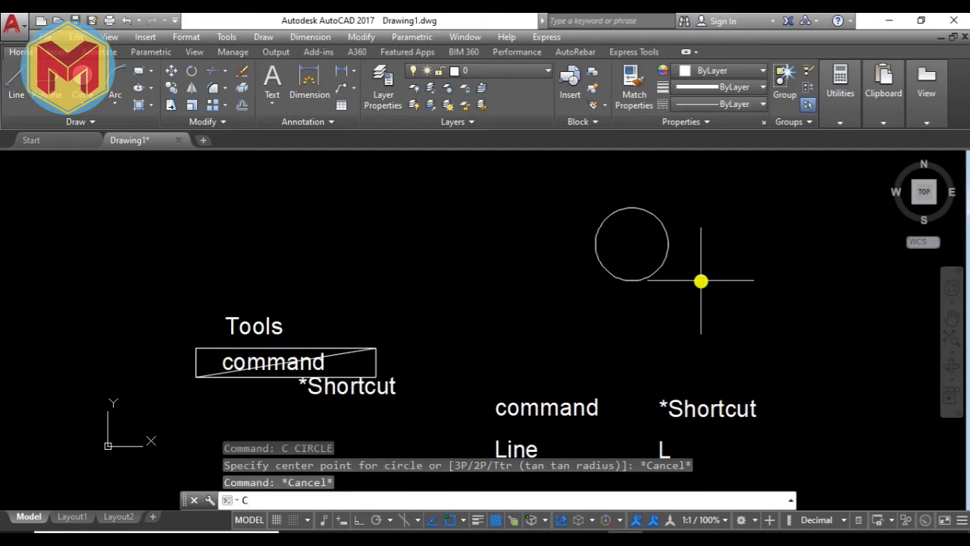
pyautogui.press('Return')
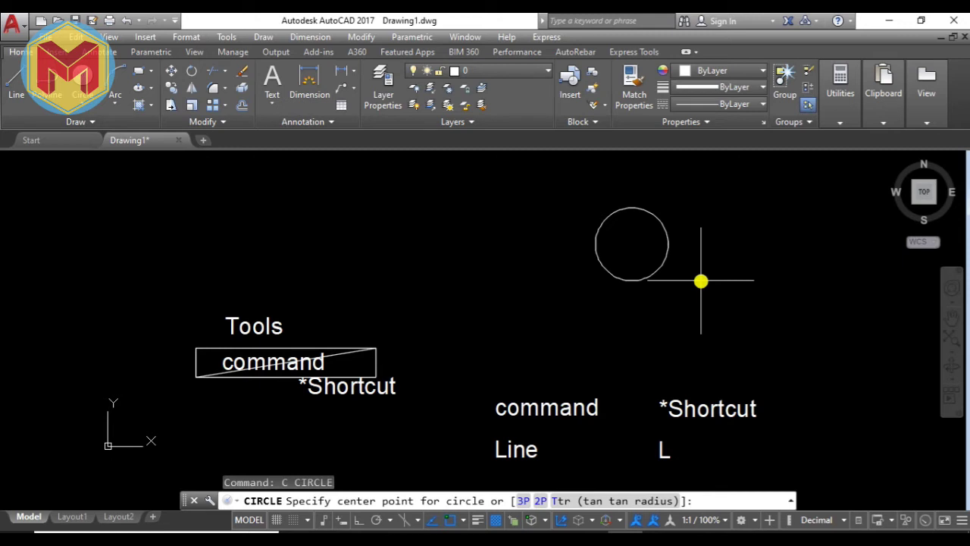
pyautogui.press('Escape')
# Pan the view and draw a larger circle right of the small one.
pyautogui.write('c')
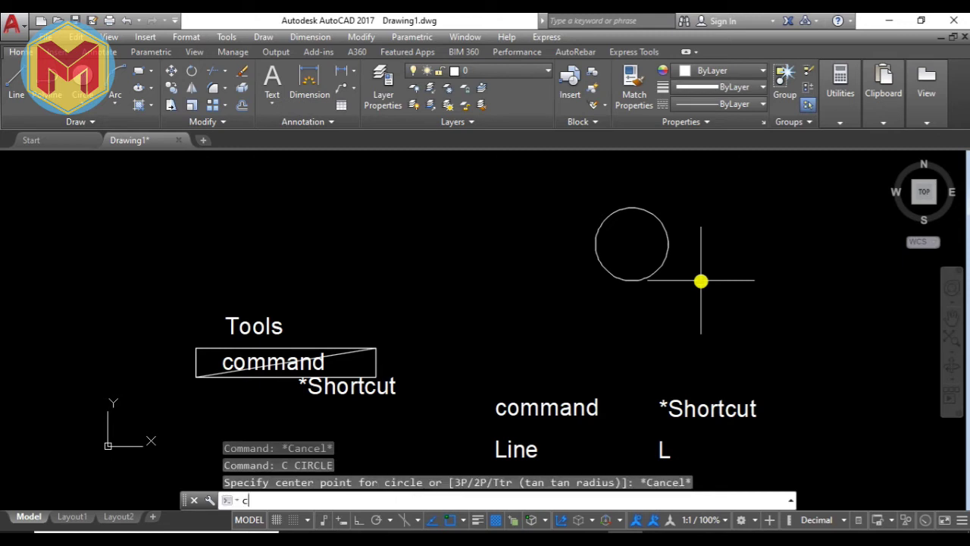
pyautogui.press('Return')
pyautogui.moveTo(701, 281); pyautogui.dragTo(467, 285, button='middle')
pyautogui.click(608, 245)
pyautogui.click(576, 309)
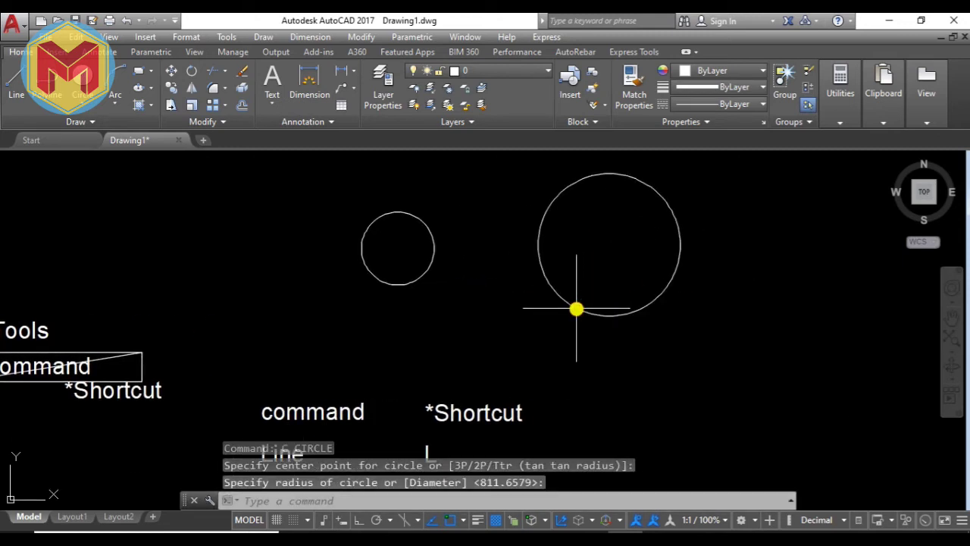
# Abandon a half-typed C, start and cancel LINE, then switch to the PDF notes.
pyautogui.write('C')
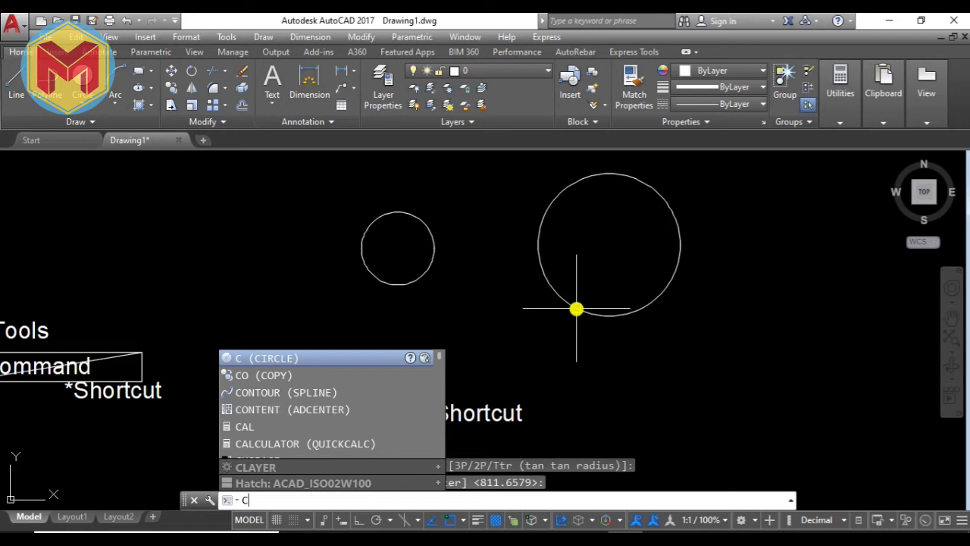
pyautogui.press('Escape')
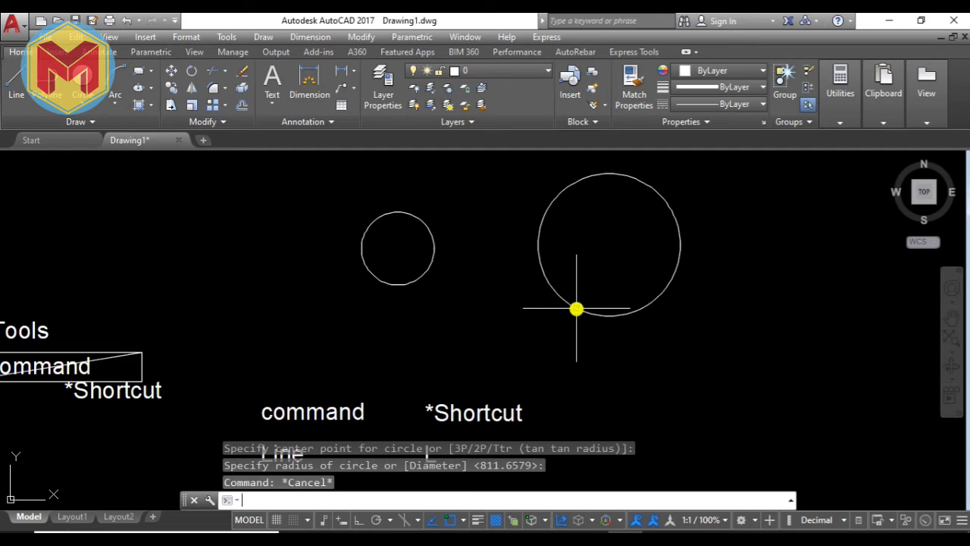
pyautogui.write('L')
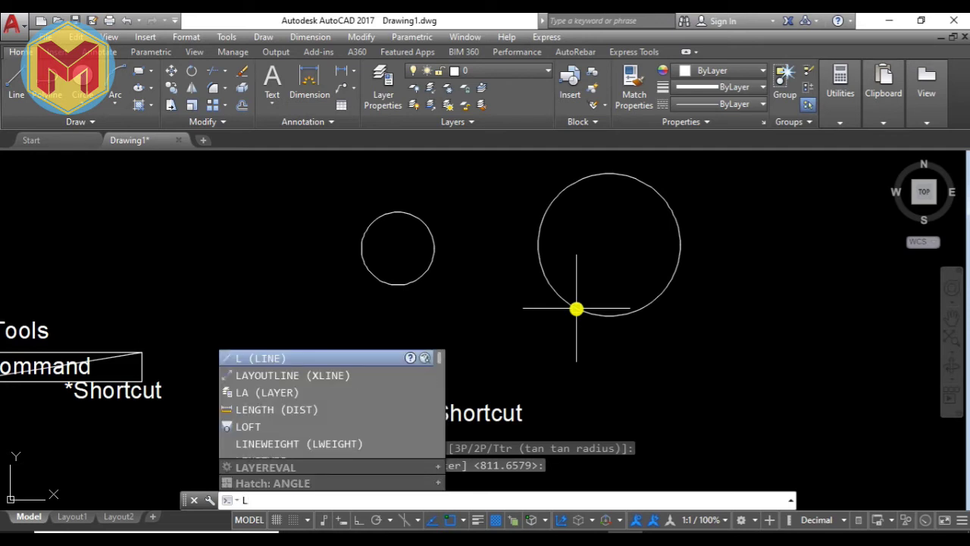
pyautogui.press('Return')
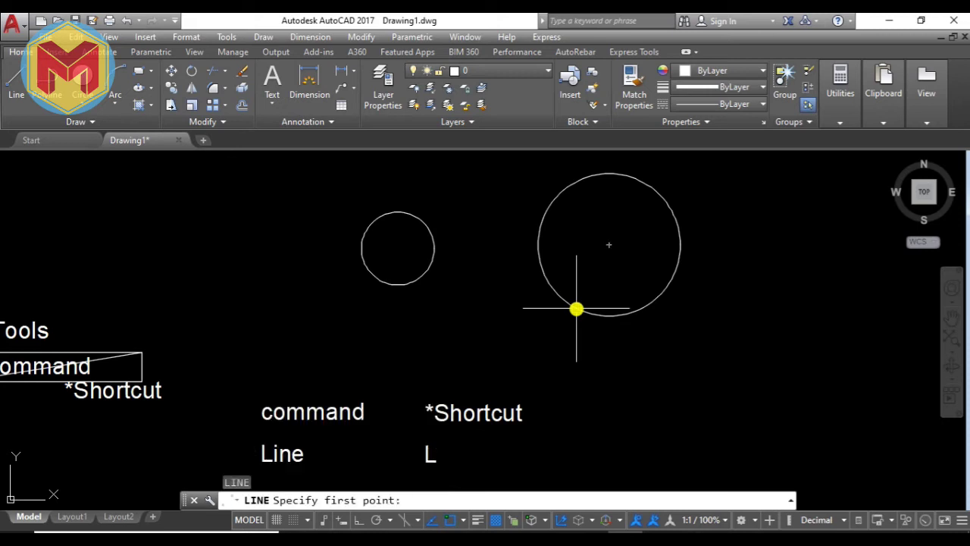
pyautogui.press('Escape')
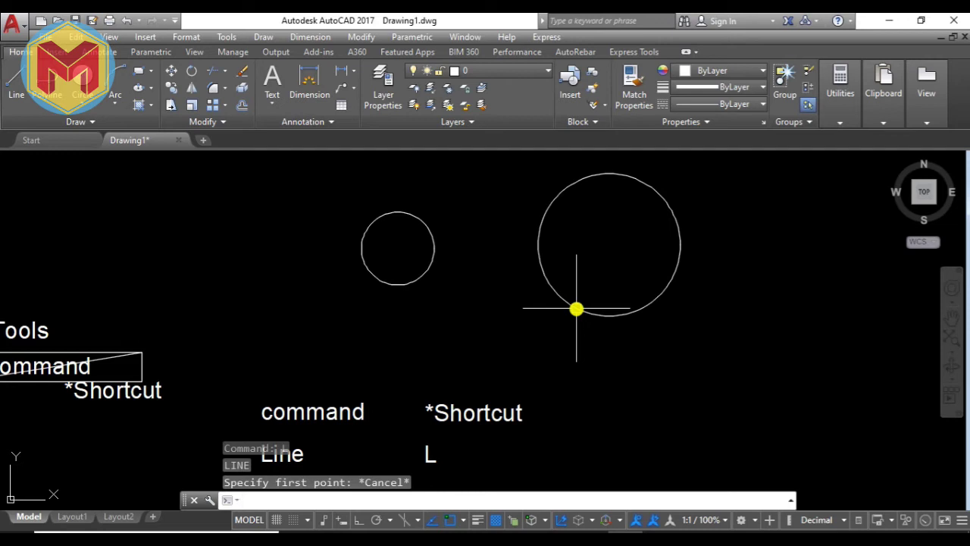
pyautogui.scroll(-2, 579, 380)
pyautogui.scroll(2, 564, 356)
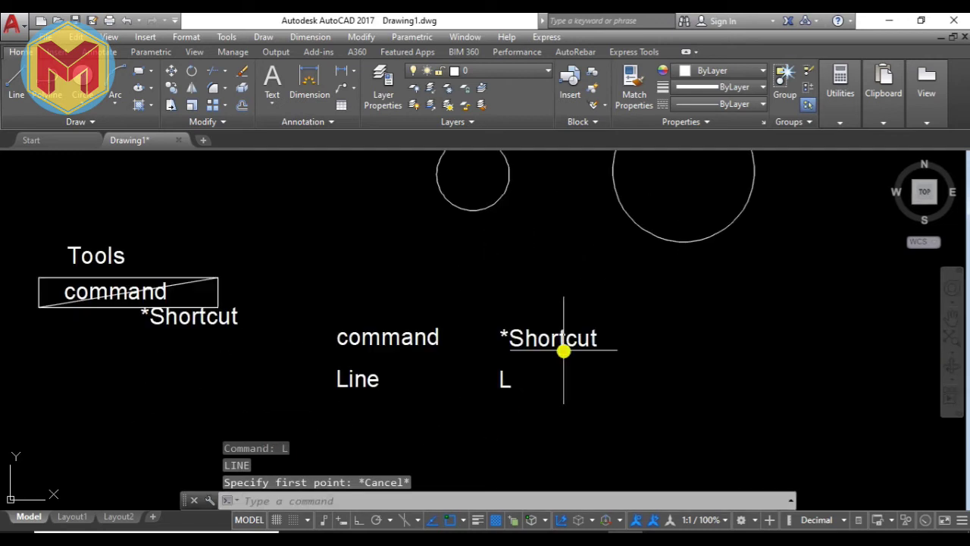
pyautogui.hotkey('alt', 'Tab')
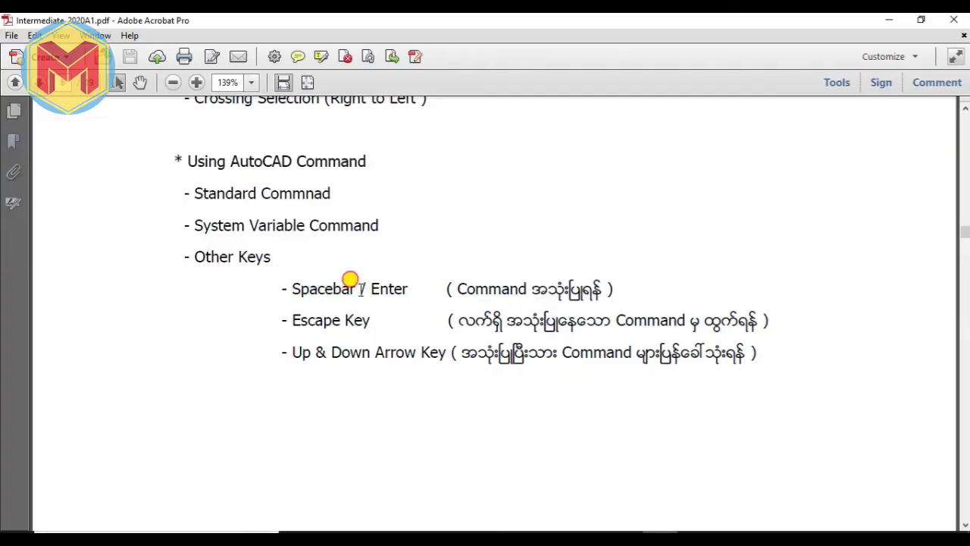
# Highlight the Spacebar / Enter entry and its explanation in the notes.
pyautogui.moveTo(371, 289)
pyautogui.mouseDown()
pyautogui.moveTo(408, 289)
pyautogui.moveTo(292, 289)
pyautogui.mouseUp()
pyautogui.click(361, 318)
pyautogui.moveTo(455, 288); pyautogui.dragTo(603, 289)
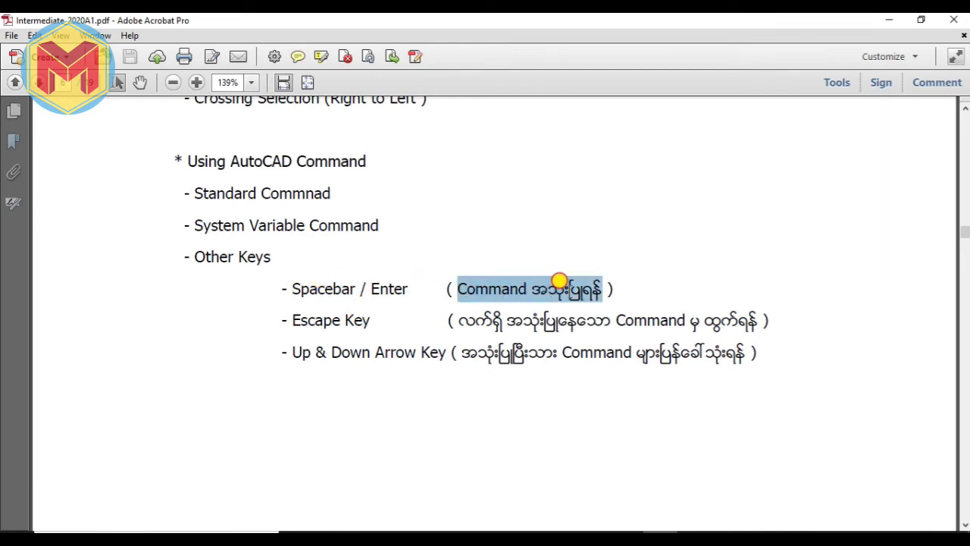
pyautogui.click(612, 350)
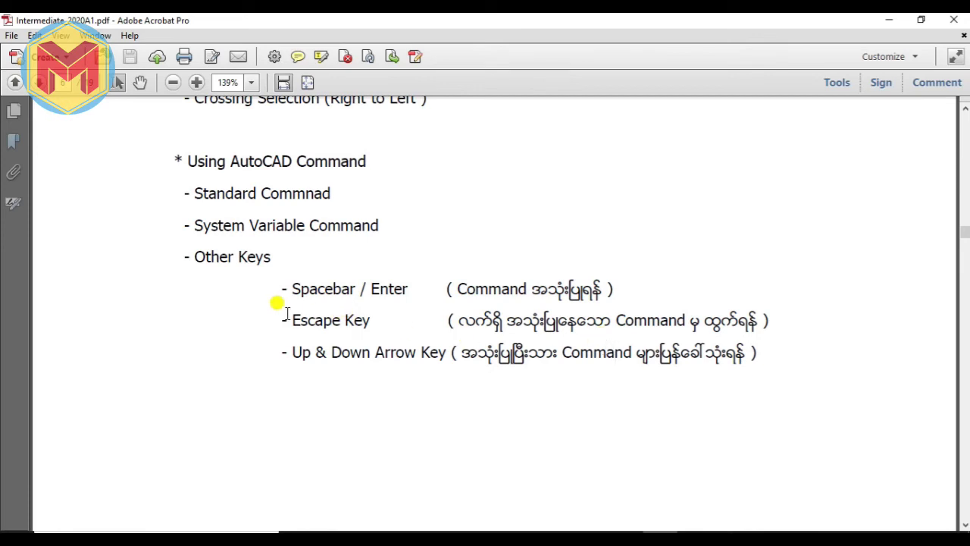
# Highlight the Escape Key entry and its explanation in the notes.
pyautogui.moveTo(293, 318); pyautogui.dragTo(373, 324)
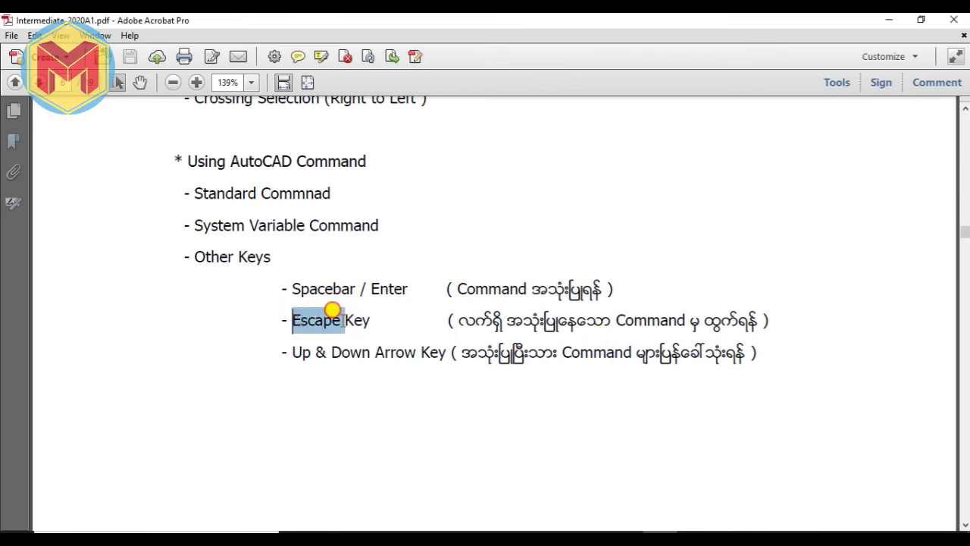
pyautogui.click(399, 327)
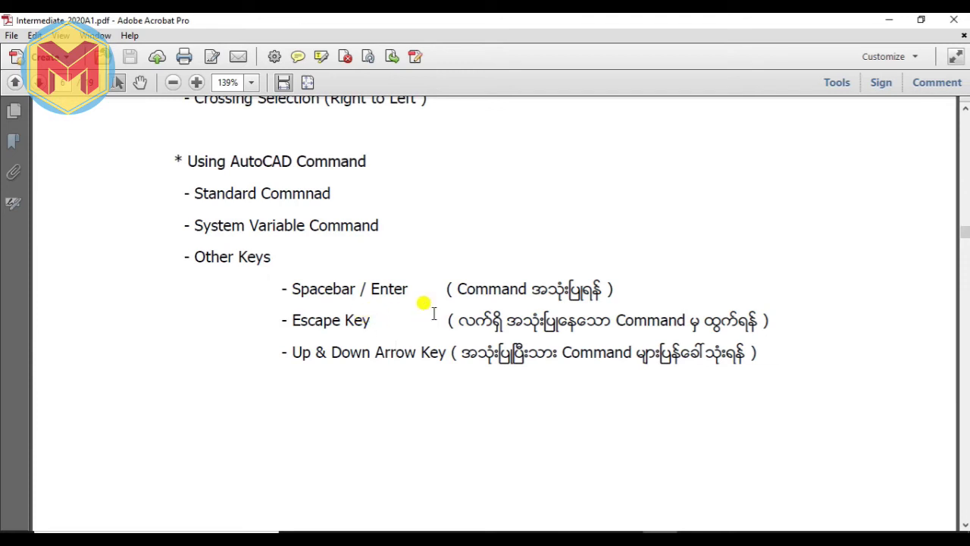
pyautogui.moveTo(458, 322)
pyautogui.mouseDown()
pyautogui.moveTo(582, 325)
pyautogui.moveTo(672, 311)
pyautogui.moveTo(743, 319)
pyautogui.mouseUp()
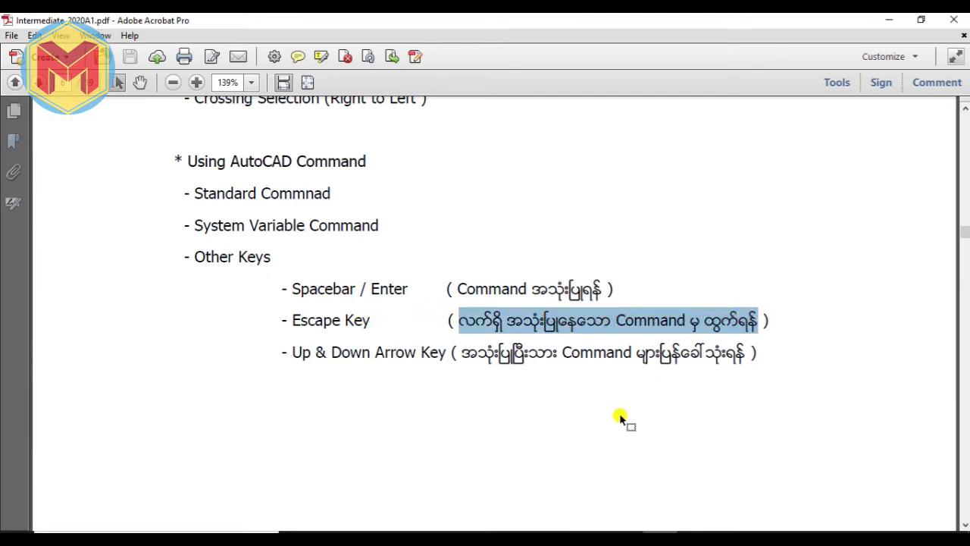
pyautogui.scroll(-2, 478, 310)
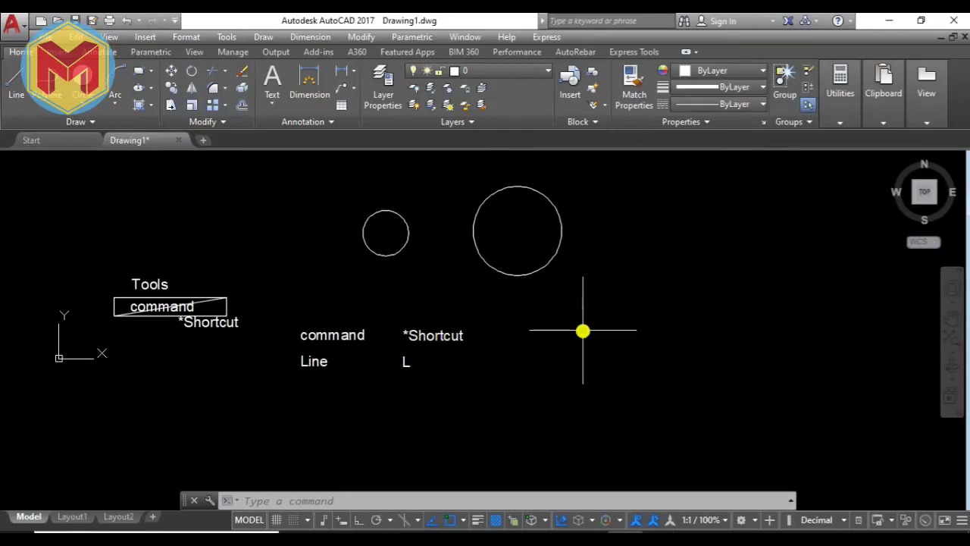
# Draw a 14-point zigzag chain of lines with L beside the circles, ending with Esc.
pyautogui.write('L')
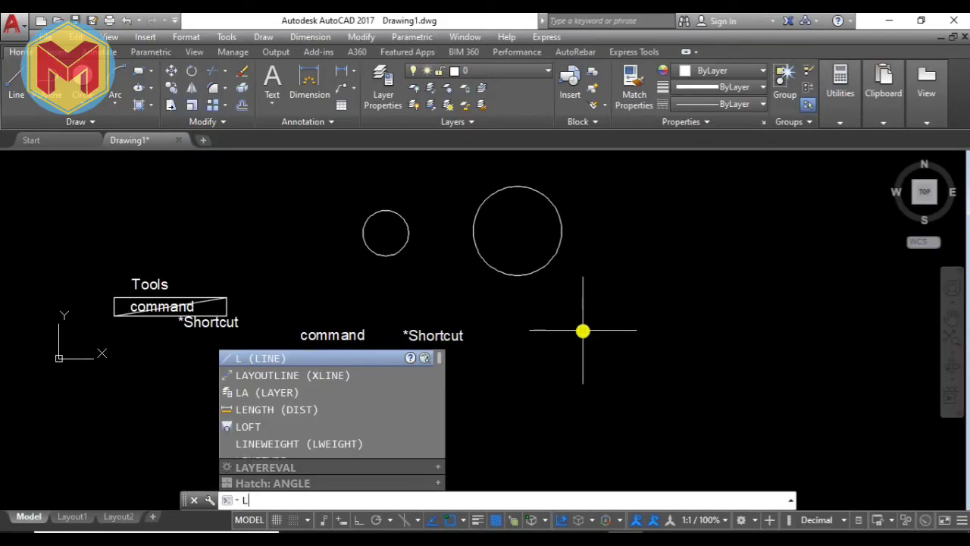
pyautogui.press('Return')
pyautogui.click(423, 342)
pyautogui.click(545, 374)
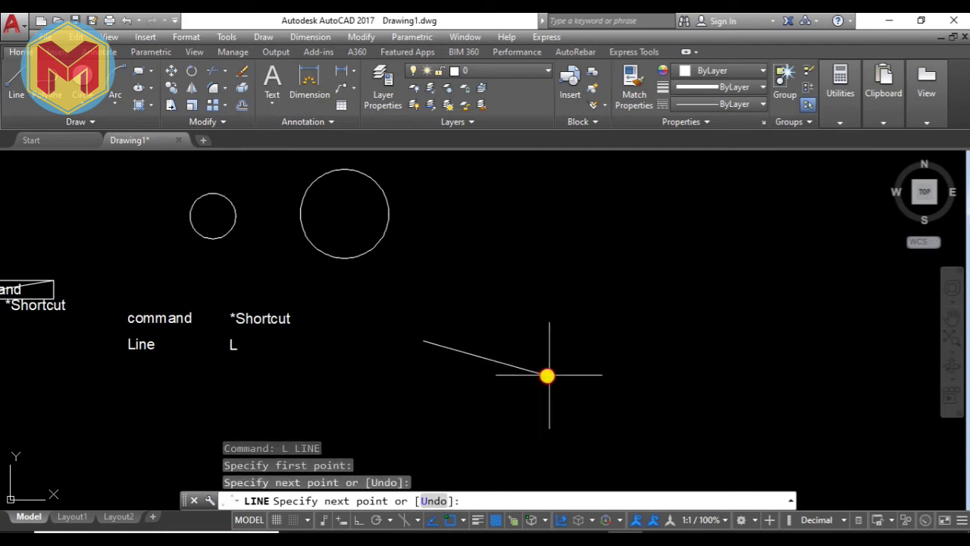
pyautogui.click(620, 266)
pyautogui.click(729, 321)
pyautogui.click(809, 321)
pyautogui.click(809, 226)
pyautogui.click(768, 191)
pyautogui.click(655, 210)
pyautogui.click(597, 232)
pyautogui.click(548, 191)
pyautogui.click(483, 243)
pyautogui.click(484, 290)
pyautogui.click(409, 290)
pyautogui.click(381, 374)
pyautogui.moveTo(553, 416); pyautogui.dragTo(531, 371, button='middle')
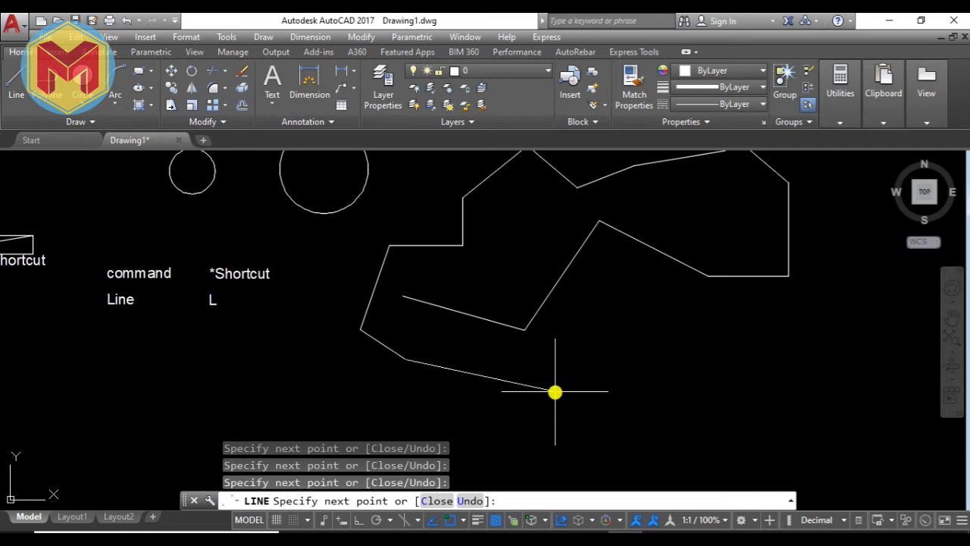
pyautogui.press('Escape')
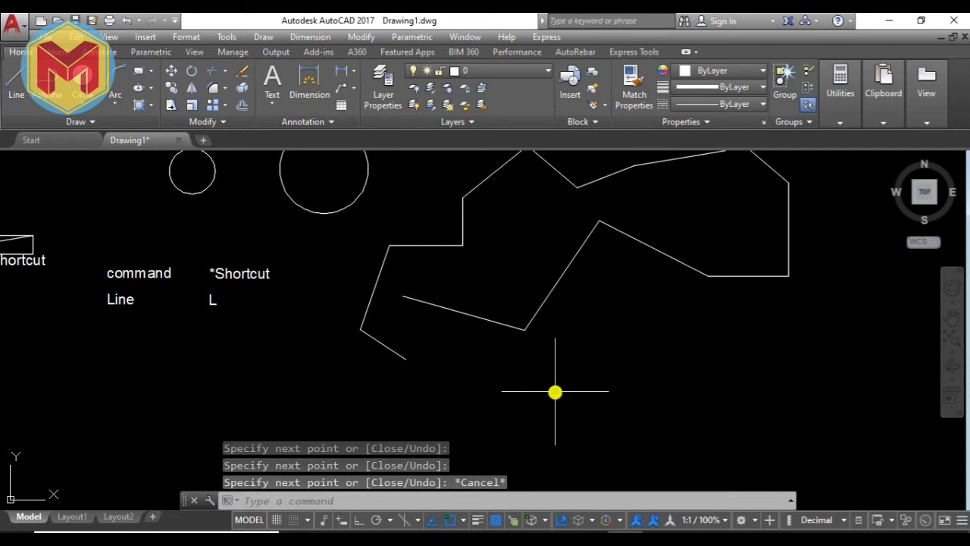
pyautogui.scroll(-2, 555, 392)
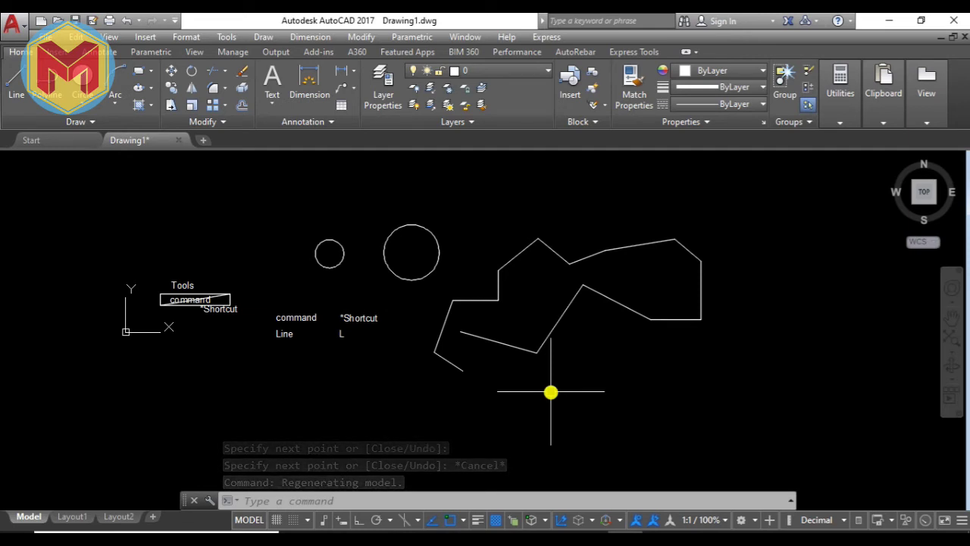
pyautogui.scroll(-2, 440, 391)
pyautogui.scroll(2, 646, 338)
# Draw a new circle, then pan the drawing to make room on the right.
pyautogui.write('c')
pyautogui.press('Return')
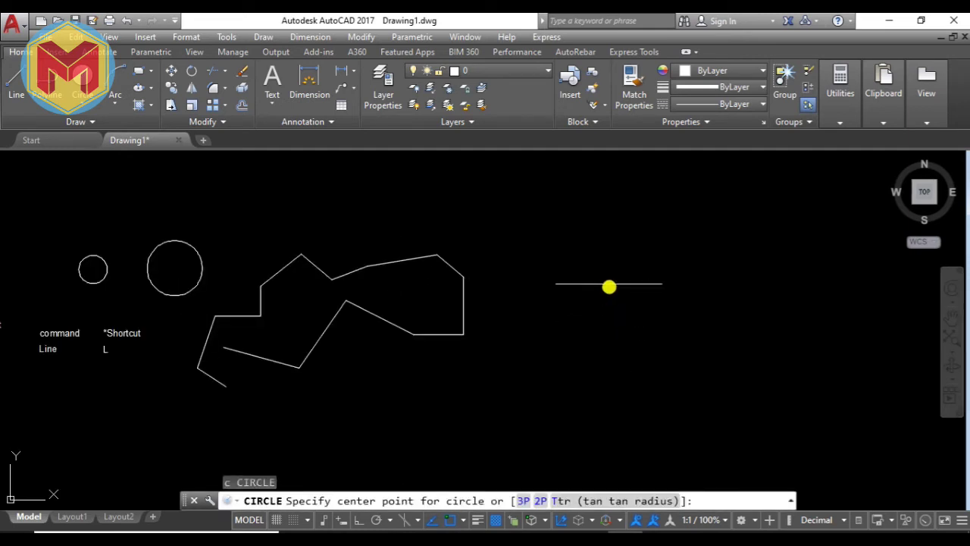
pyautogui.click(612, 274)
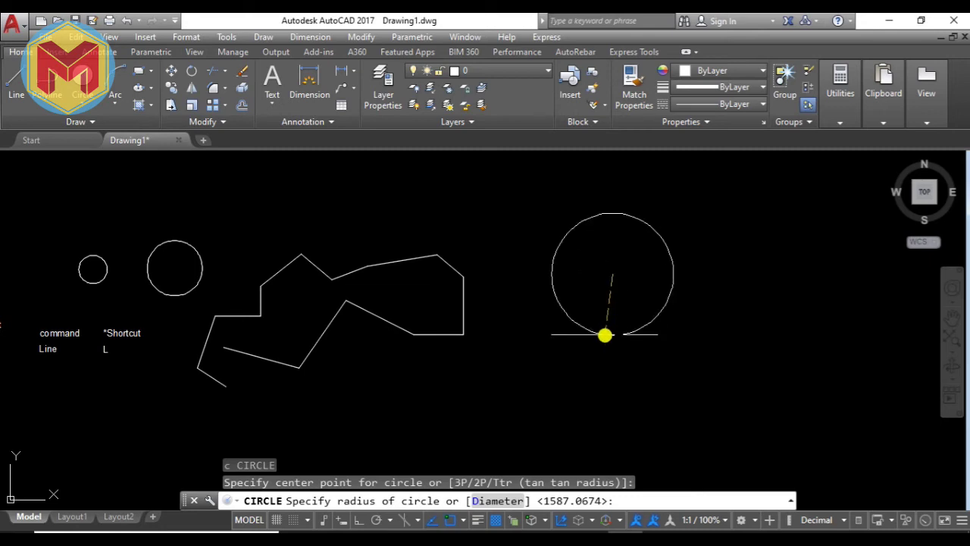
pyautogui.click(605, 336)
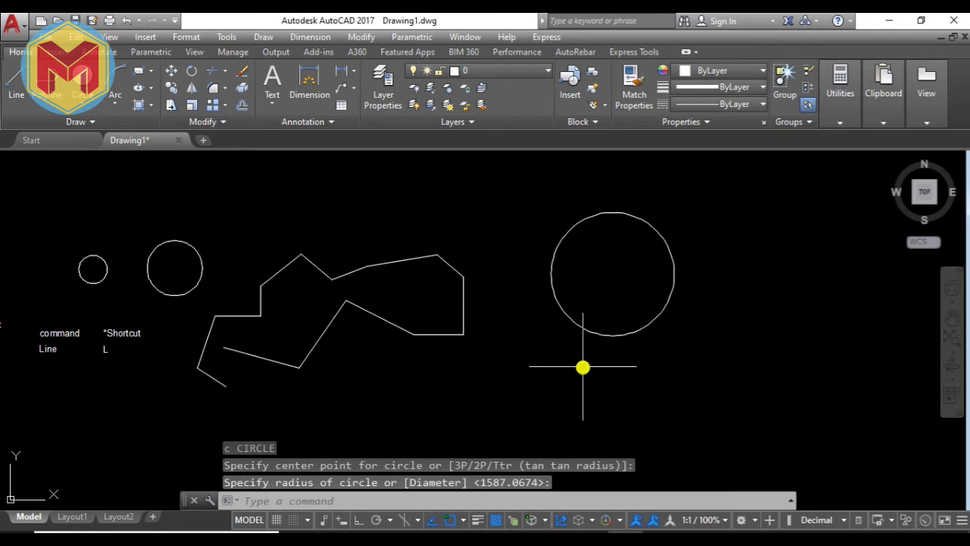
pyautogui.moveTo(582, 367); pyautogui.dragTo(530, 370, button='middle')
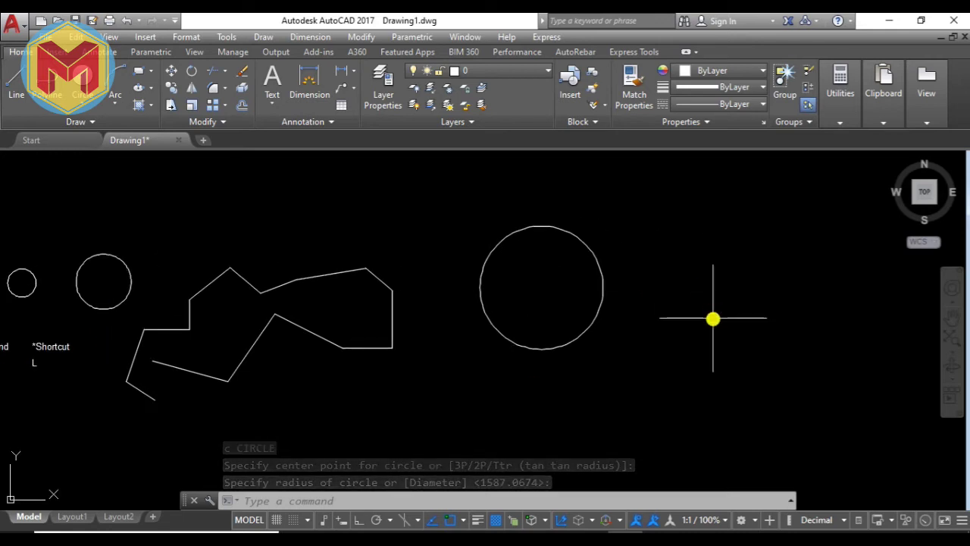
# Draw another circle further to the right.
pyautogui.write('c')
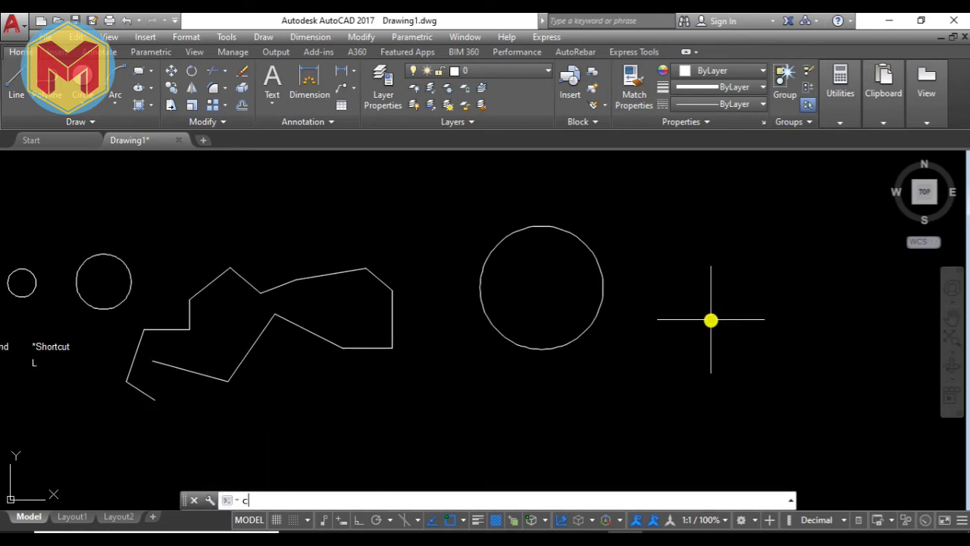
pyautogui.press('Return')
pyautogui.click(731, 293)
pyautogui.click(723, 345)
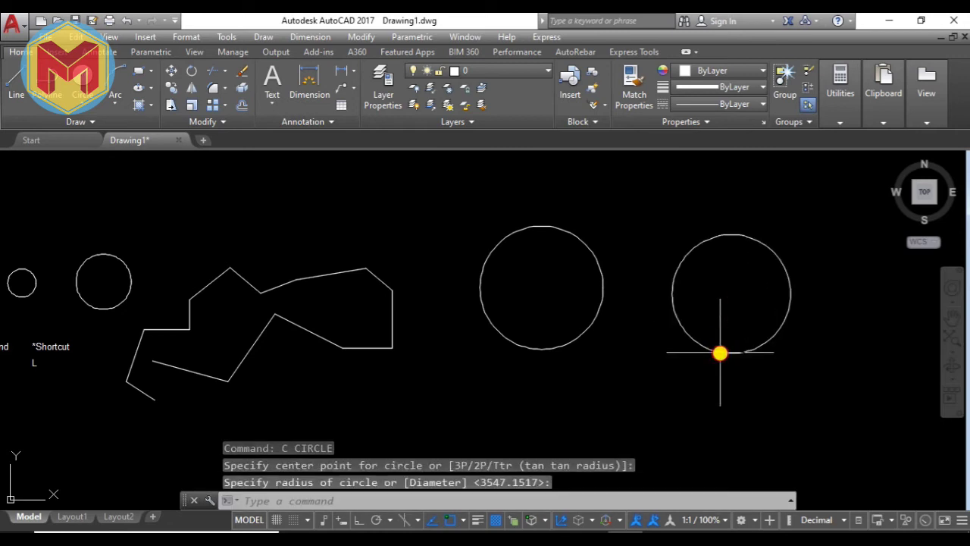
pyautogui.scroll(-1, 659, 387)
pyautogui.scroll(-1, 601, 328)
# Draw a 13-point jagged outline of connected lines with L, ending with Esc.
pyautogui.write('l')
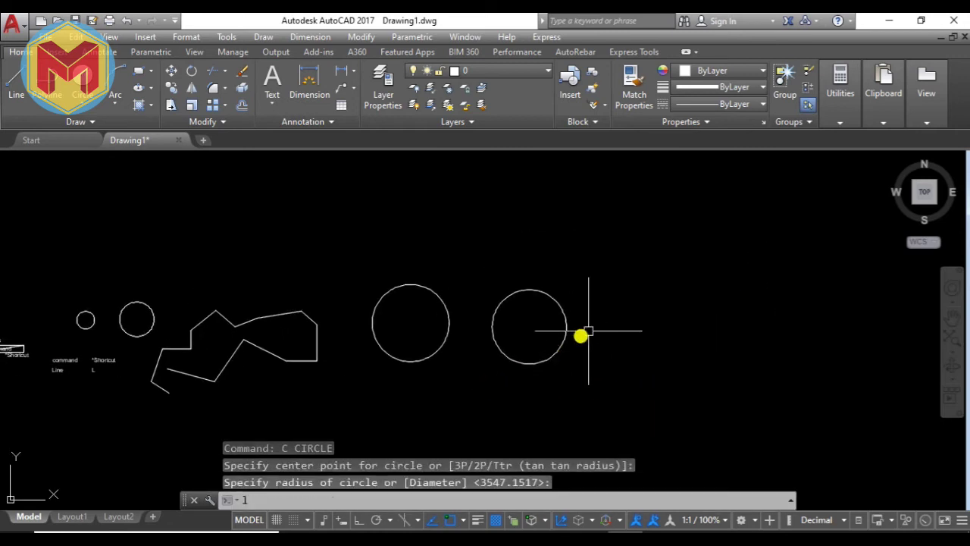
pyautogui.press('Return')
pyautogui.moveTo(581, 336); pyautogui.dragTo(396, 344, button='middle')
pyautogui.click(400, 411)
pyautogui.click(529, 269)
pyautogui.click(720, 307)
pyautogui.click(704, 397)
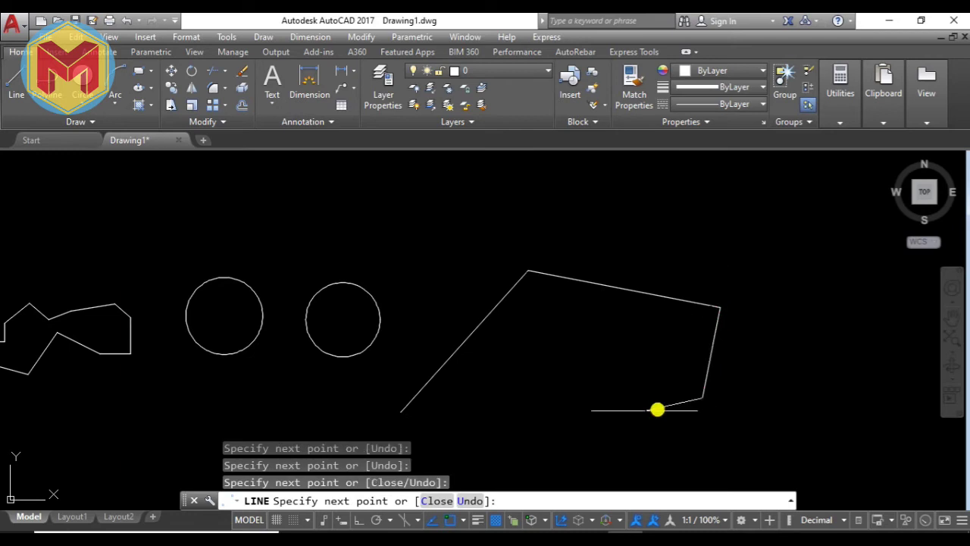
pyautogui.click(635, 412)
pyautogui.click(584, 370)
pyautogui.click(536, 388)
pyautogui.click(537, 416)
pyautogui.click(485, 394)
pyautogui.click(451, 394)
pyautogui.click(450, 415)
pyautogui.click(492, 446)
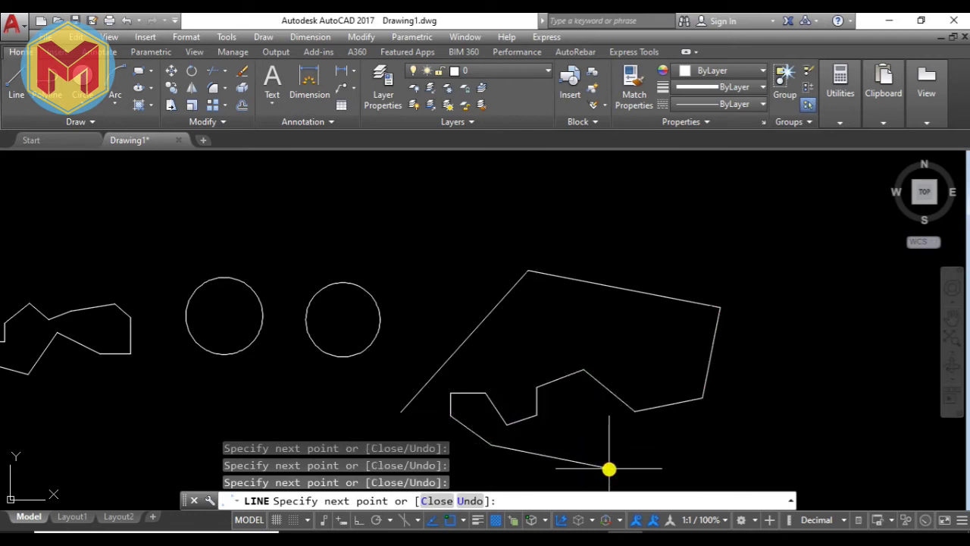
pyautogui.click(609, 468)
pyautogui.press('Escape')
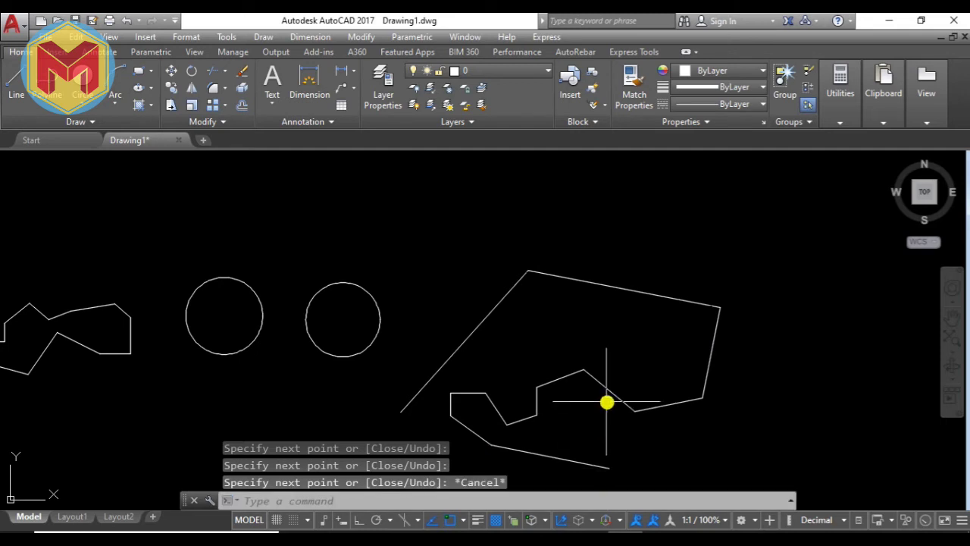
# Draw one more circle right of the shapes, then press Esc twice to idle.
pyautogui.scroll(-2, 561, 372)
pyautogui.write('c')
pyautogui.press('Return')
pyautogui.click(611, 286)
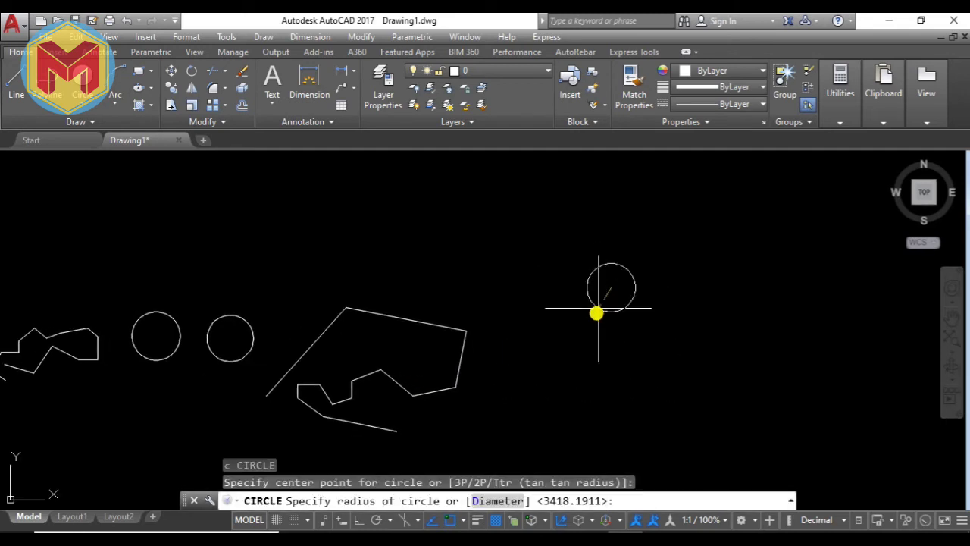
pyautogui.click(589, 331)
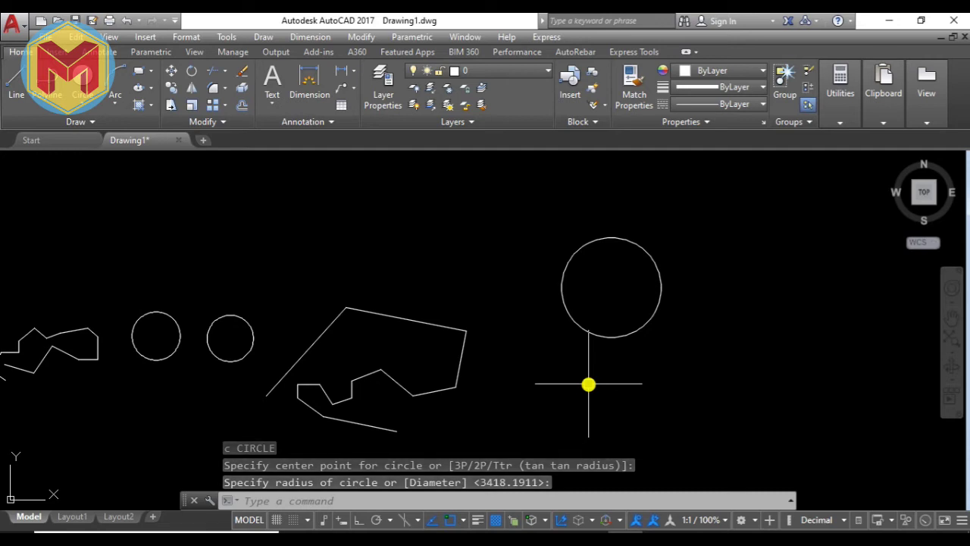
pyautogui.press('Escape')
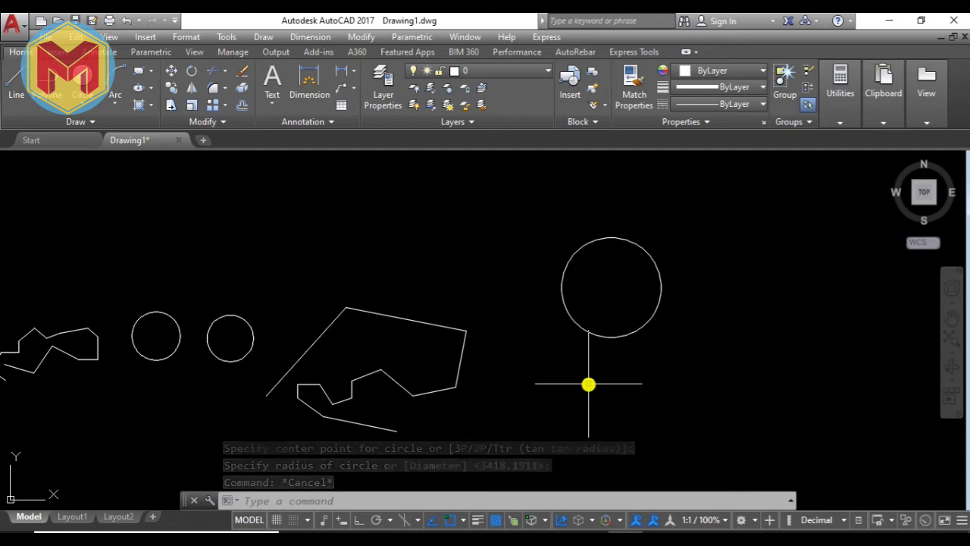
pyautogui.press('Escape')
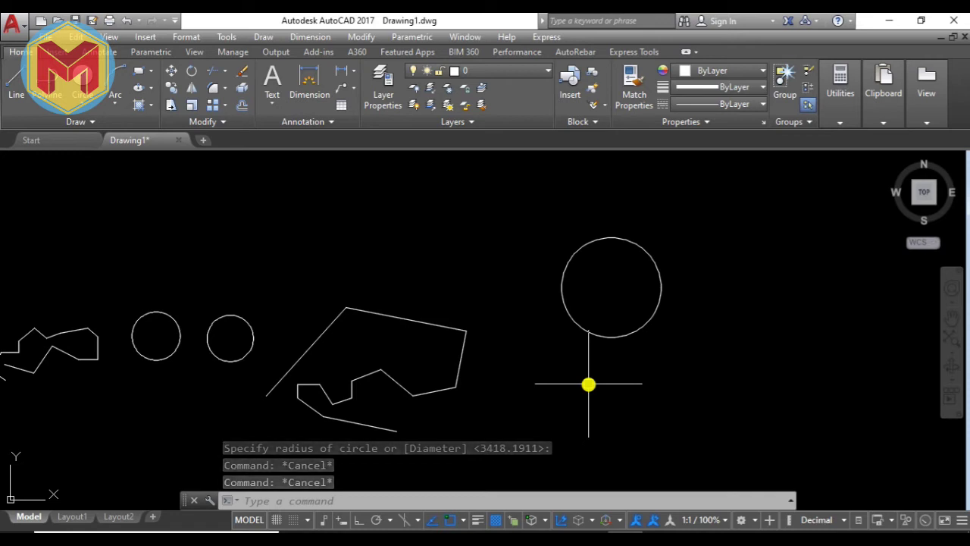
# Pan to reveal the drawing's left end, then highlight 'Other Keys' in the PDF.
pyautogui.moveTo(486, 378); pyautogui.dragTo(672, 346, button='middle')
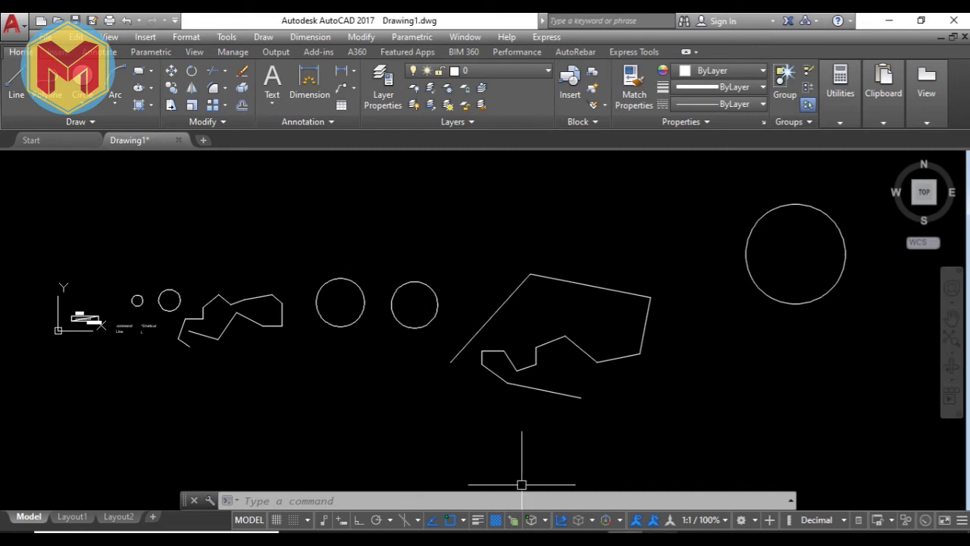
pyautogui.hotkey('alt', 'Tab')
pyautogui.moveTo(185, 256); pyautogui.dragTo(257, 257)
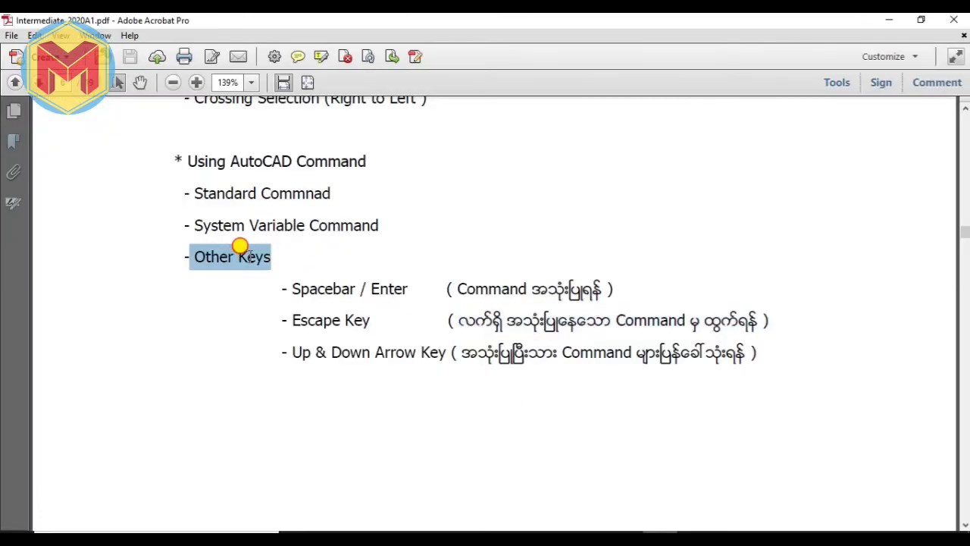
# Highlight the Up & Down Arrow Key explanation, then minimize the PDF to show the drawing.
pyautogui.click(302, 293)
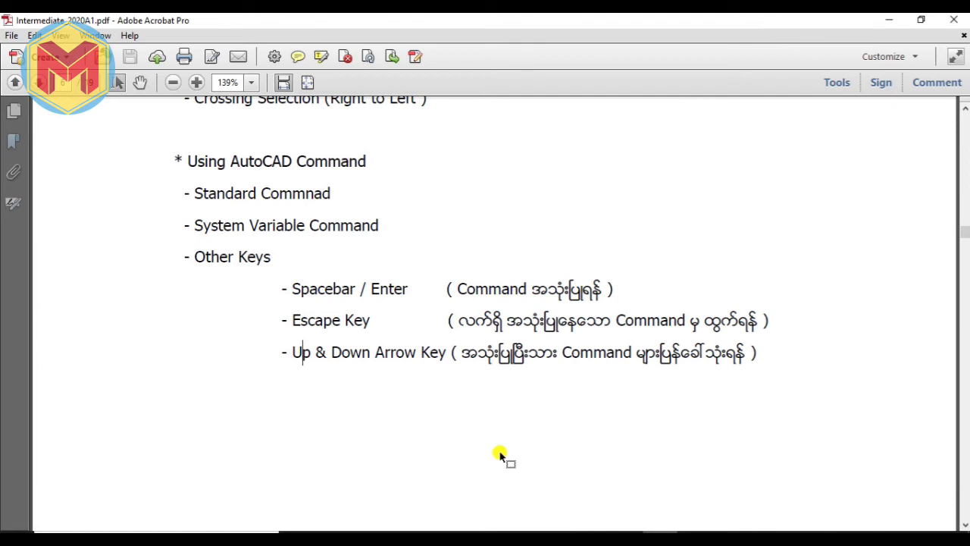
pyautogui.click(605, 530)
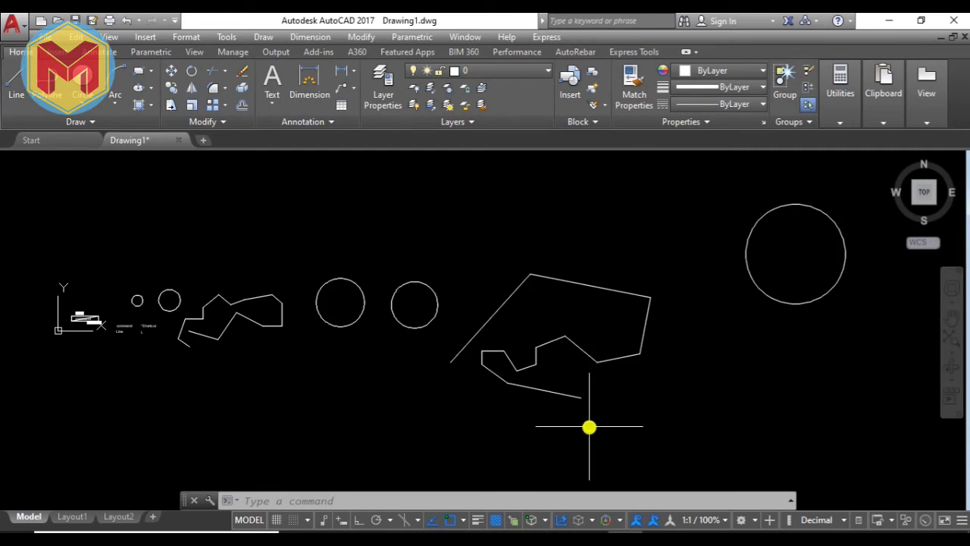
pyautogui.click(618, 529)
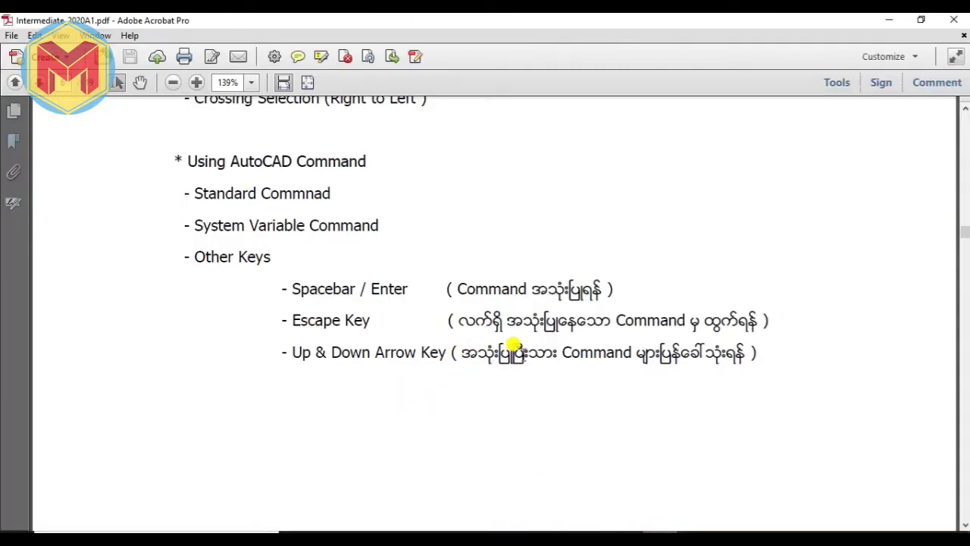
pyautogui.moveTo(459, 352); pyautogui.dragTo(746, 356)
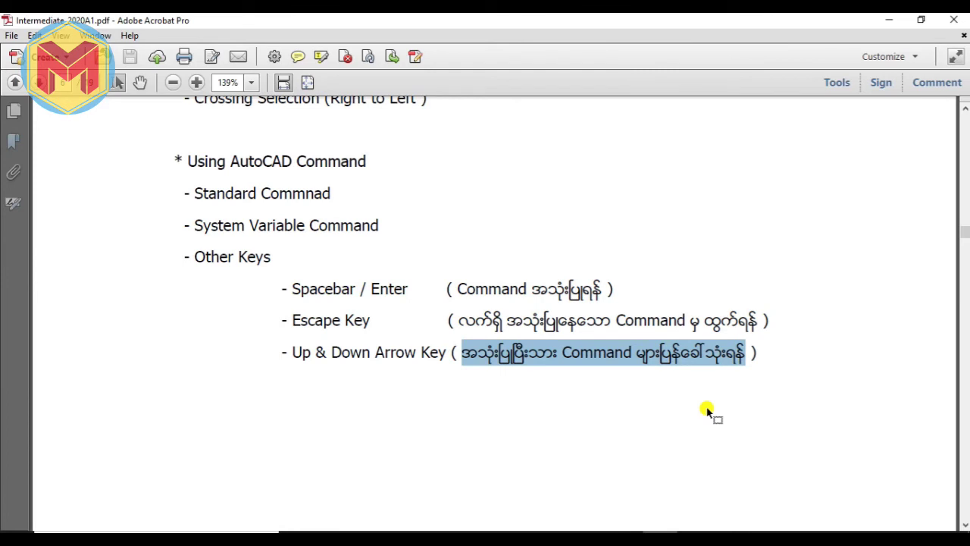
pyautogui.click(589, 356)
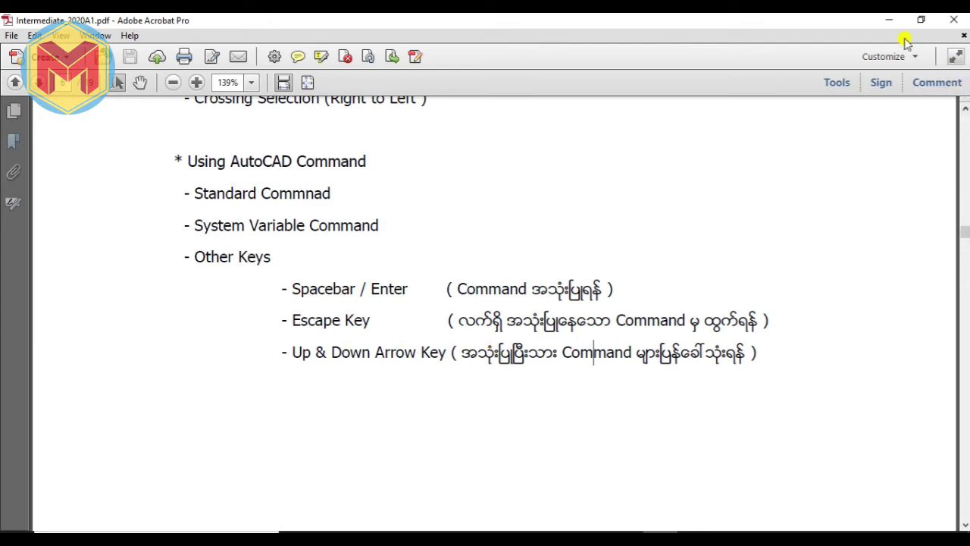
pyautogui.click(889, 19)
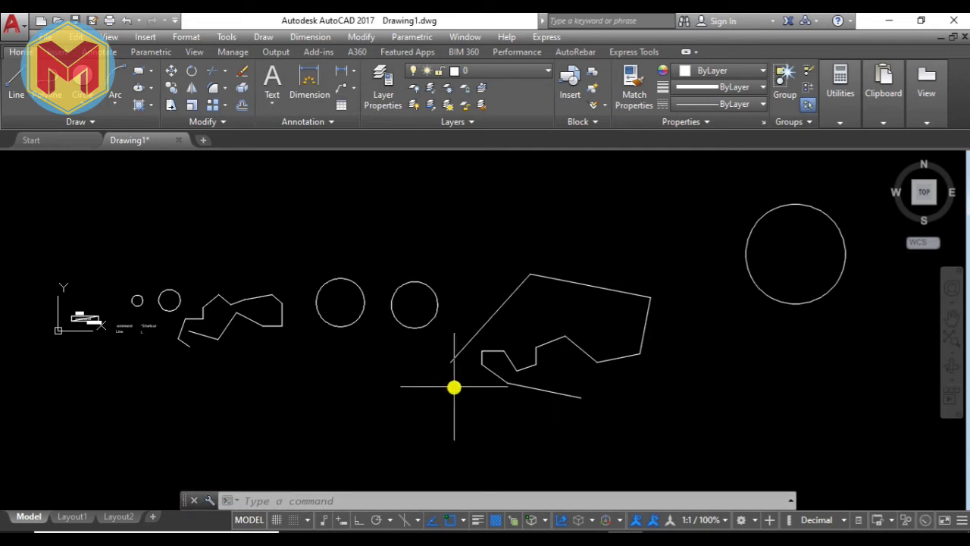
# Recall LINE and draw an open seven-point zigzag below the existing shapes.
pyautogui.write('CIRCLE')
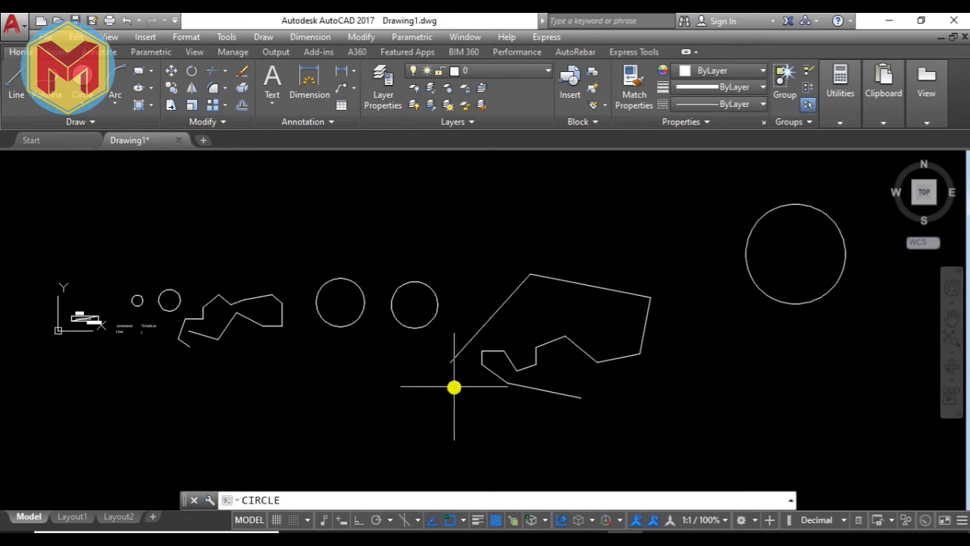
pyautogui.press('Up')
pyautogui.press('Up')
pyautogui.press('Up')
pyautogui.press('Up')
pyautogui.press('Up')
pyautogui.press('Up')
pyautogui.press('Up')
pyautogui.press('Up')
pyautogui.press('Up')
pyautogui.press('Up')
pyautogui.press('Up')
pyautogui.press('Up')
pyautogui.press('Up')
pyautogui.press('Up')
pyautogui.press('Up')
pyautogui.press('Up')
pyautogui.press('Up')
pyautogui.press('Up')
pyautogui.press('Up')
pyautogui.press('Return')
pyautogui.click(369, 439)
pyautogui.click(434, 458)
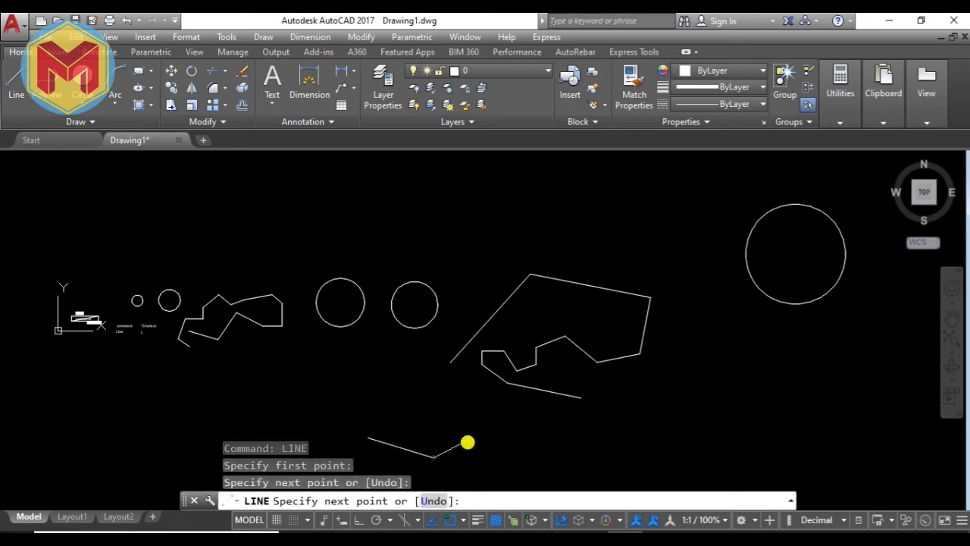
pyautogui.click(479, 427)
pyautogui.click(430, 395)
pyautogui.click(380, 381)
pyautogui.click(321, 405)
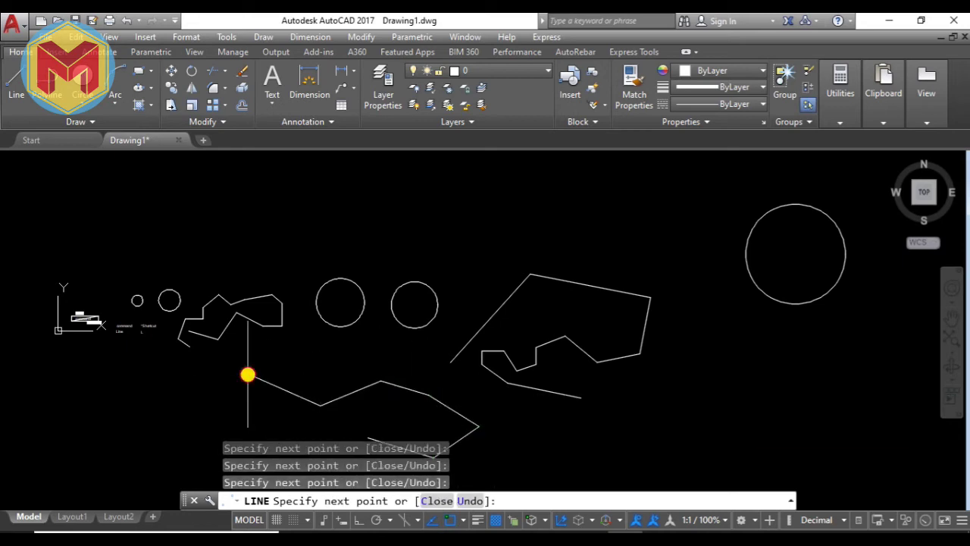
pyautogui.click(248, 374)
pyautogui.press('Escape')
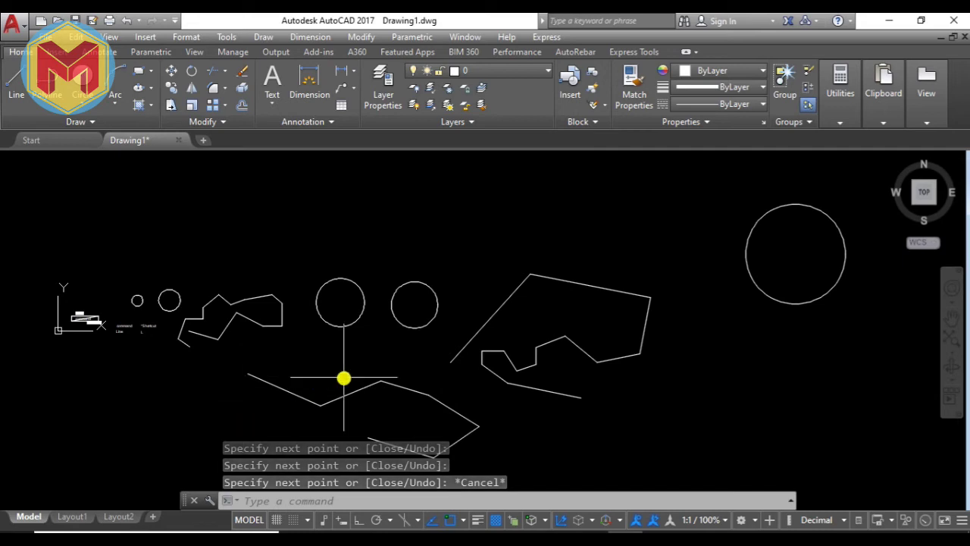
# Zoom out over the drawing and use the canvas right-click menu.
pyautogui.scroll(-2, 342, 379)
pyautogui.click(801, 523)
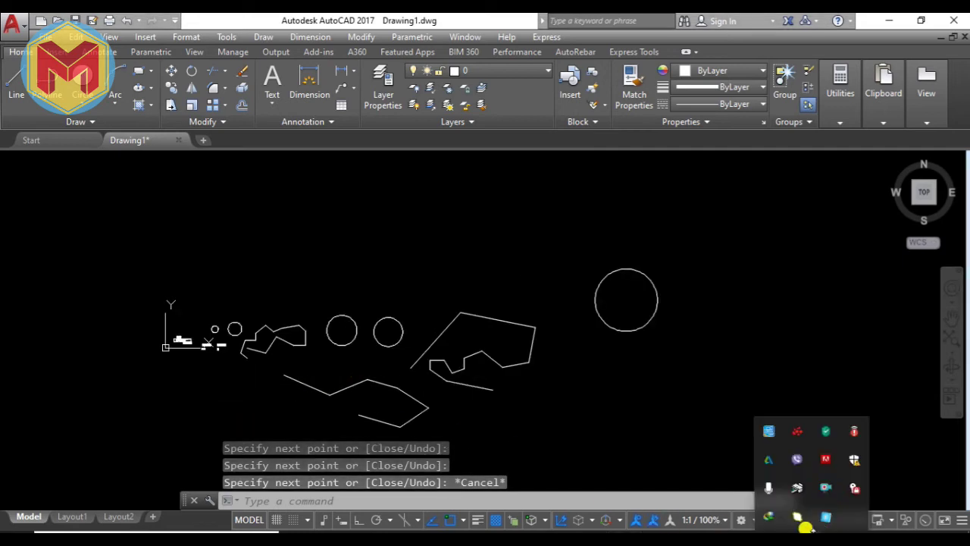
pyautogui.rightClick(826, 487)
pyautogui.click(688, 347)
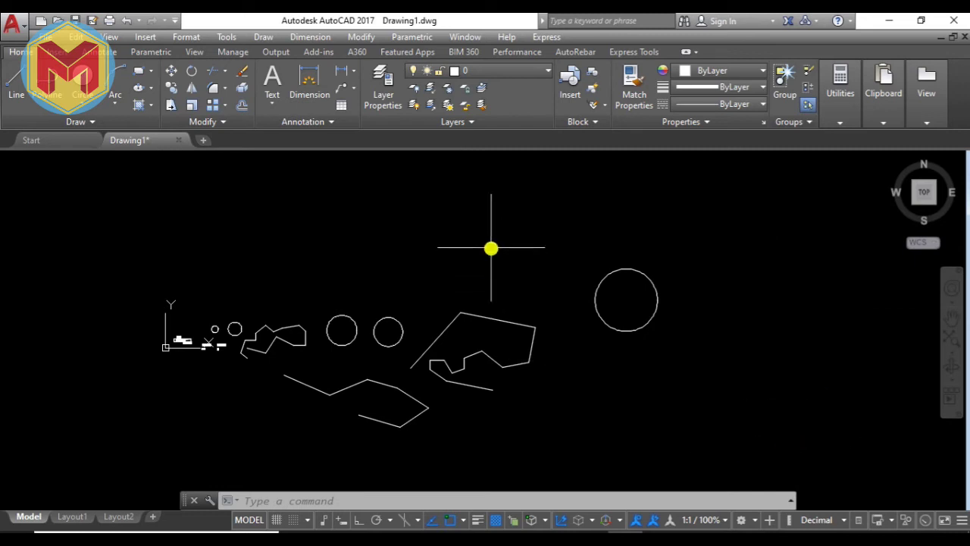
# Reuse CIRCLE from Recent Input to add a circle above and left of the right-hand circle.
pyautogui.rightClick(492, 248)
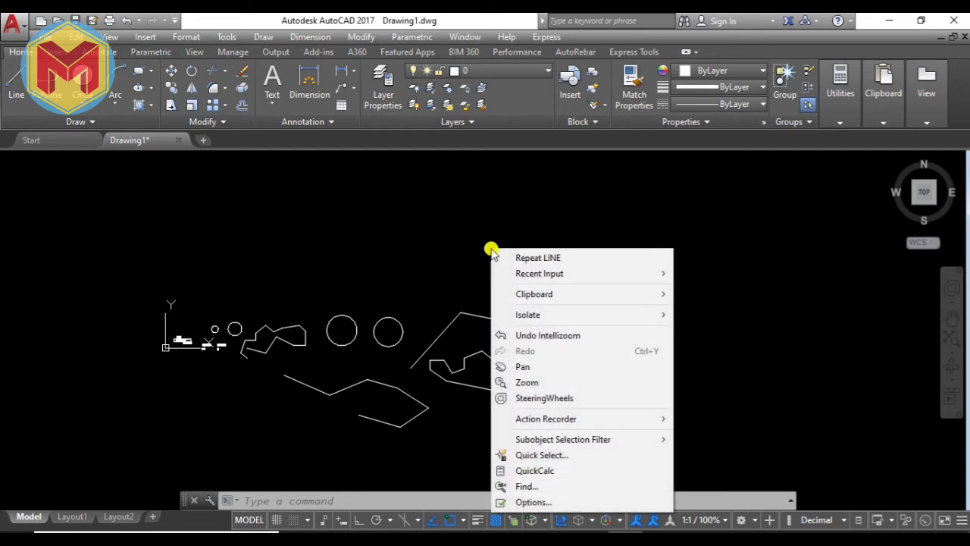
pyautogui.moveTo(539, 273)
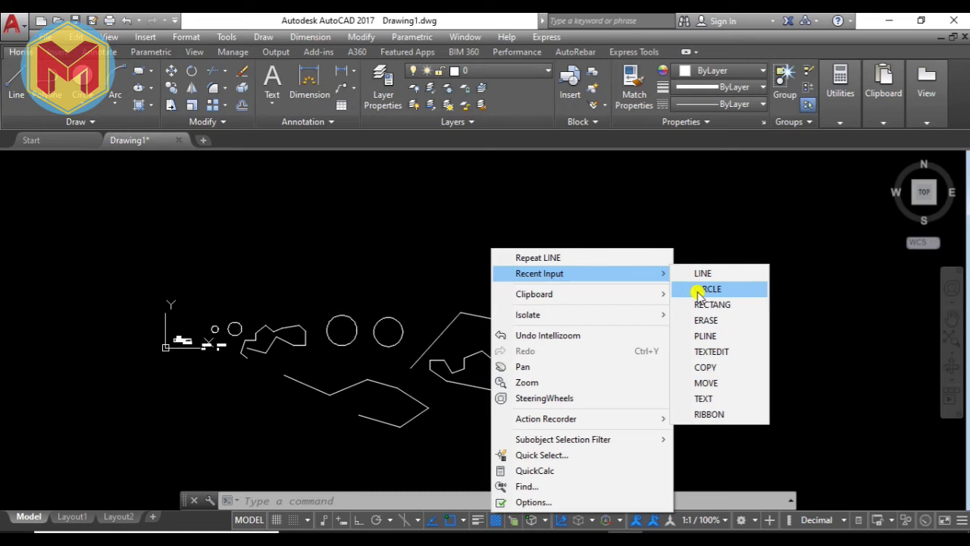
pyautogui.click(699, 292)
pyautogui.click(539, 260)
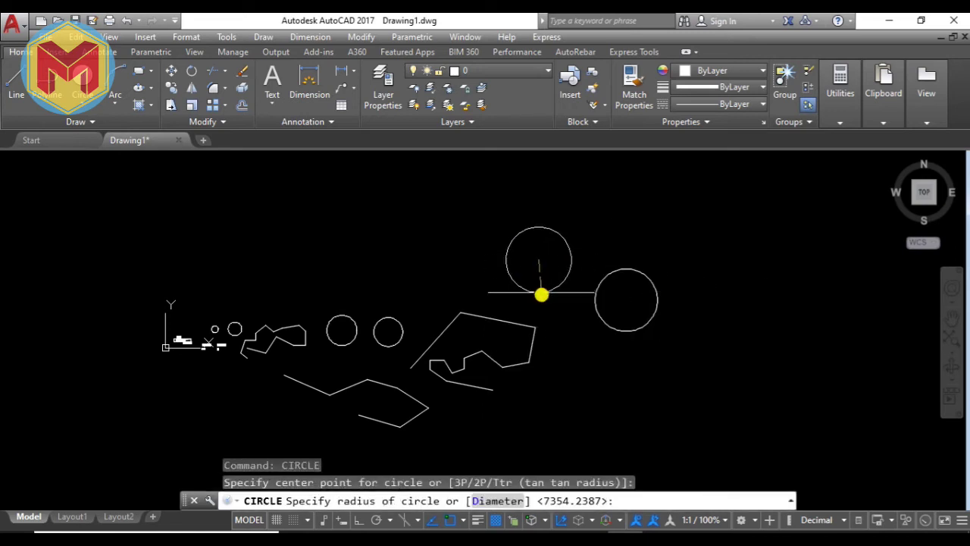
pyautogui.click(540, 298)
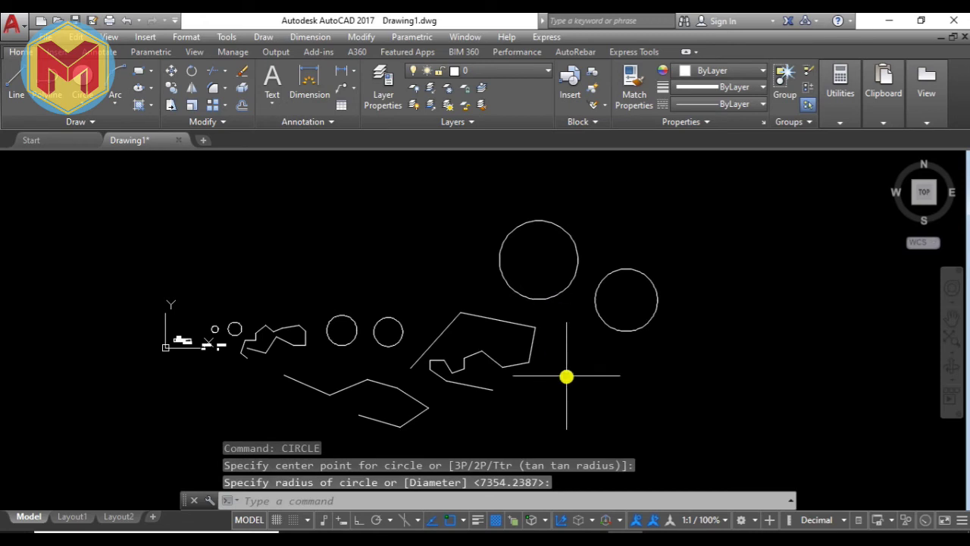
# Highlight the Other Keys notes: Spacebar / Enter, Escape Key and Up & Down Arrow Key.
pyautogui.hotkey('alt', 'Tab')
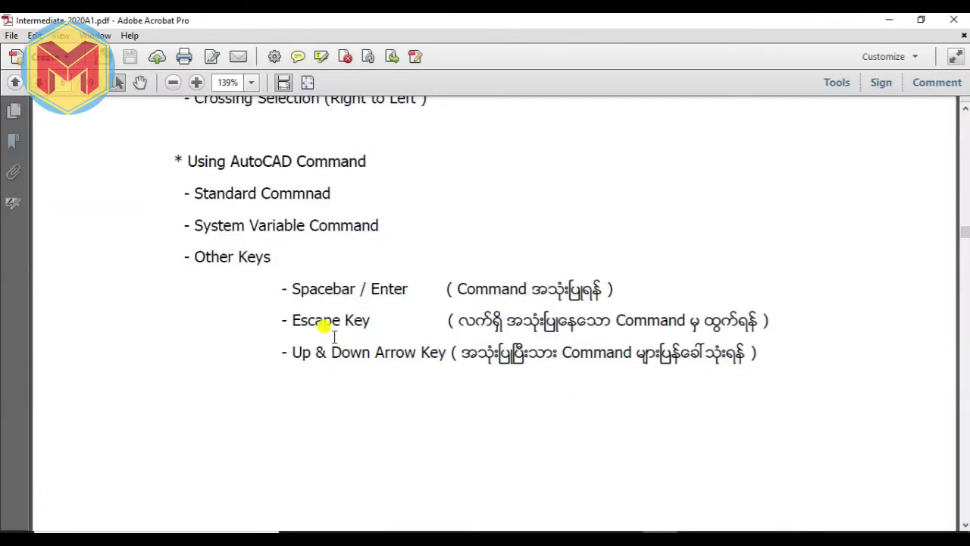
pyautogui.moveTo(189, 256); pyautogui.dragTo(270, 258)
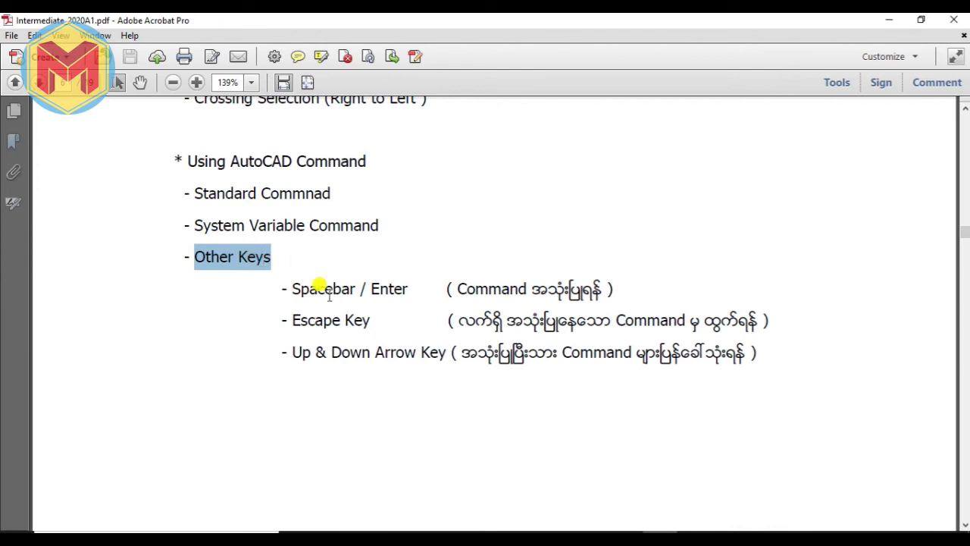
pyautogui.moveTo(291, 288); pyautogui.dragTo(409, 289)
pyautogui.moveTo(293, 320); pyautogui.dragTo(370, 320)
pyautogui.click(371, 352)
pyautogui.moveTo(284, 352); pyautogui.dragTo(449, 351)
pyautogui.click(470, 426)
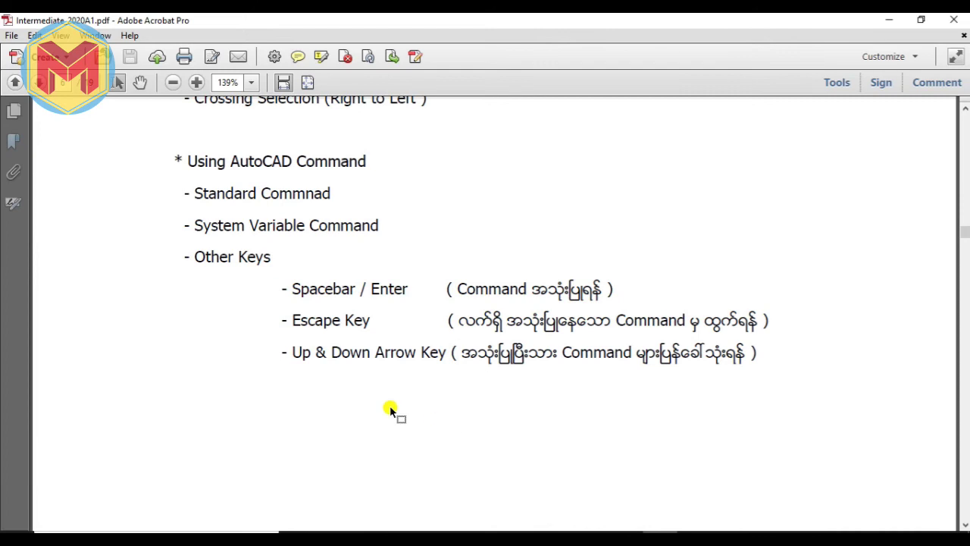
# Highlight the Standard Commnad line and its command notes, then return to AutoCAD.
pyautogui.click(190, 189)
pyautogui.moveTo(196, 193); pyautogui.dragTo(331, 193)
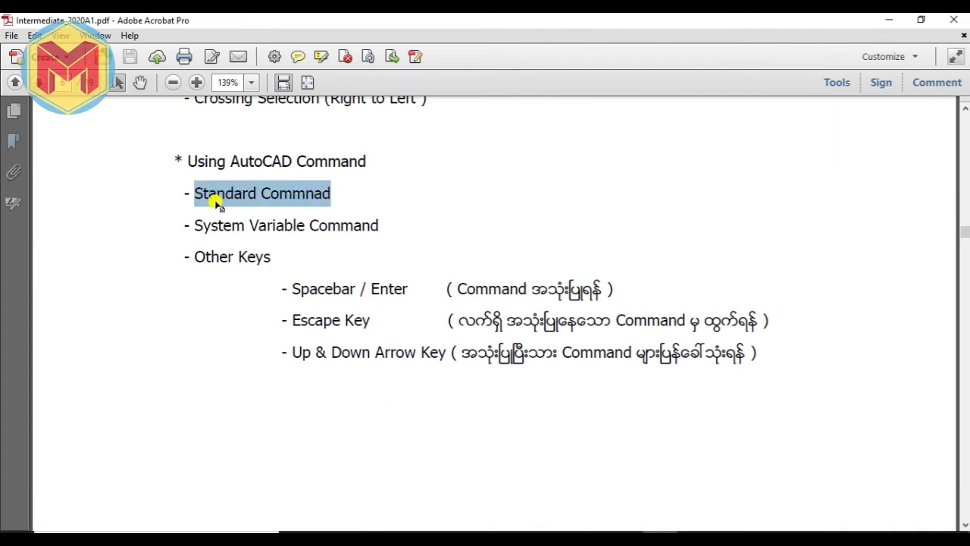
pyautogui.moveTo(195, 225); pyautogui.dragTo(394, 223)
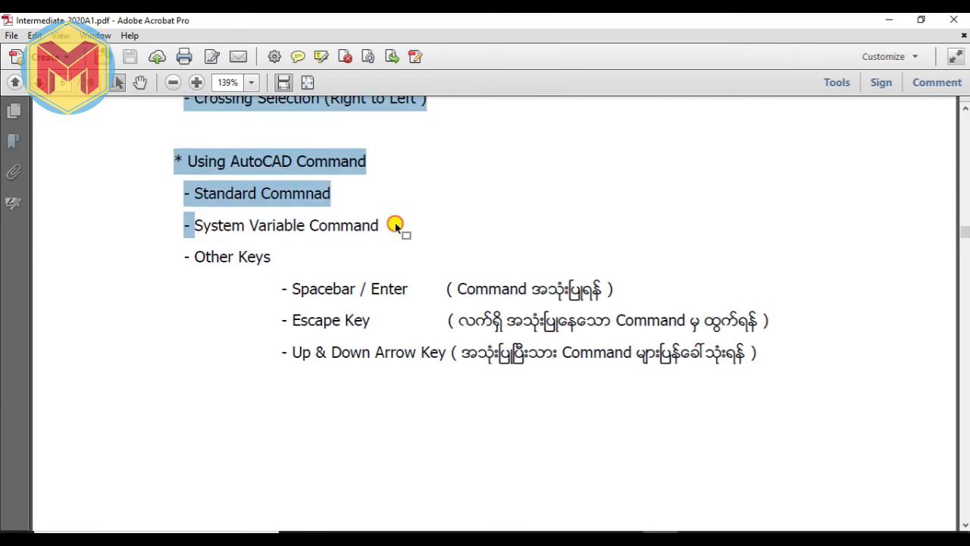
pyautogui.click(375, 225)
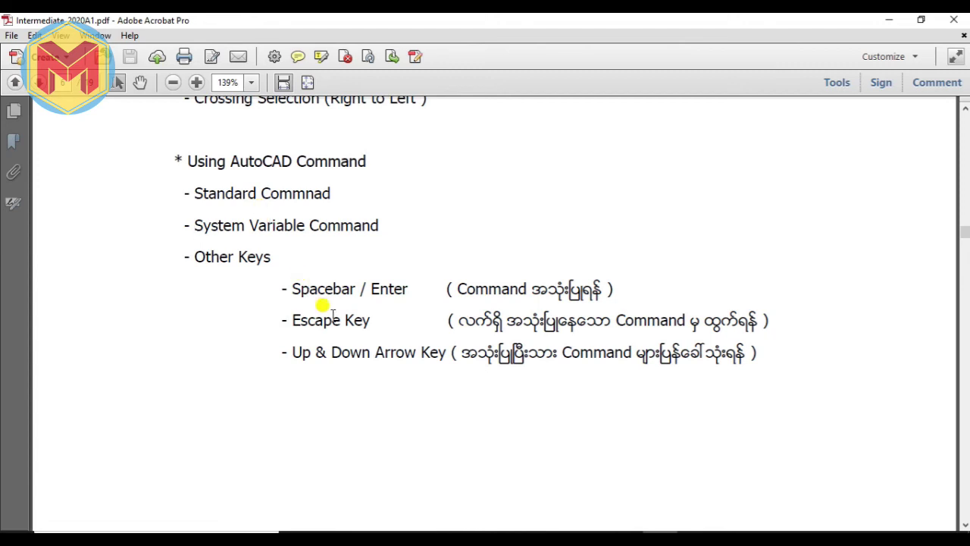
pyautogui.click(626, 538)
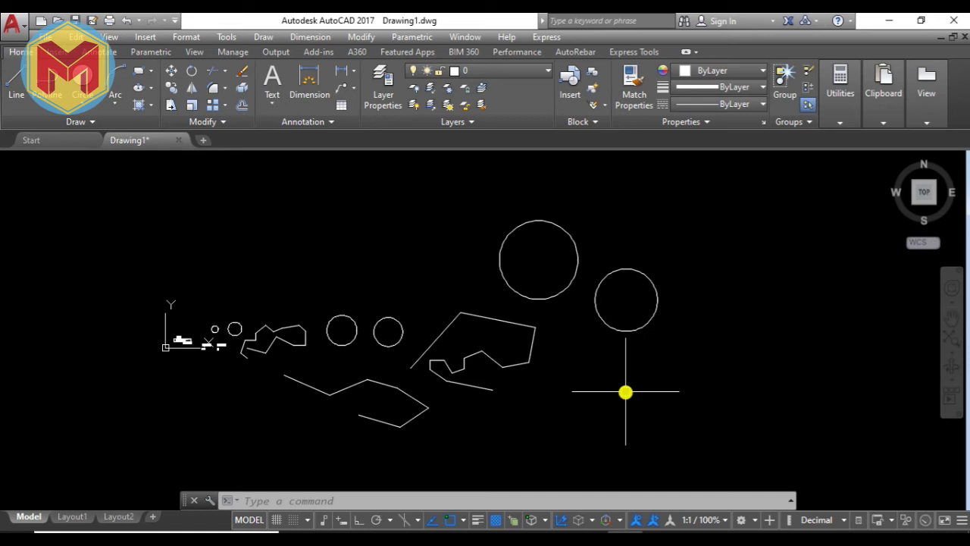
# Pan the drawing left to clear space on the right and start typing a command.
pyautogui.moveTo(639, 388); pyautogui.dragTo(578, 338, button='middle')
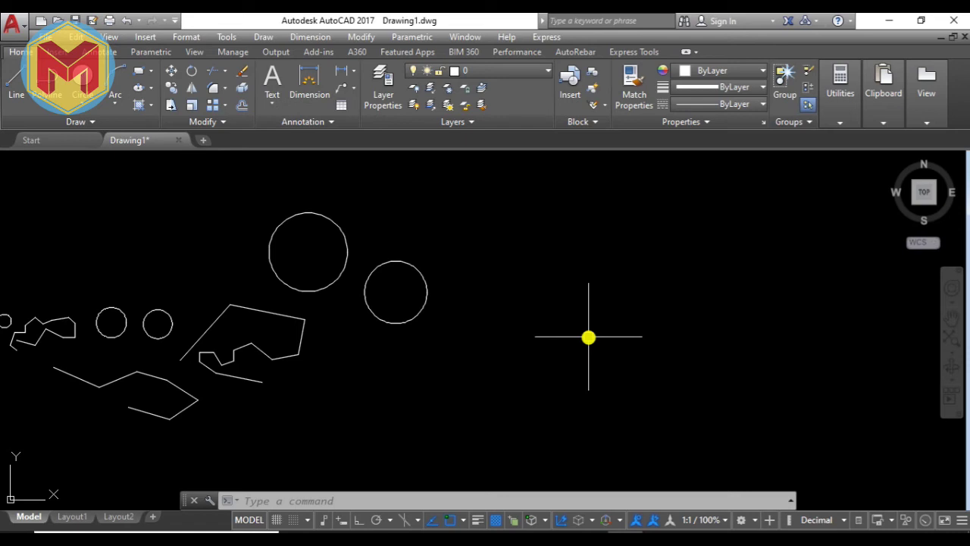
pyautogui.write('tarti')
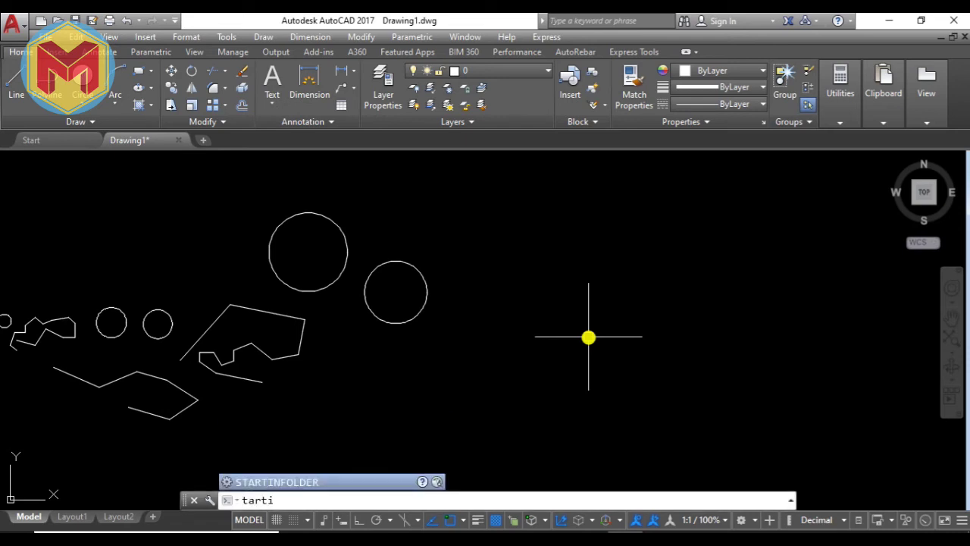
pyautogui.press('BackSpace')
pyautogui.write('up')
pyautogui.press('BackSpace')
pyautogui.press('BackSpace')
pyautogui.press('BackSpace')
pyautogui.press('BackSpace')
pyautogui.press('BackSpace')
pyautogui.press('BackSpace')
pyautogui.write('starru')
pyautogui.press('BackSpace')
pyautogui.write('t')
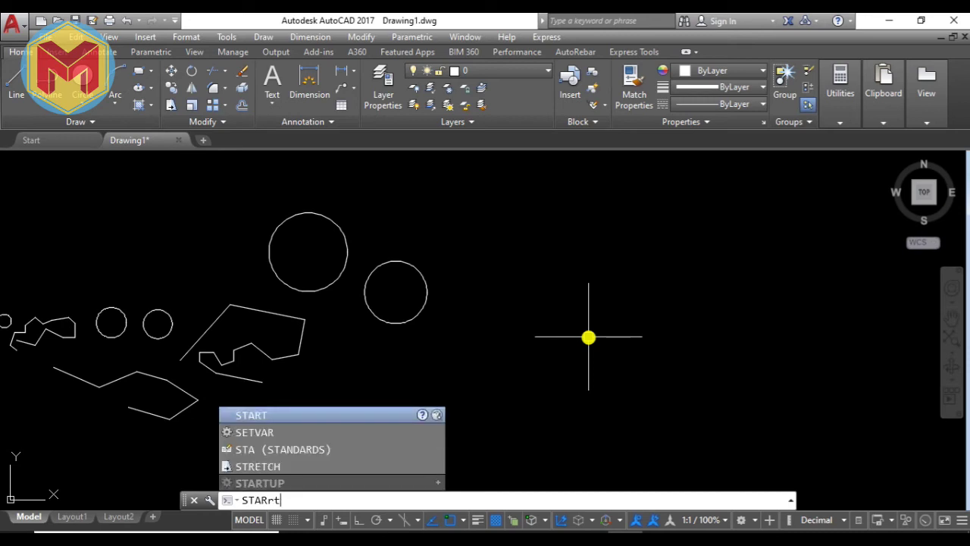
pyautogui.write('up')
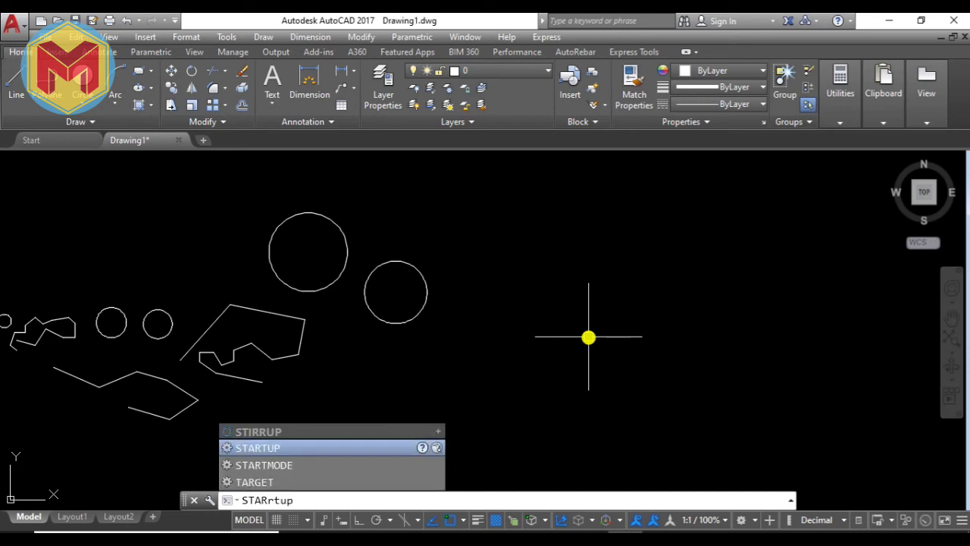
pyautogui.press('Return')
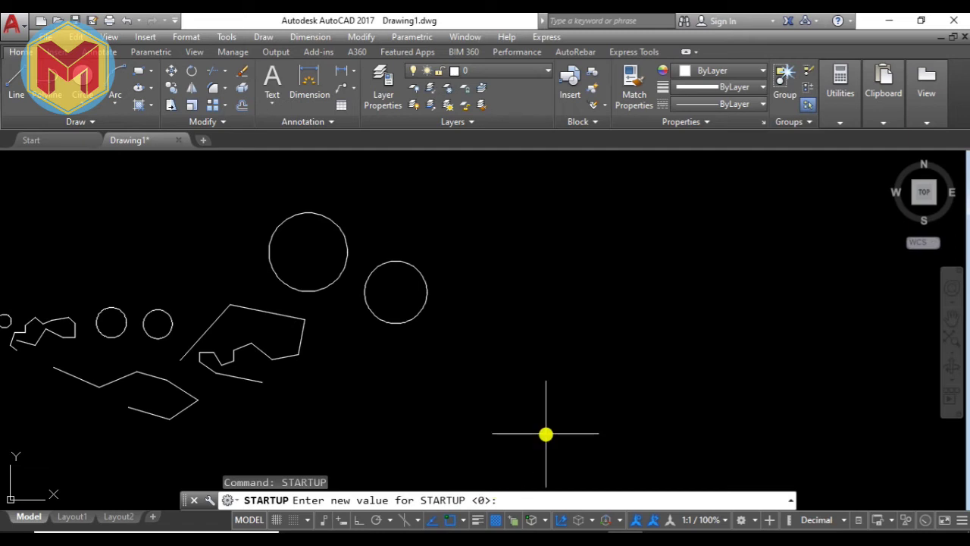
pyautogui.press('Escape')
pyautogui.press('Escape')
pyautogui.click(567, 395)
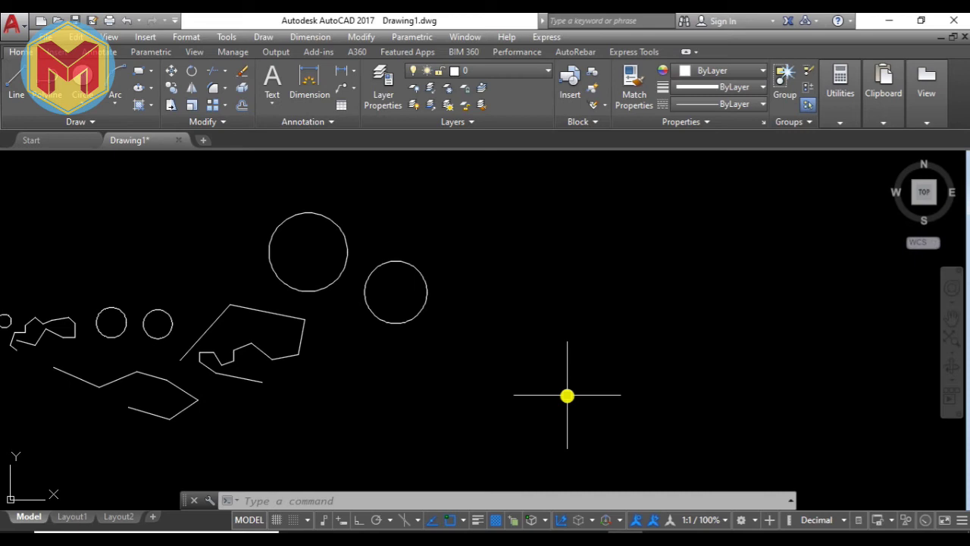
# Highlight the 'Using AutoCAD Command' heading in the notes, then return to AutoCAD.
pyautogui.click(659, 539)
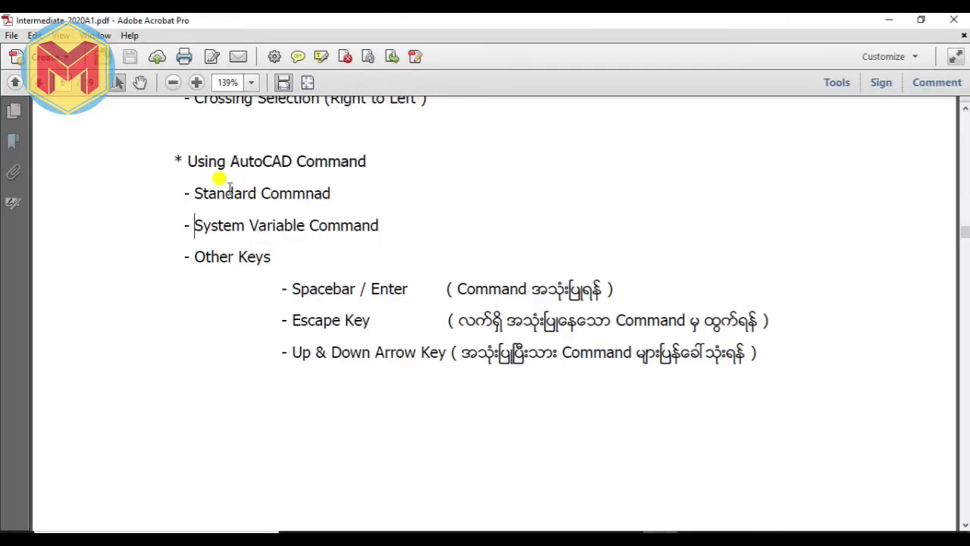
pyautogui.moveTo(186, 160); pyautogui.dragTo(367, 163)
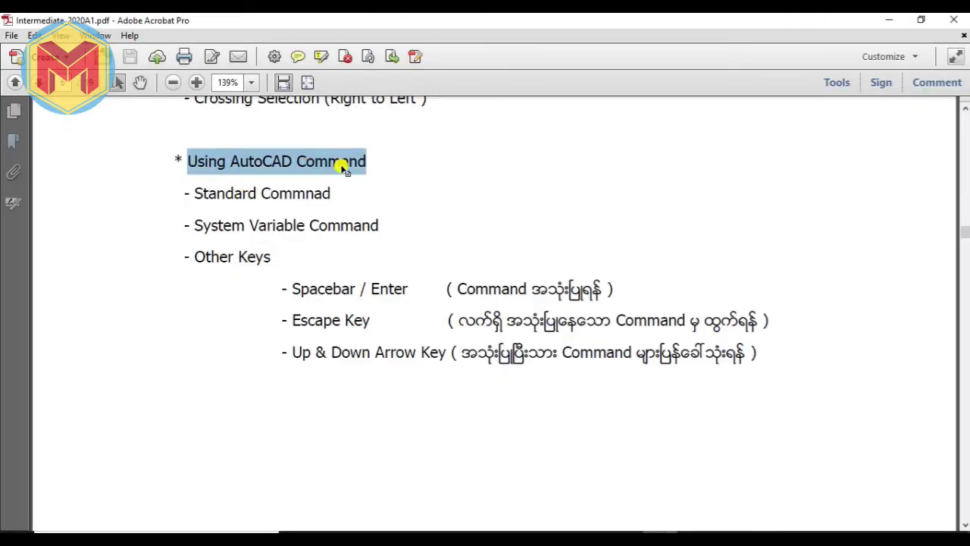
pyautogui.click(400, 185)
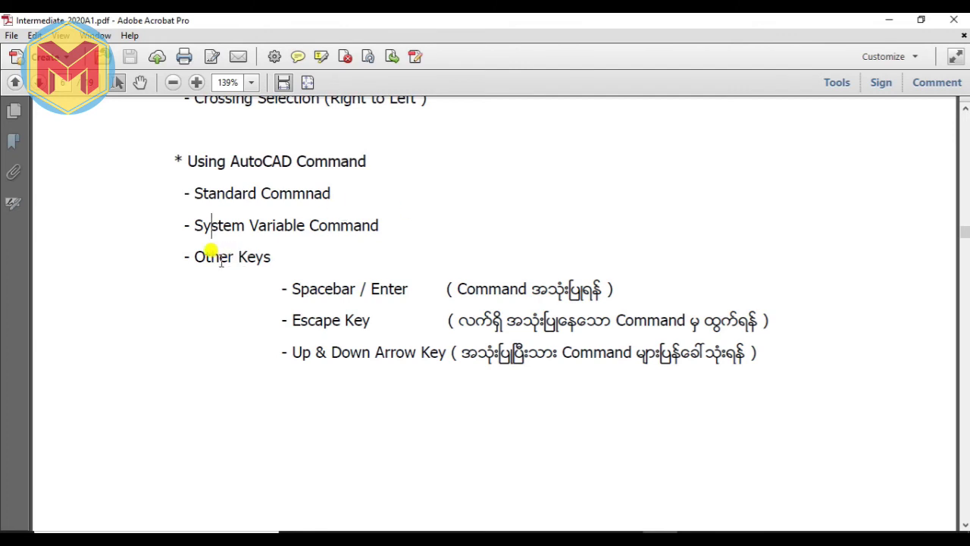
pyautogui.moveTo(188, 160); pyautogui.dragTo(369, 161)
pyautogui.press('Right')
pyautogui.click(620, 531)
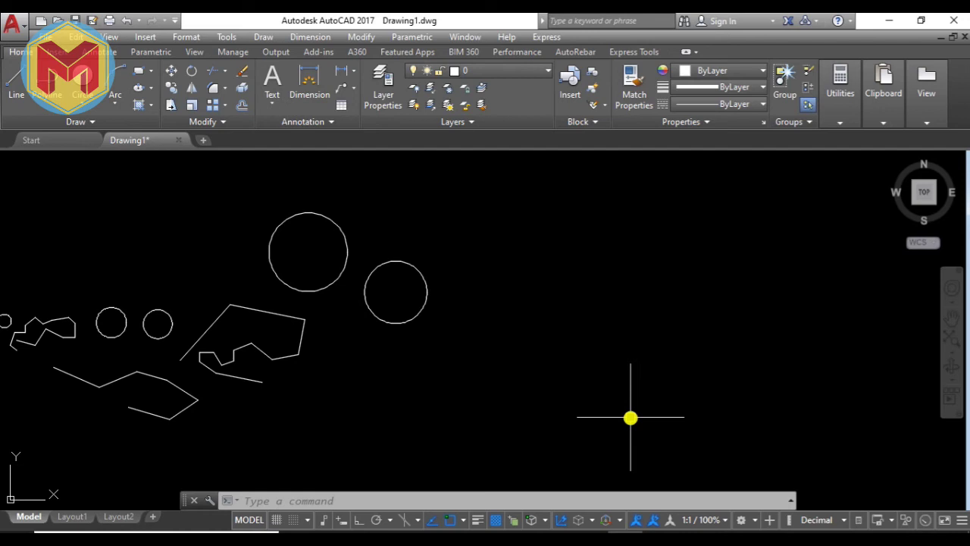
# Erase all sketched circles and lines using three window selections.
pyautogui.scroll(-3, 611, 288)
pyautogui.click(621, 270)
pyautogui.click(308, 404)
pyautogui.press('Delete')
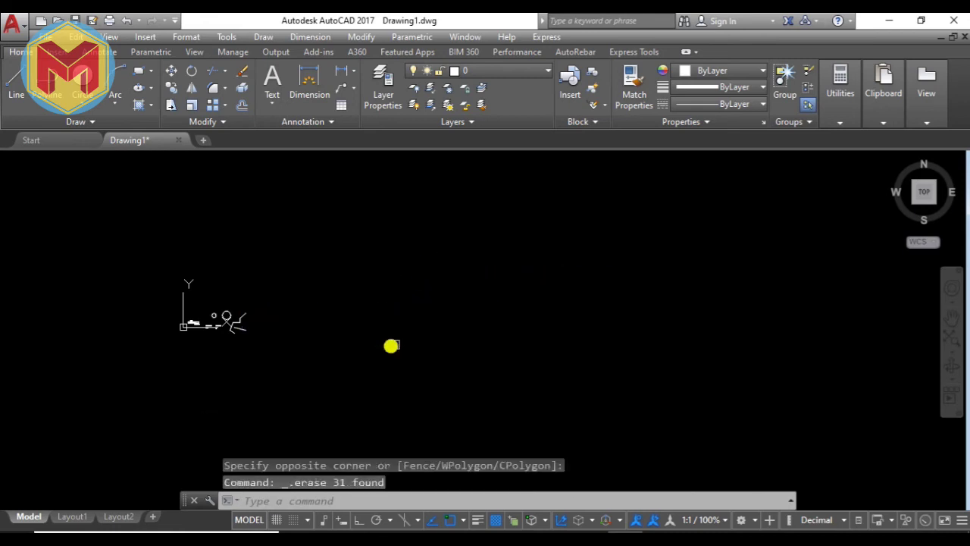
pyautogui.scroll(5, 258, 326)
pyautogui.click(296, 223)
pyautogui.click(195, 275)
pyautogui.press('Delete')
pyautogui.scroll(2, 160, 251)
pyautogui.click(161, 242)
pyautogui.click(111, 247)
pyautogui.press('Delete')
# COPY the 'command' and '*Shortcut' labels down one row.
pyautogui.moveTo(149, 270); pyautogui.dragTo(422, 227, button='middle')
pyautogui.scroll(4, 271, 275)
pyautogui.scroll(2, 270, 275)
pyautogui.scroll(-2, 271, 275)
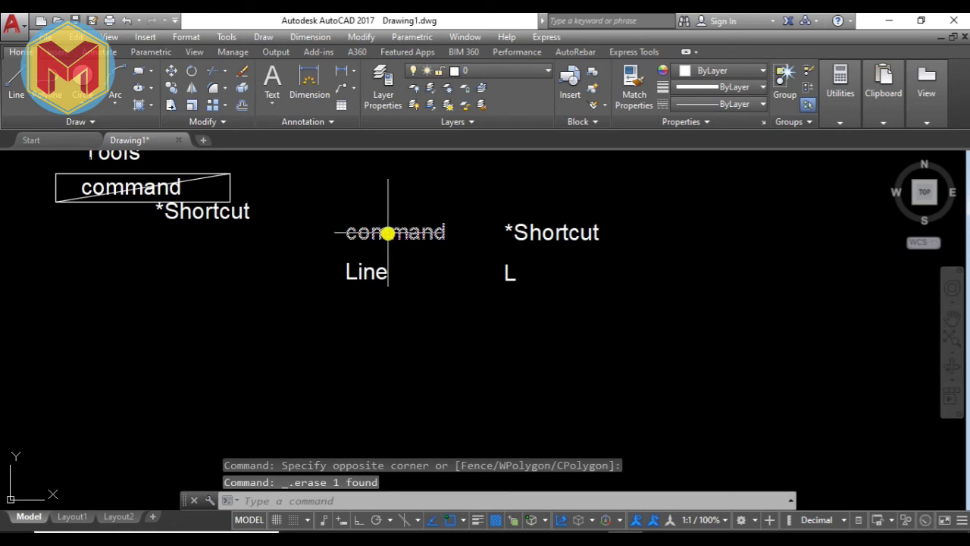
pyautogui.scroll(2, 421, 266)
pyautogui.click(407, 219)
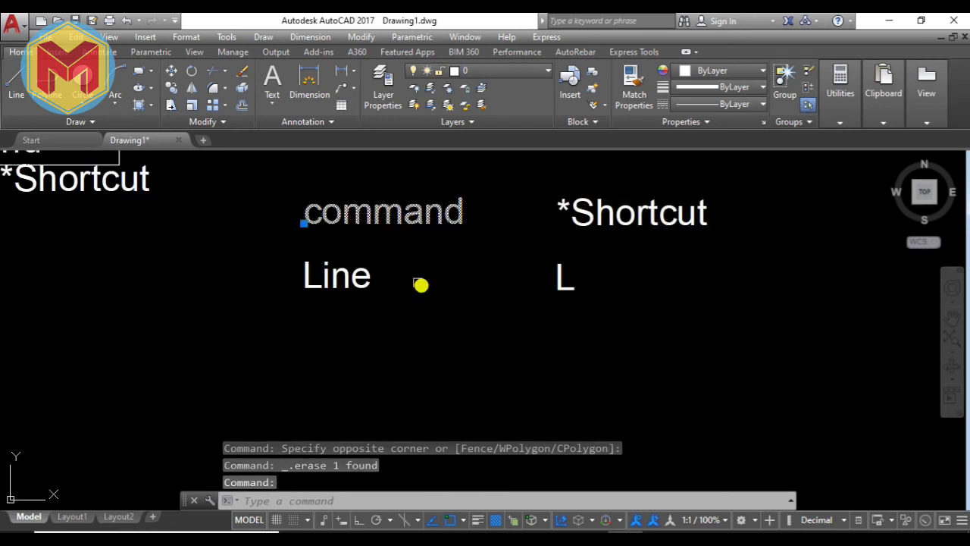
pyautogui.click(565, 211)
pyautogui.write('co')
pyautogui.press('Return')
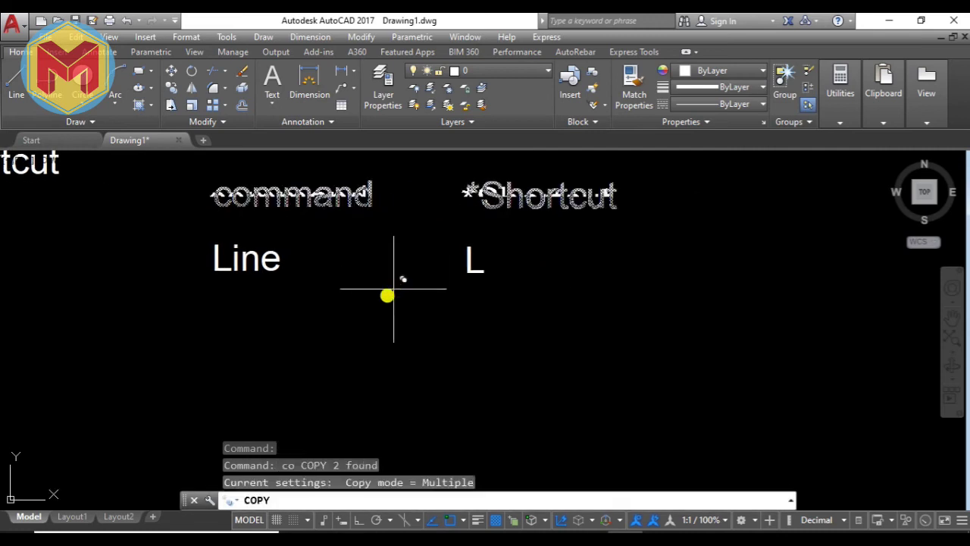
pyautogui.click(387, 295)
pyautogui.scroll(-3, 417, 329)
pyautogui.click(386, 305)
pyautogui.press('Return')
# Copy the new 'command' label one more row below.
pyautogui.click(362, 290)
pyautogui.write('co')
pyautogui.press('Return')
pyautogui.click(403, 323)
pyautogui.click(401, 375)
pyautogui.press('Return')
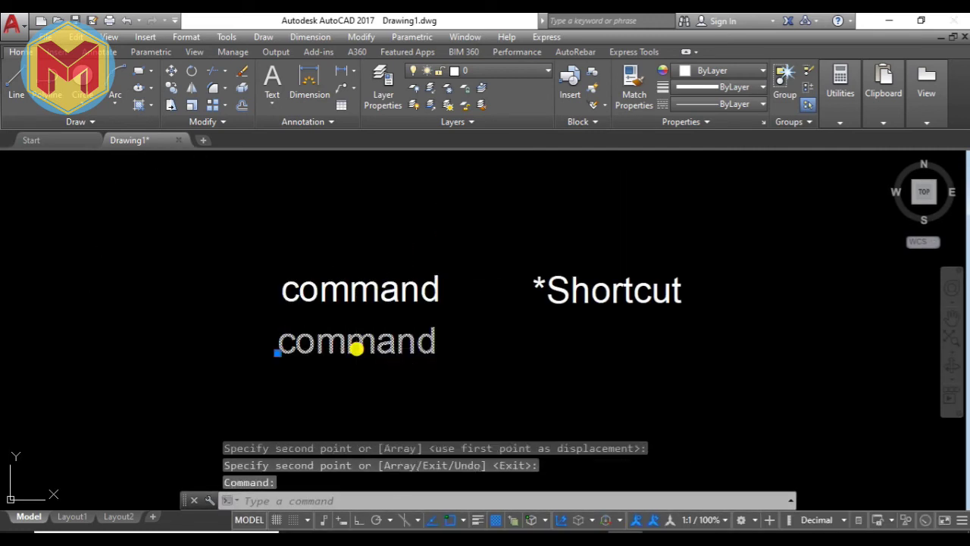
# Edit the lower command copy to read 'L - hand'.
pyautogui.doubleClick(357, 347)
pyautogui.write('L')
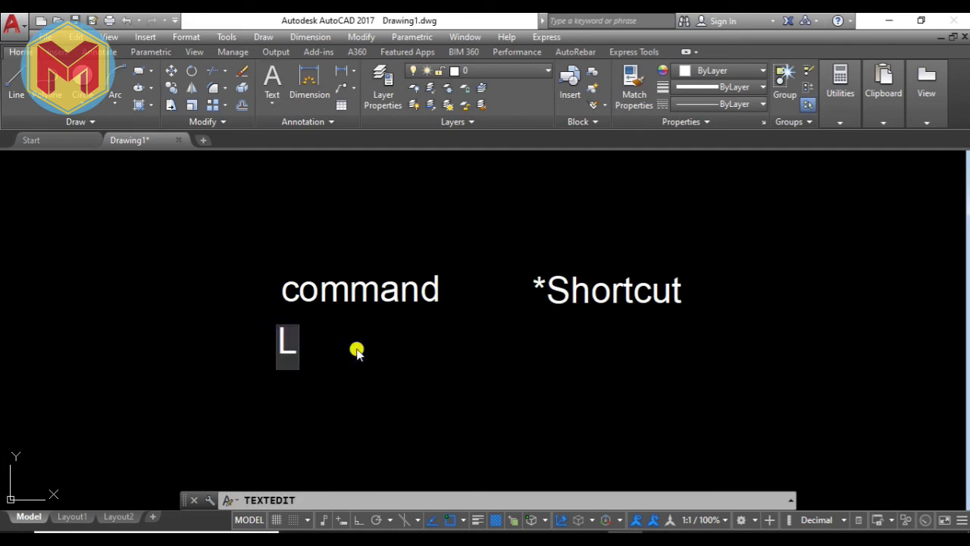
pyautogui.write(' hans')
pyautogui.write('d')
pyautogui.press('BackSpace')
pyautogui.press('BackSpace')
pyautogui.write('d')
pyautogui.click(301, 337)
pyautogui.write('-')
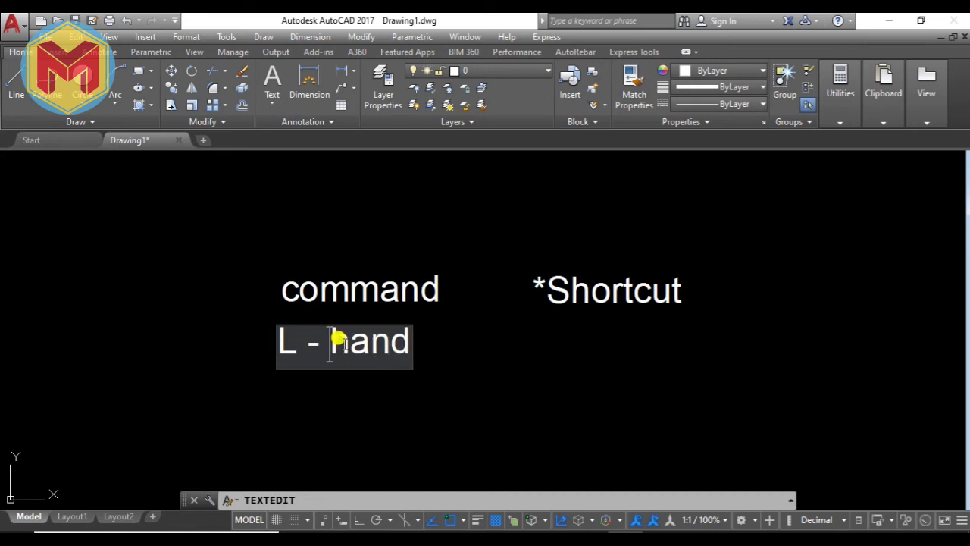
pyautogui.press('Return')
pyautogui.press('Escape')
# Change the copied '*Shortcut' label to 'Mouse'.
pyautogui.click(589, 311)
pyautogui.click(589, 301)
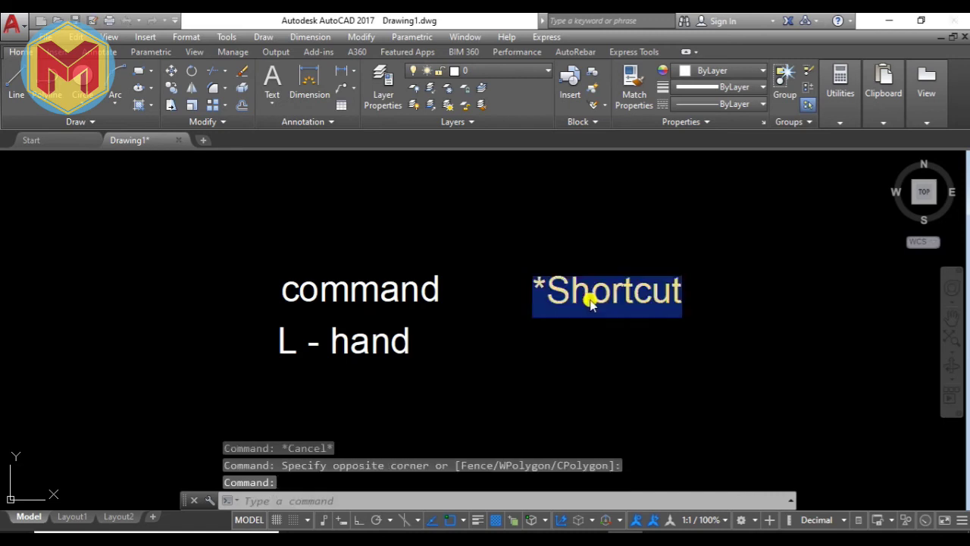
pyautogui.write('Mouse')
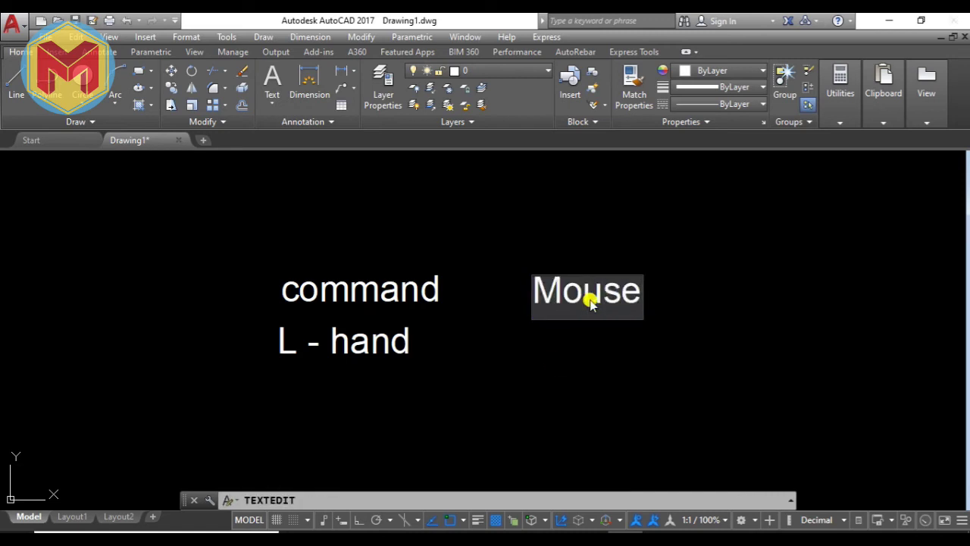
pyautogui.press('Return')
pyautogui.press('Escape')
# Copy the 'L - hand' label under Mouse and change it to 'R - hand'.
pyautogui.click(282, 345)
pyautogui.click(342, 350)
pyautogui.write('co')
pyautogui.press('Return')
pyautogui.click(316, 397)
pyautogui.click(568, 397)
pyautogui.press('Return')
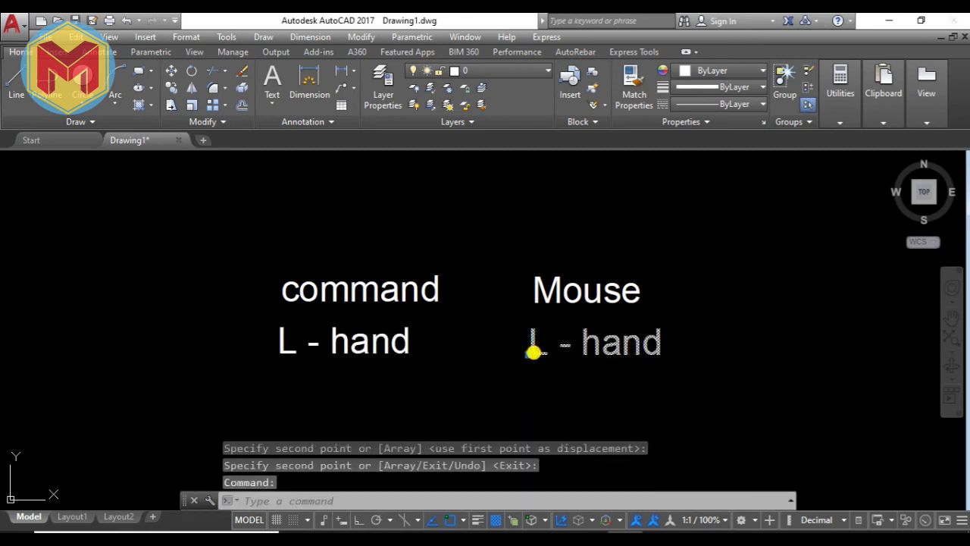
pyautogui.doubleClick(534, 351)
pyautogui.moveTo(539, 350); pyautogui.dragTo(520, 358)
pyautogui.write('R')
pyautogui.click(501, 397)
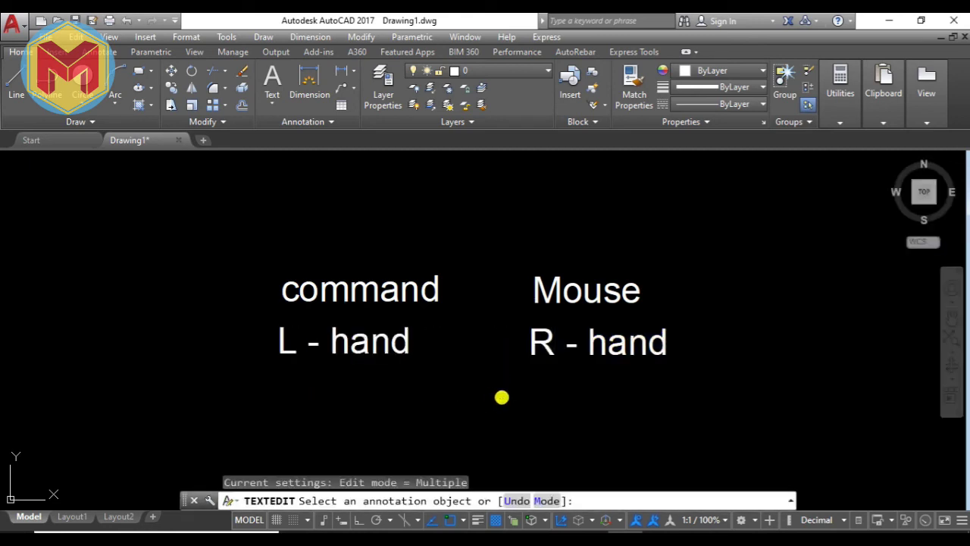
pyautogui.press('Escape')
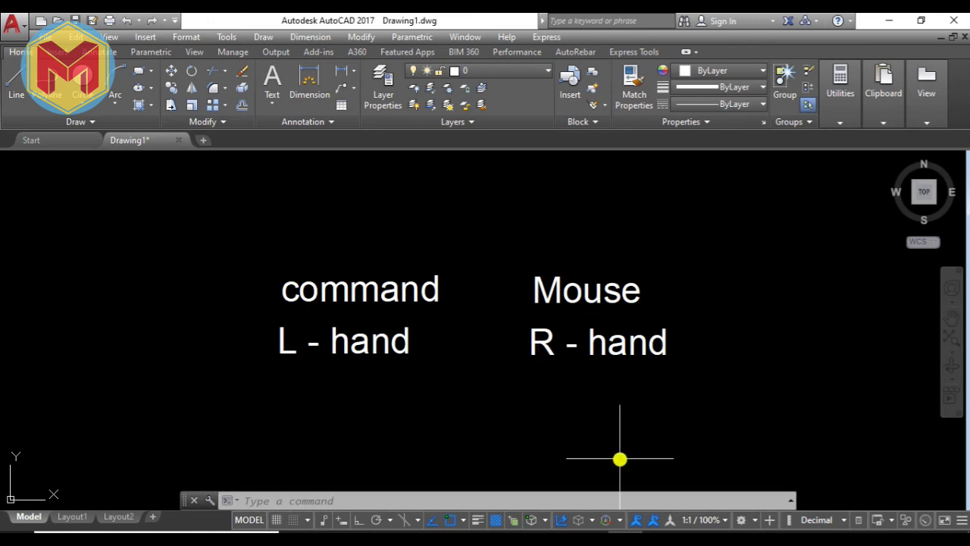
# Scroll to the Drawing Background notes, highlight its heading and lines, then minimize Acrobat.
pyautogui.hotkey('alt', 'Tab')
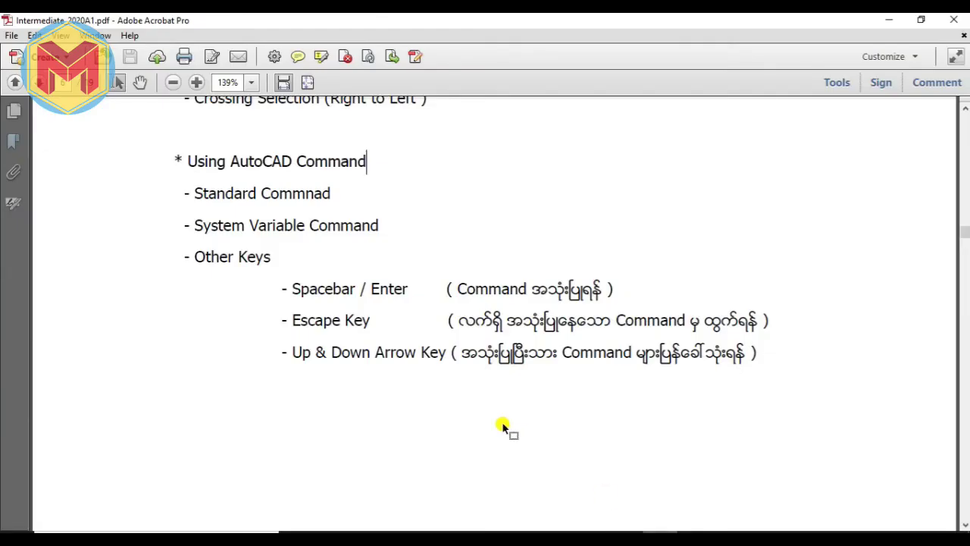
pyautogui.scroll(4, 502, 422)
pyautogui.scroll(3, 501, 421)
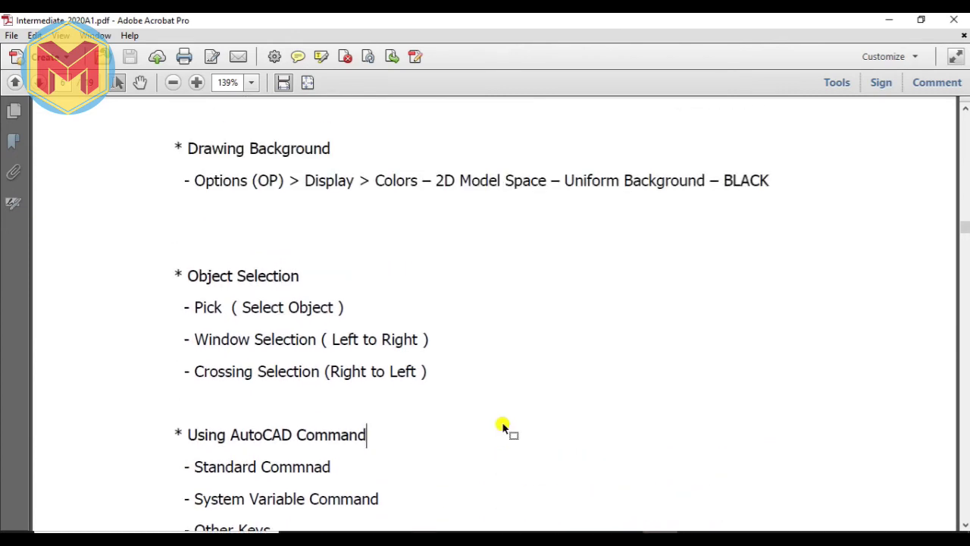
pyautogui.scroll(1, 502, 423)
pyautogui.scroll(-2, 501, 421)
pyautogui.scroll(2, 502, 422)
pyautogui.moveTo(189, 186); pyautogui.dragTo(356, 216)
pyautogui.click(357, 216)
pyautogui.moveTo(334, 183)
pyautogui.mouseDown()
pyautogui.moveTo(181, 173)
pyautogui.moveTo(332, 175)
pyautogui.mouseUp()
pyautogui.click(301, 286)
pyautogui.click(349, 261)
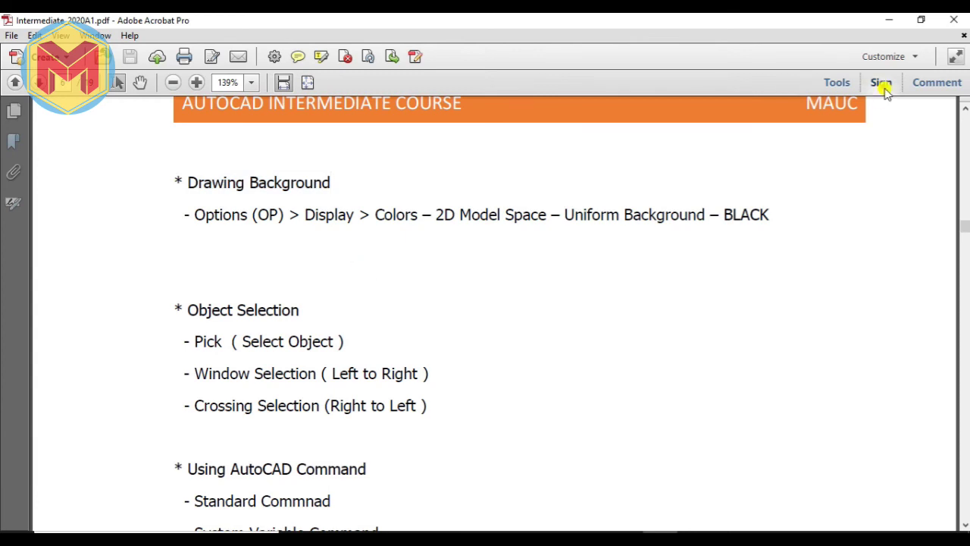
pyautogui.click(890, 21)
pyautogui.moveTo(743, 352); pyautogui.dragTo(758, 309, button='middle')
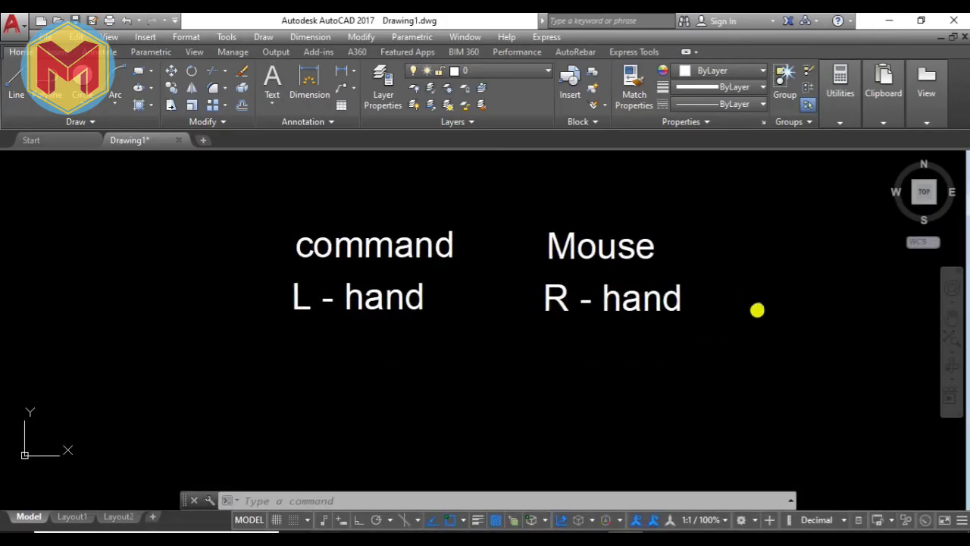
# Bring up the course notes and highlight 'Options' in the Drawing Background line.
pyautogui.scroll(-2, 381, 416)
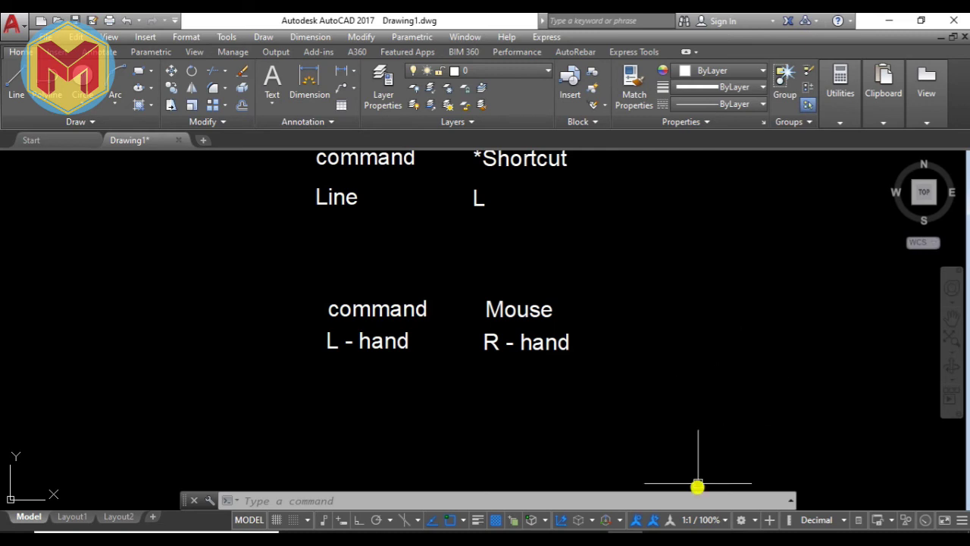
pyautogui.click(669, 531)
pyautogui.moveTo(191, 215); pyautogui.dragTo(234, 206)
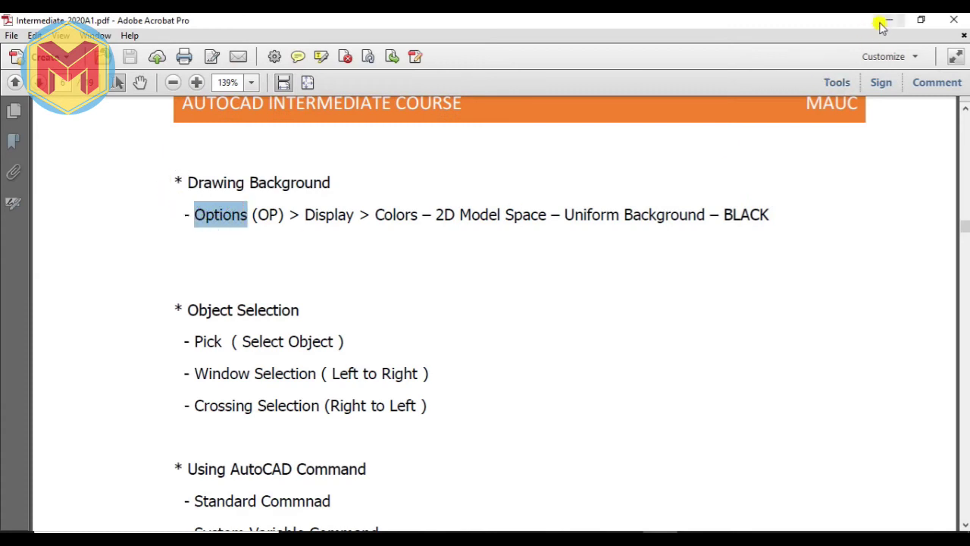
# Highlight the OP abbreviation for Options twice, minimizing the notes back to AutoCAD.
pyautogui.moveTo(258, 206); pyautogui.dragTo(267, 206)
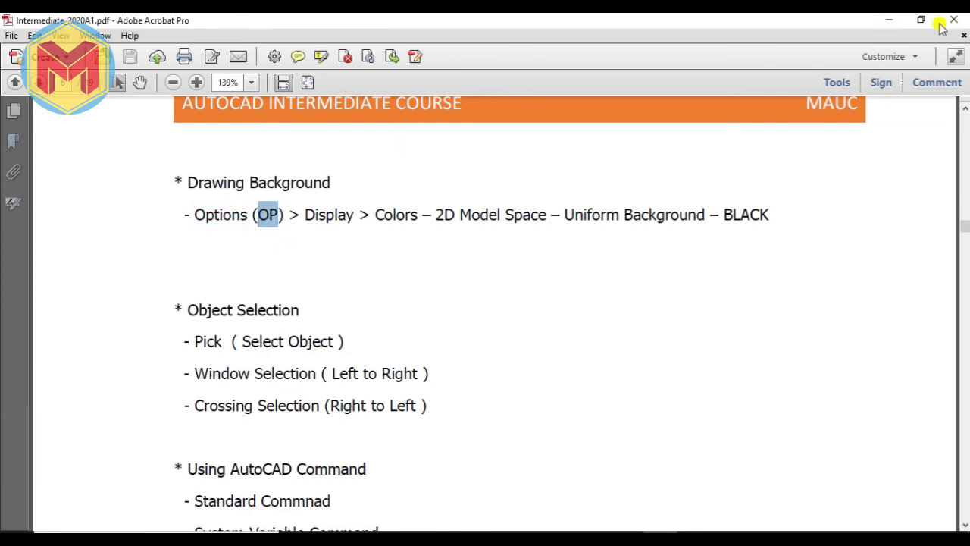
pyautogui.click(889, 19)
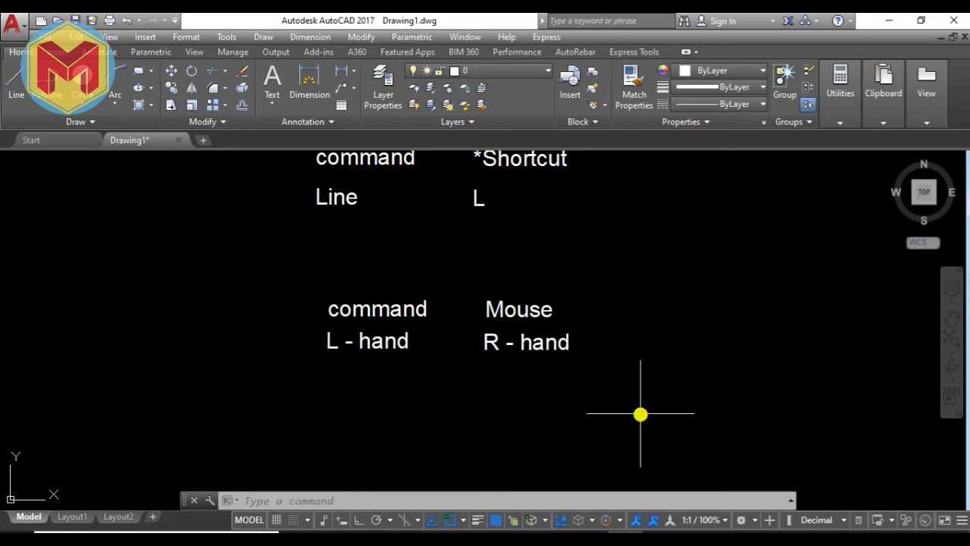
pyautogui.click(668, 541)
pyautogui.moveTo(195, 211); pyautogui.dragTo(279, 215)
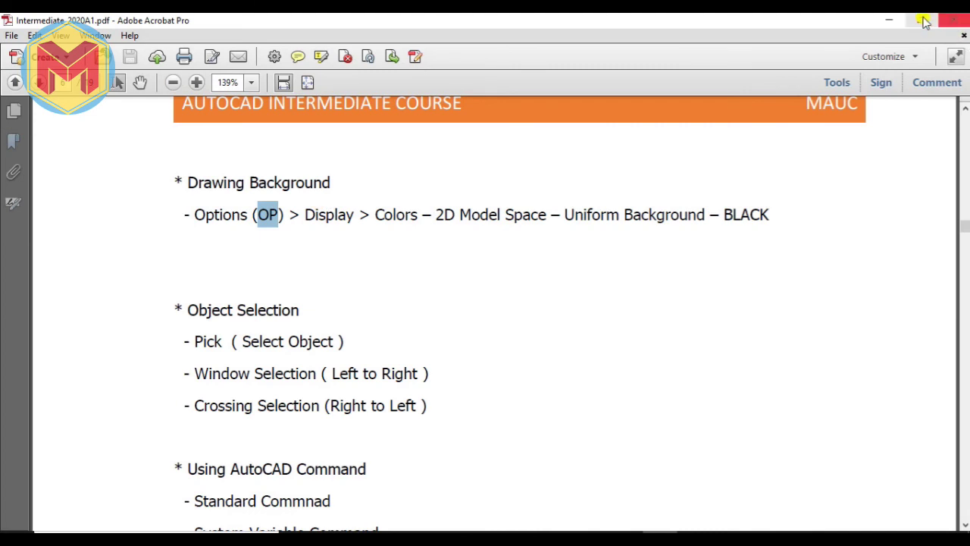
pyautogui.click(887, 19)
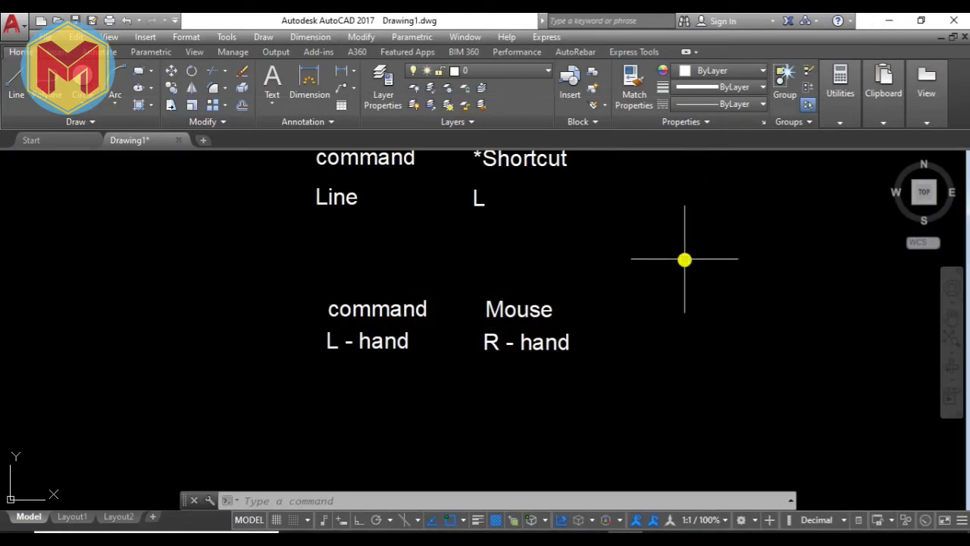
# Pan to the label table, open Options with OP, reposition the dialog and close it.
pyautogui.scroll(-2, 685, 259)
pyautogui.moveTo(693, 260); pyautogui.dragTo(606, 267, button='middle')
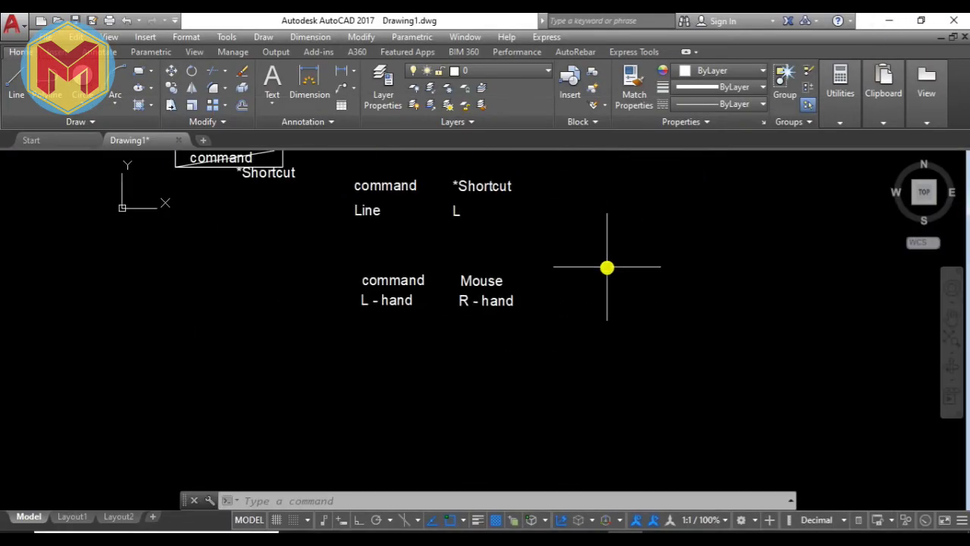
pyautogui.write('op')
pyautogui.press('Return')
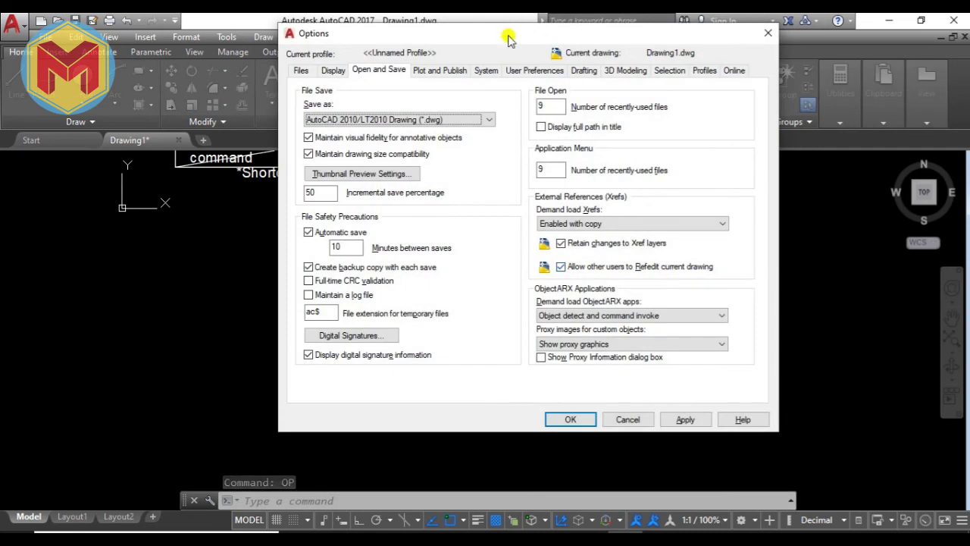
pyautogui.moveTo(507, 38); pyautogui.dragTo(507, 68)
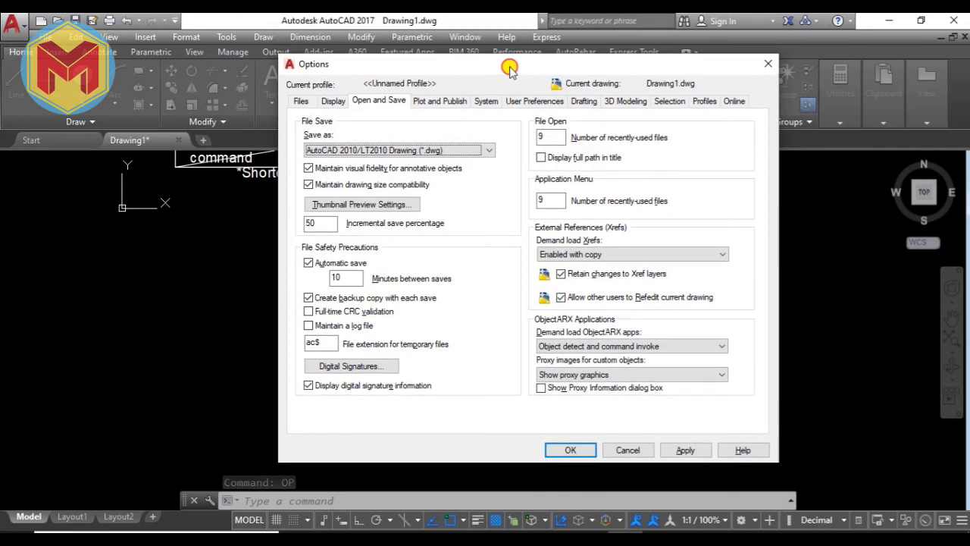
pyautogui.moveTo(377, 72); pyautogui.dragTo(355, 99)
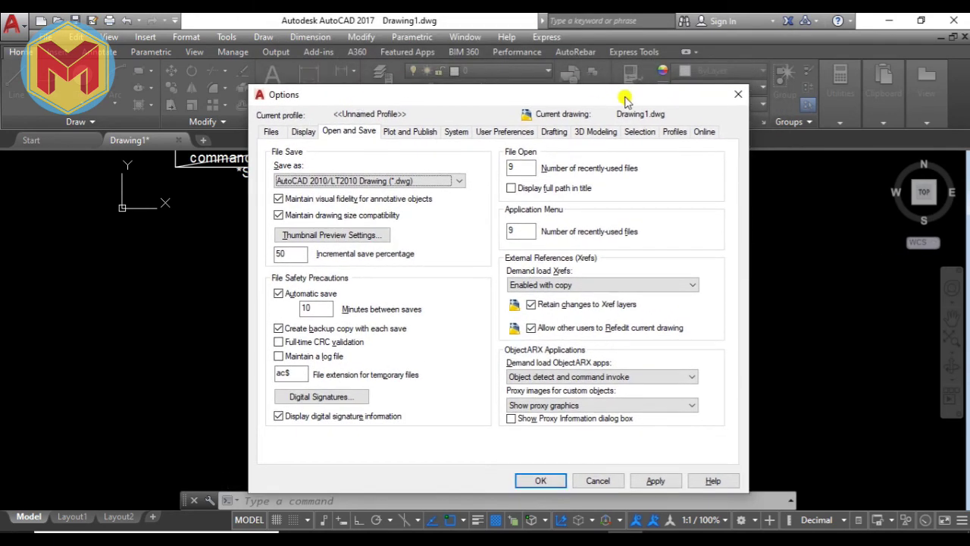
pyautogui.moveTo(624, 95); pyautogui.dragTo(540, 86)
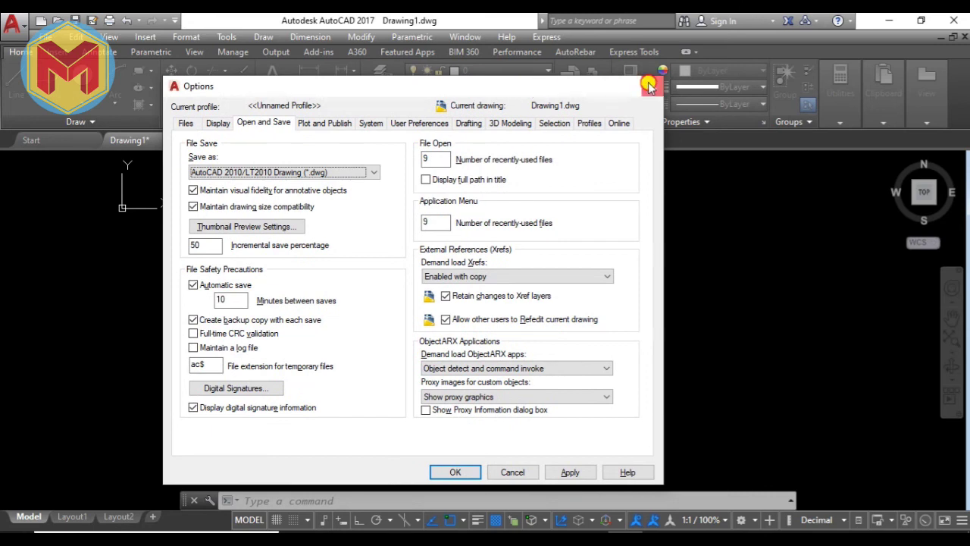
pyautogui.click(652, 85)
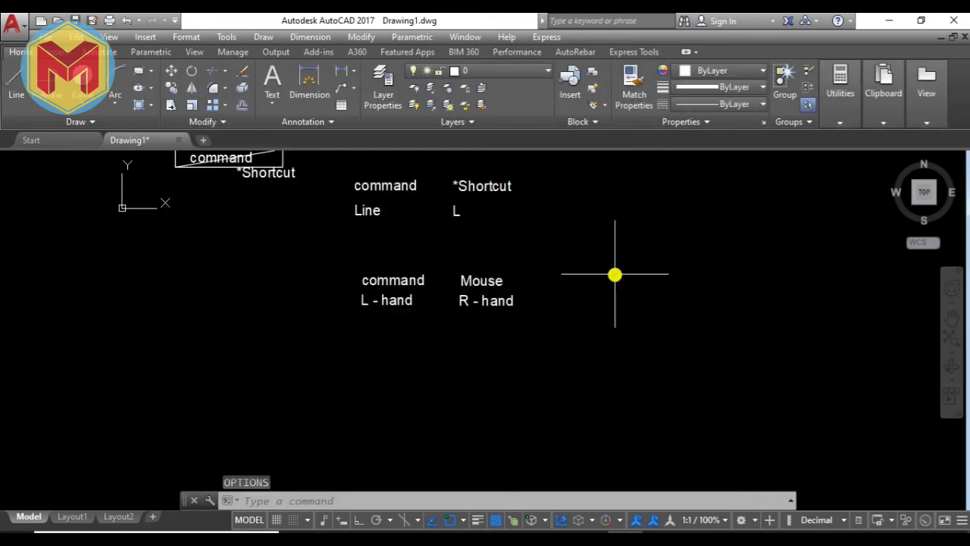
# Reopen Options with OP, reposition the dialog, and close it again.
pyautogui.write('op')
pyautogui.press('Return')
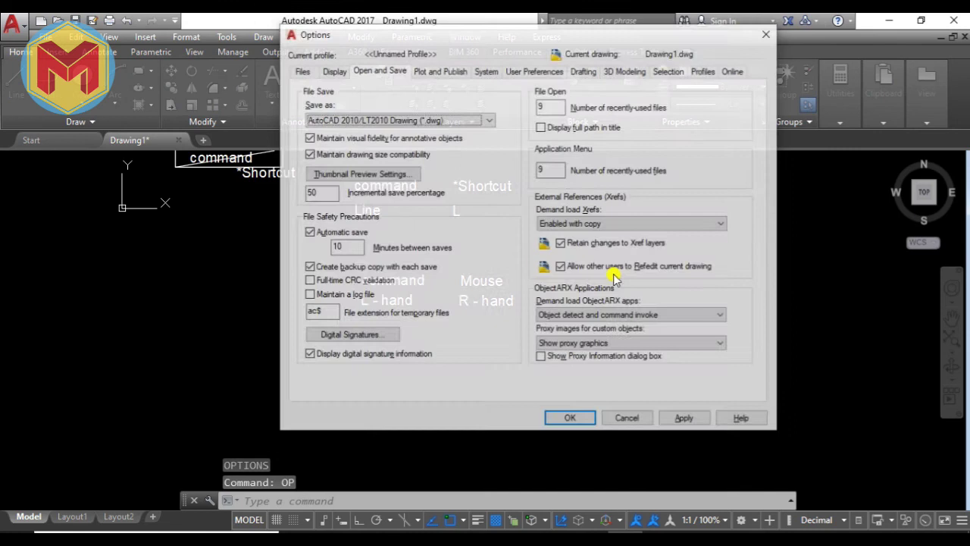
pyautogui.moveTo(459, 34); pyautogui.dragTo(496, 76)
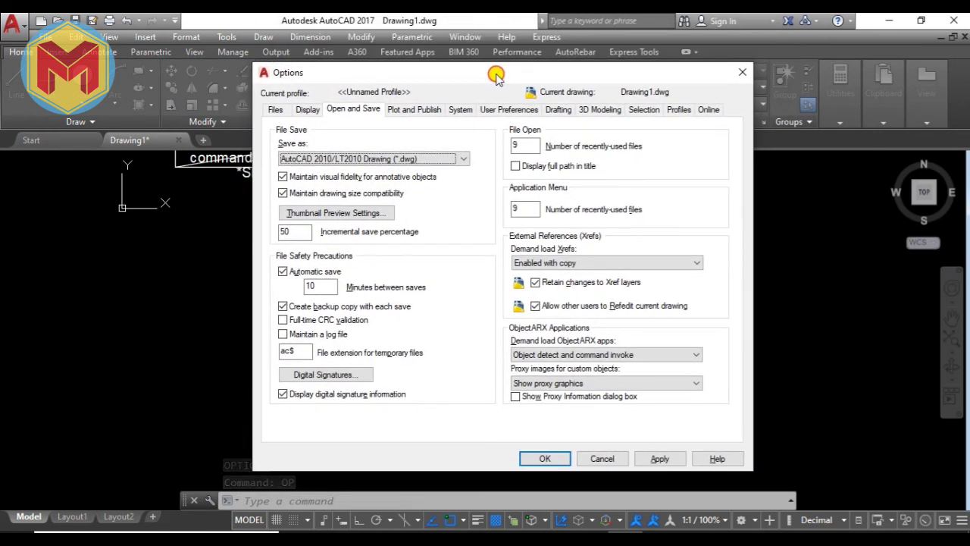
pyautogui.moveTo(497, 75); pyautogui.dragTo(490, 67)
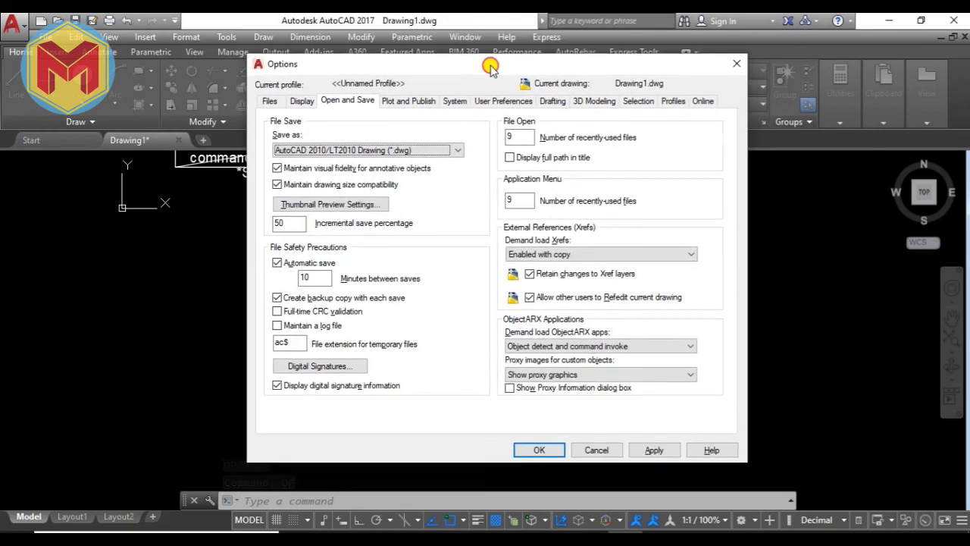
pyautogui.click(736, 62)
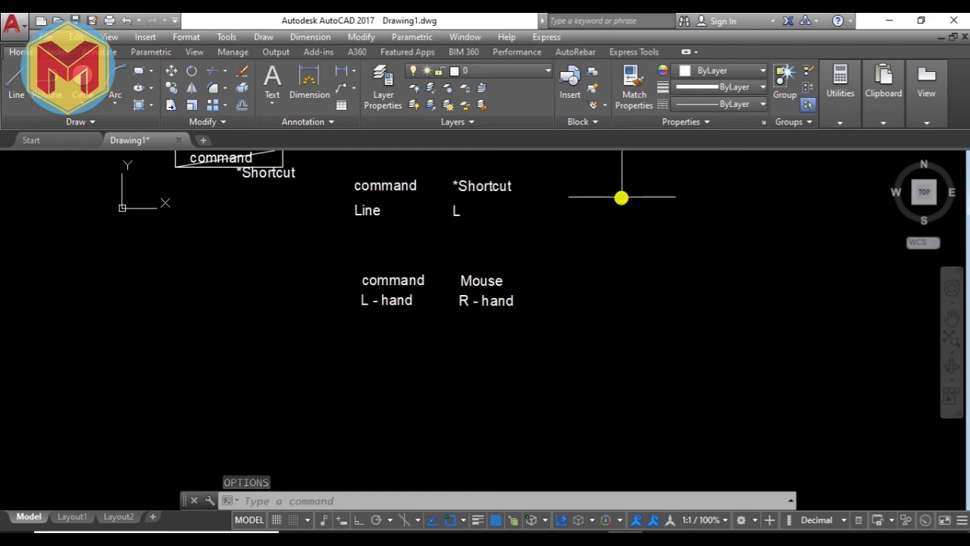
# Open the Options dialog from the drawing area's right-click menu.
pyautogui.rightClick(740, 238)
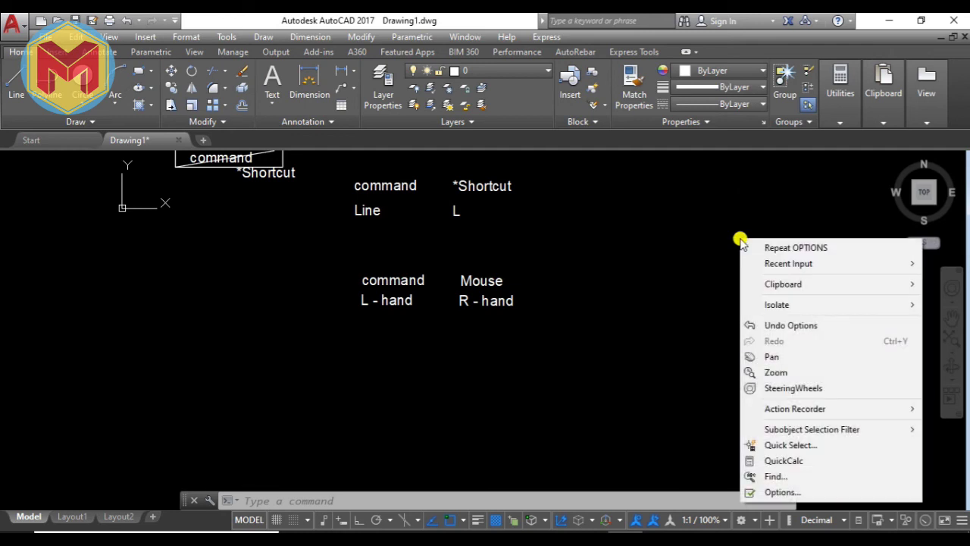
pyautogui.click(705, 244)
pyautogui.click(671, 270)
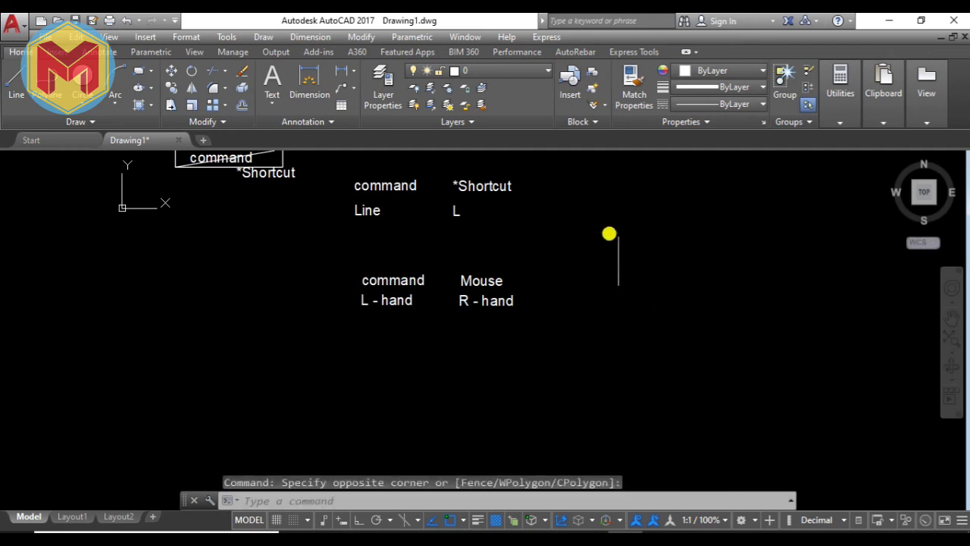
pyautogui.rightClick(647, 229)
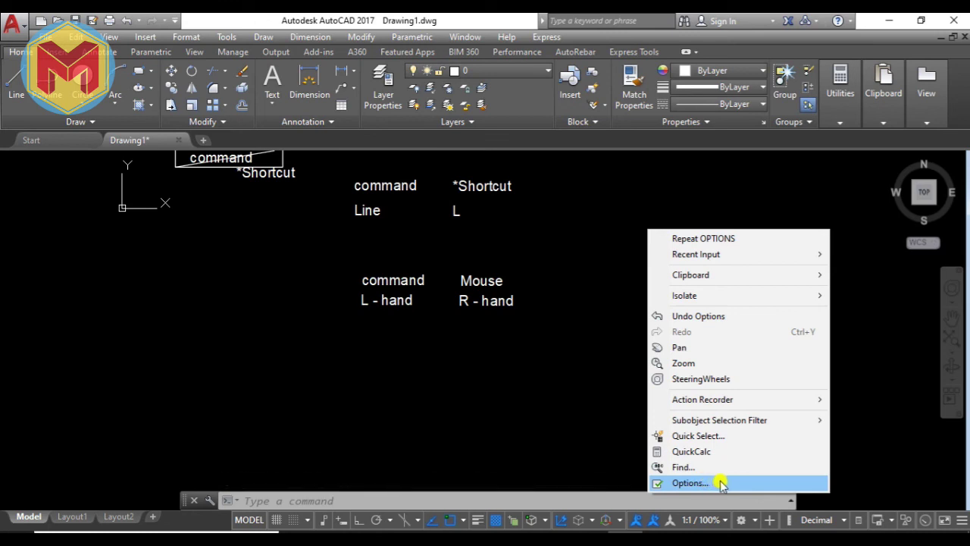
pyautogui.click(690, 483)
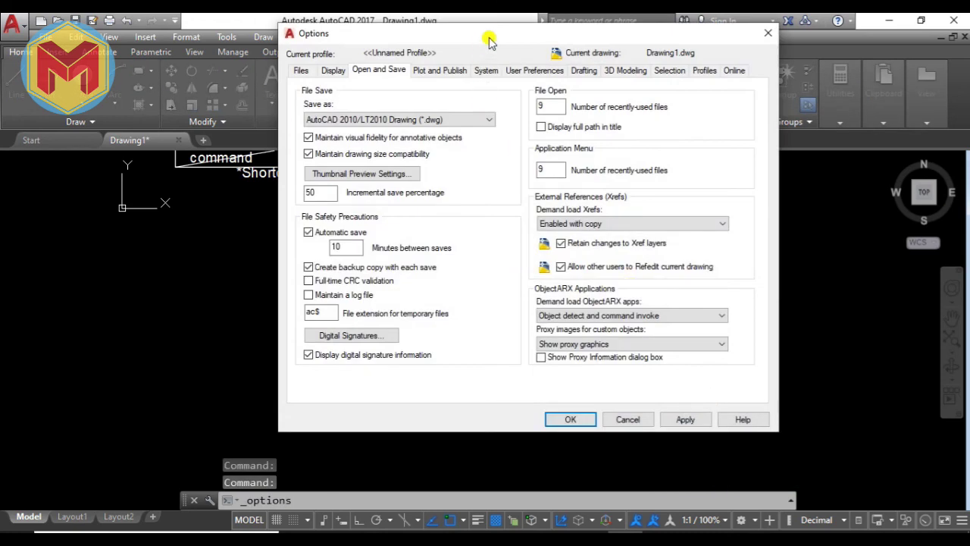
pyautogui.moveTo(489, 42); pyautogui.dragTo(561, 60)
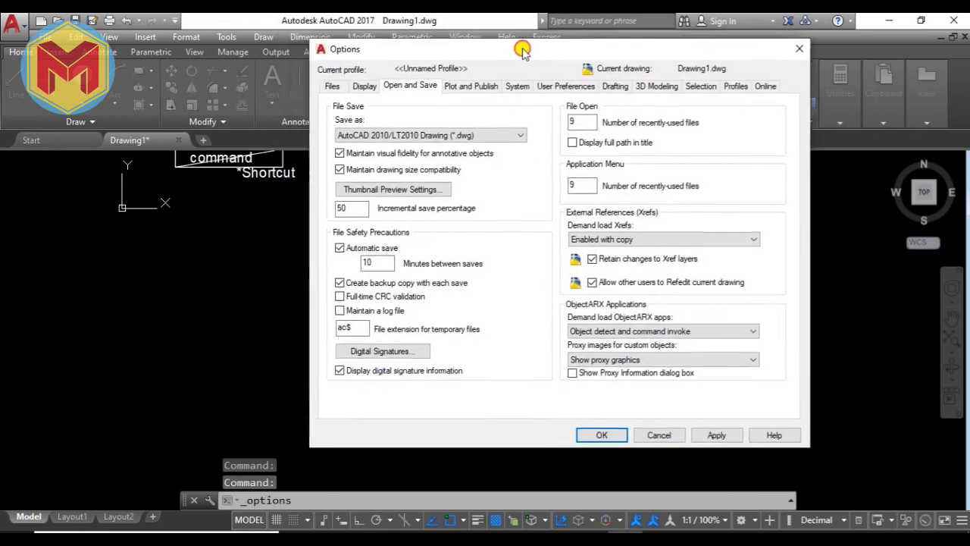
# Step through the Options pages from Files to Selection, then highlight 'Display' in the course notes.
pyautogui.click(375, 89)
pyautogui.click(407, 89)
pyautogui.click(527, 89)
pyautogui.click(561, 89)
pyautogui.click(610, 89)
pyautogui.click(655, 90)
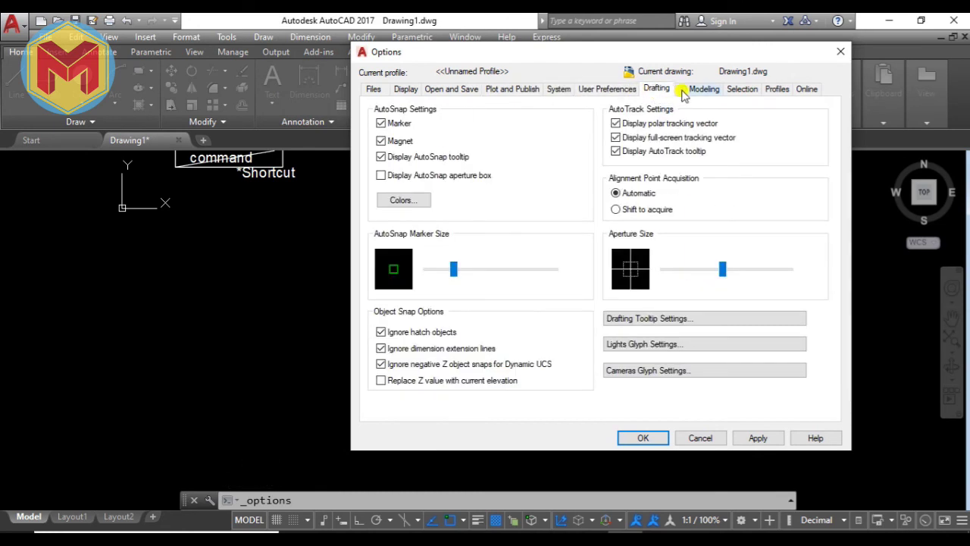
pyautogui.click(684, 91)
pyautogui.click(743, 89)
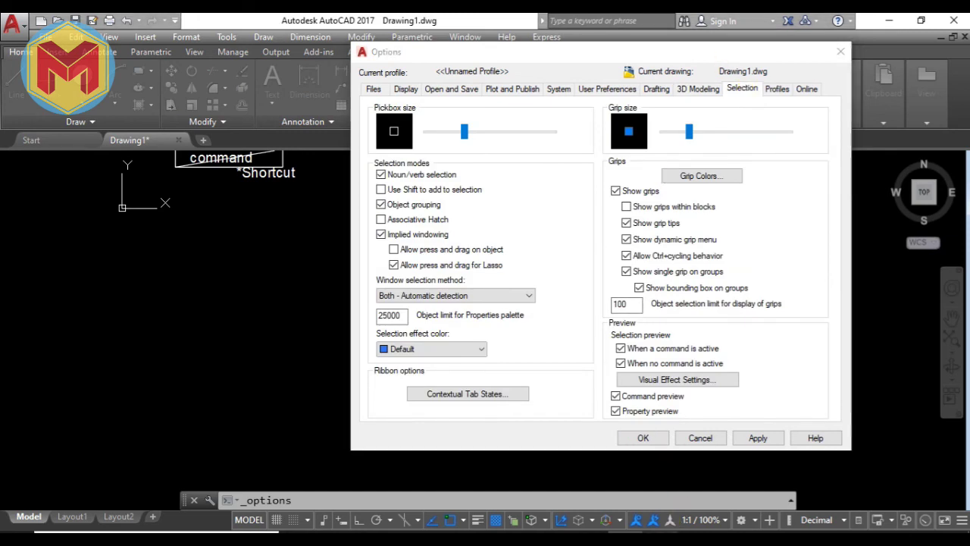
pyautogui.hotkey('alt', 'Tab')
pyautogui.moveTo(302, 215); pyautogui.dragTo(353, 214)
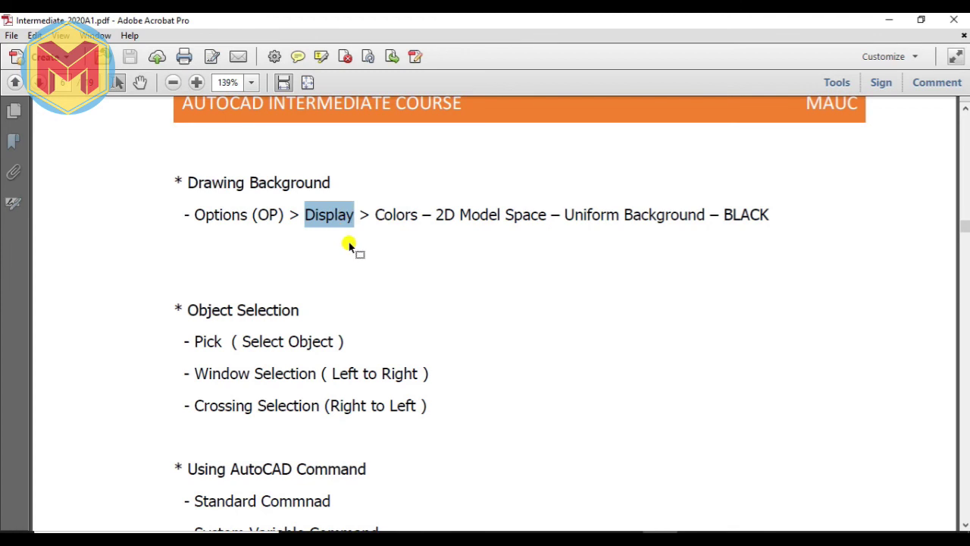
# Bring AutoCAD's Options to the Display page, highlighting 'Colors' in the notes before minimizing them.
pyautogui.click(890, 20)
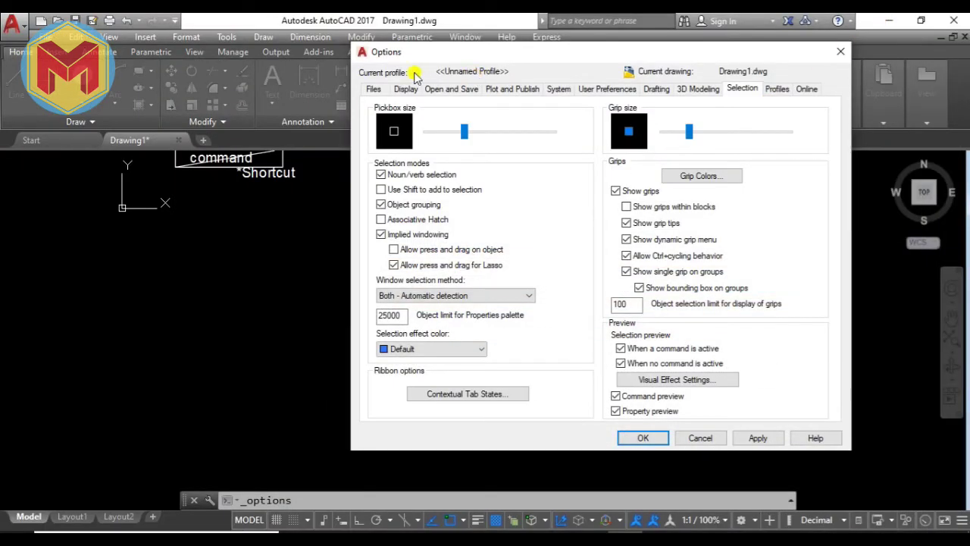
pyautogui.click(374, 89)
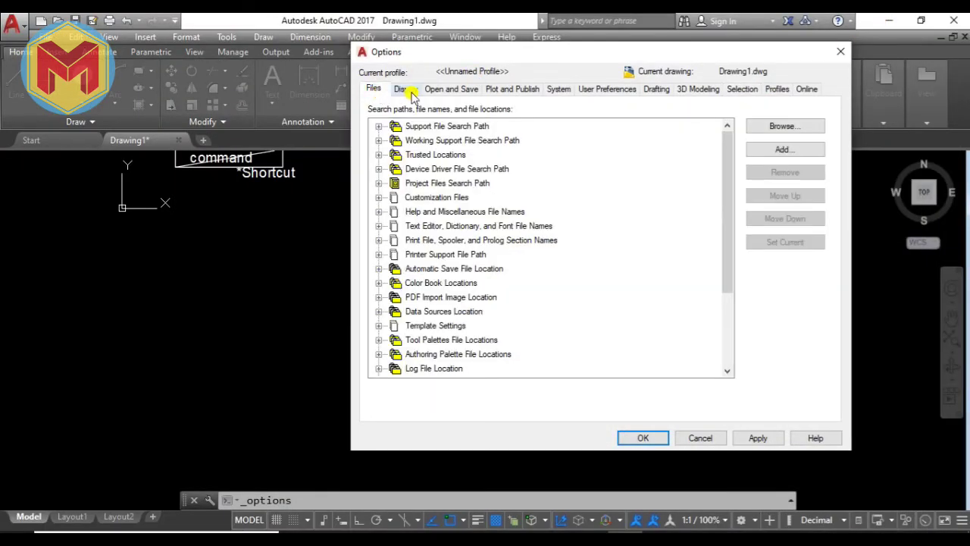
pyautogui.click(406, 90)
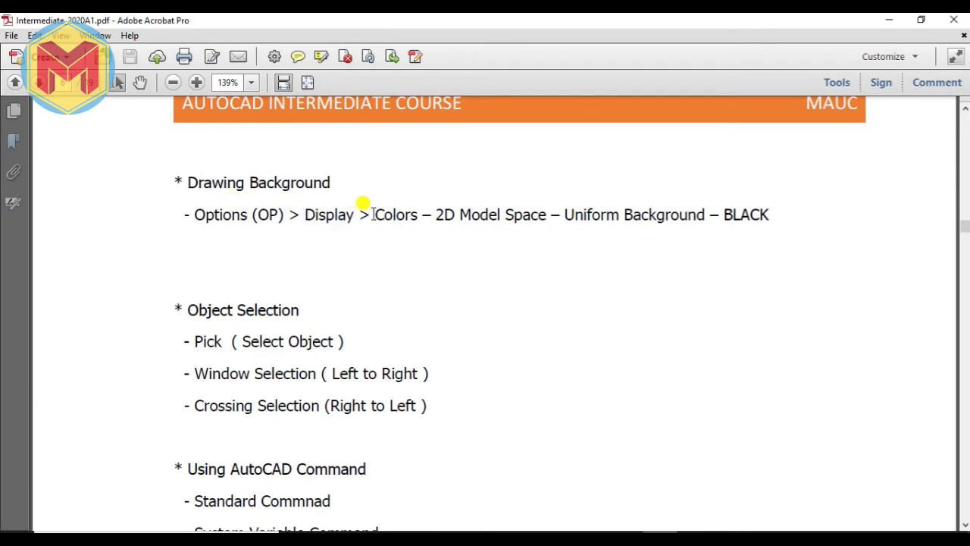
pyautogui.moveTo(375, 215); pyautogui.dragTo(416, 215)
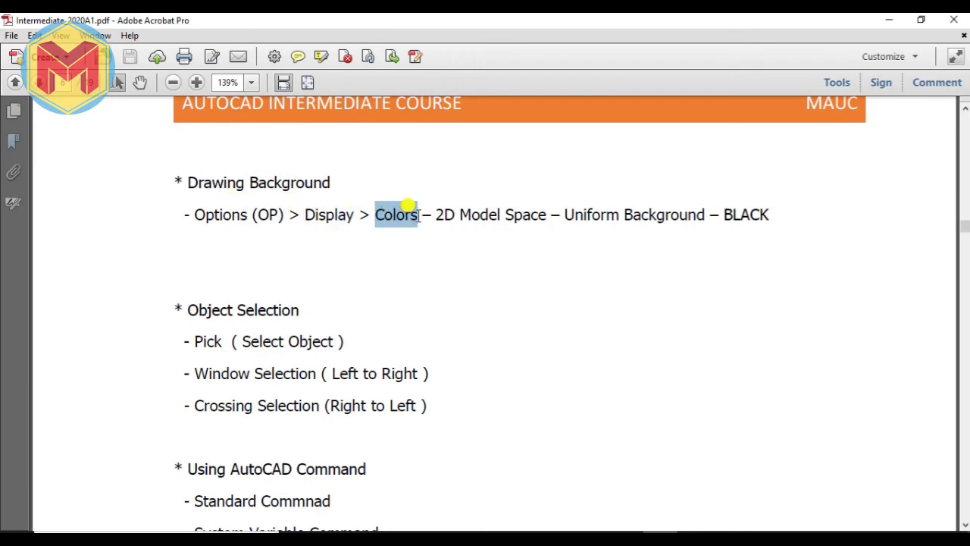
pyautogui.click(890, 19)
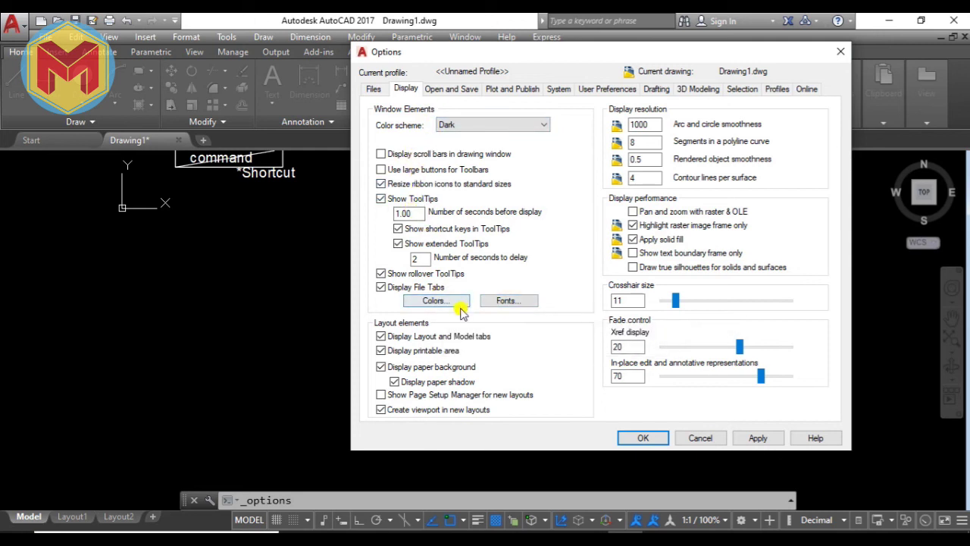
# In Drawing Window Colors, set the 2D model space uniform background to White and apply.
pyautogui.click(451, 306)
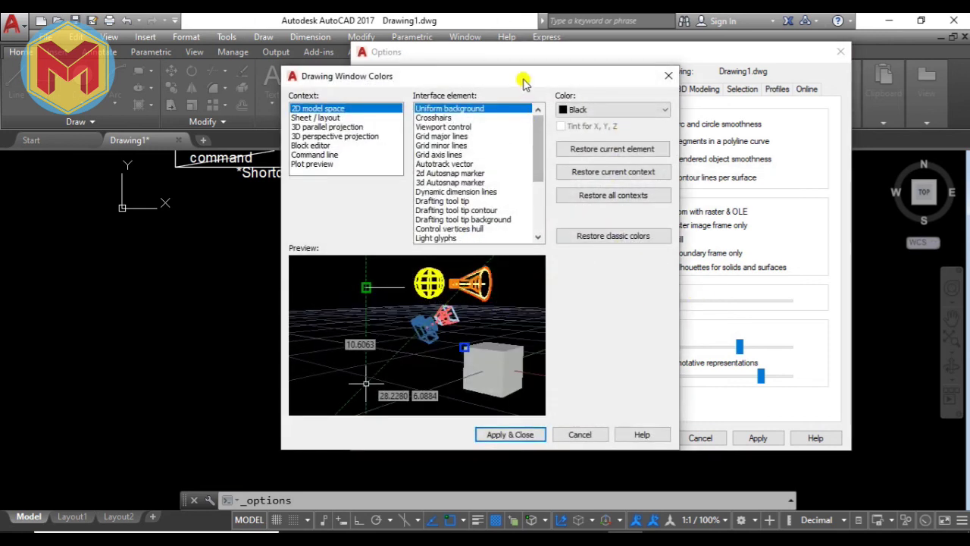
pyautogui.moveTo(523, 76); pyautogui.dragTo(585, 91)
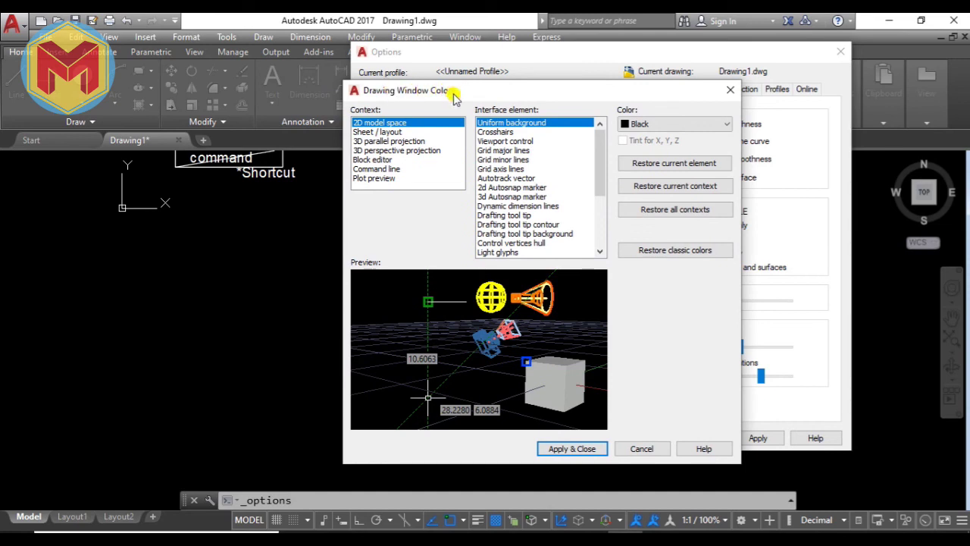
pyautogui.moveTo(488, 95); pyautogui.dragTo(448, 102)
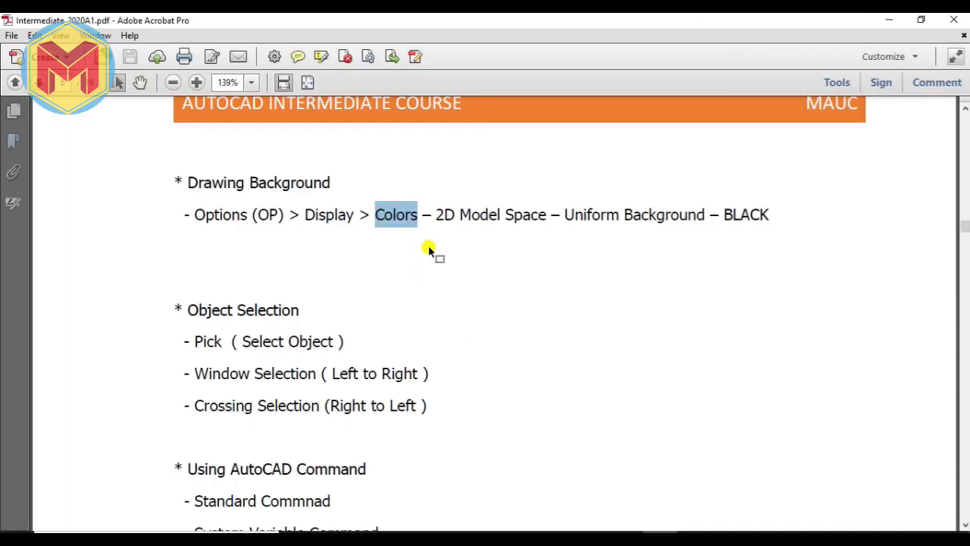
pyautogui.moveTo(434, 211); pyautogui.dragTo(769, 216)
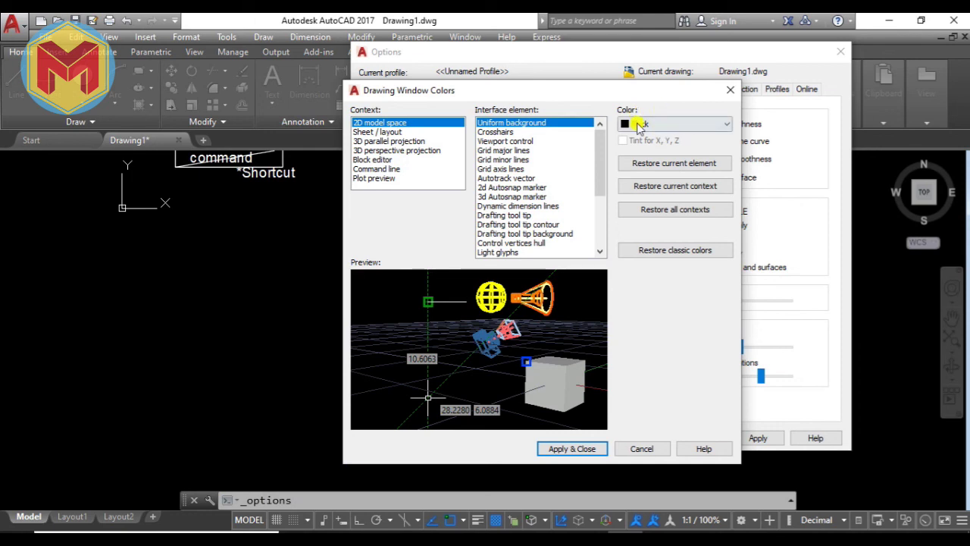
pyautogui.hotkey('alt', 'Tab')
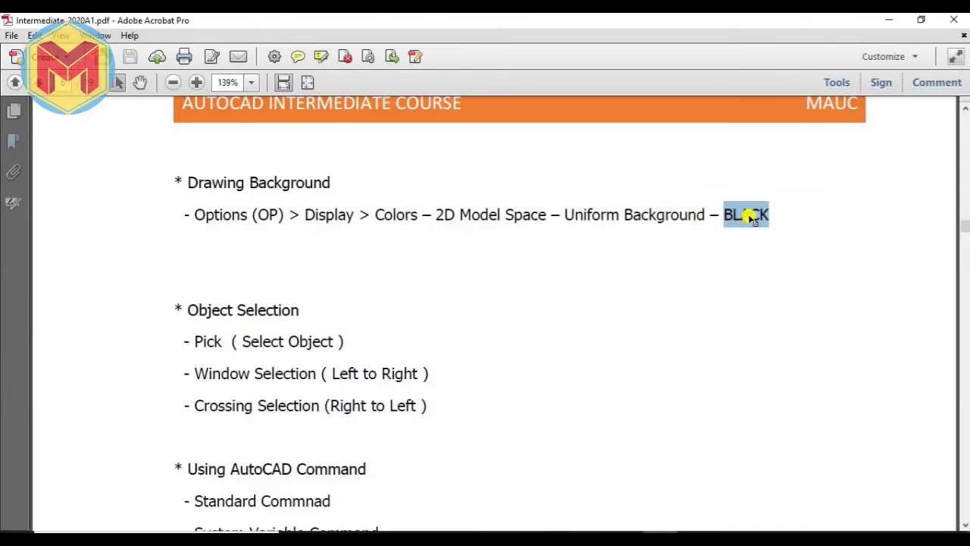
pyautogui.click(892, 25)
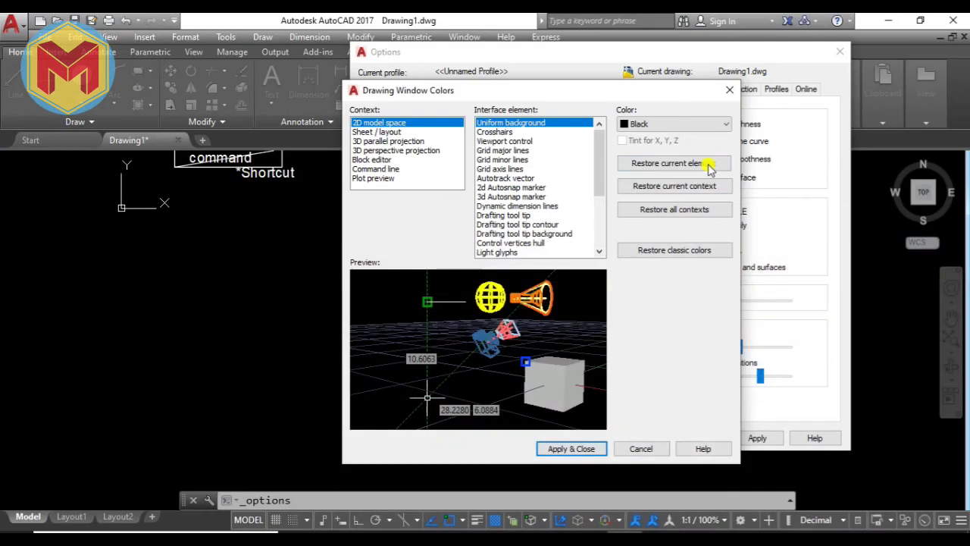
pyautogui.click(700, 130)
pyautogui.click(681, 207)
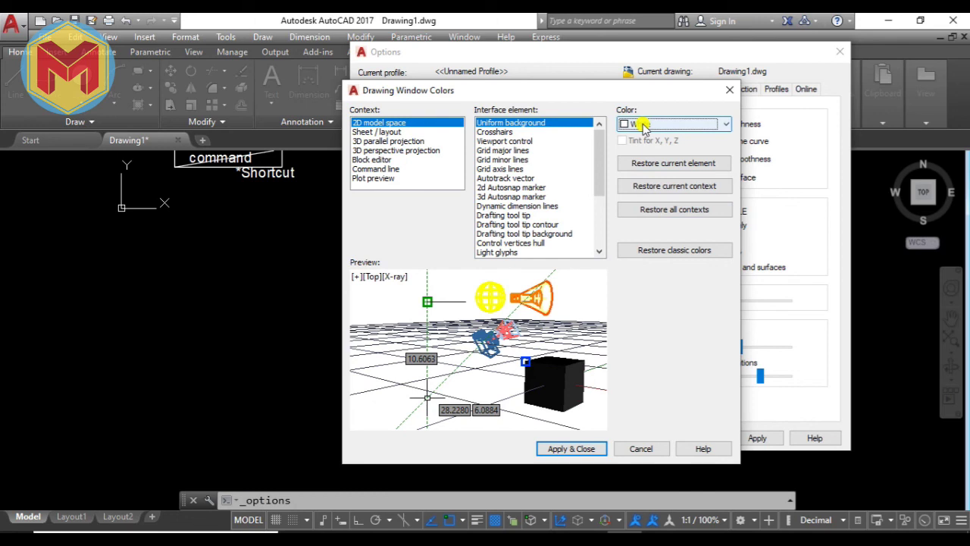
pyautogui.click(568, 450)
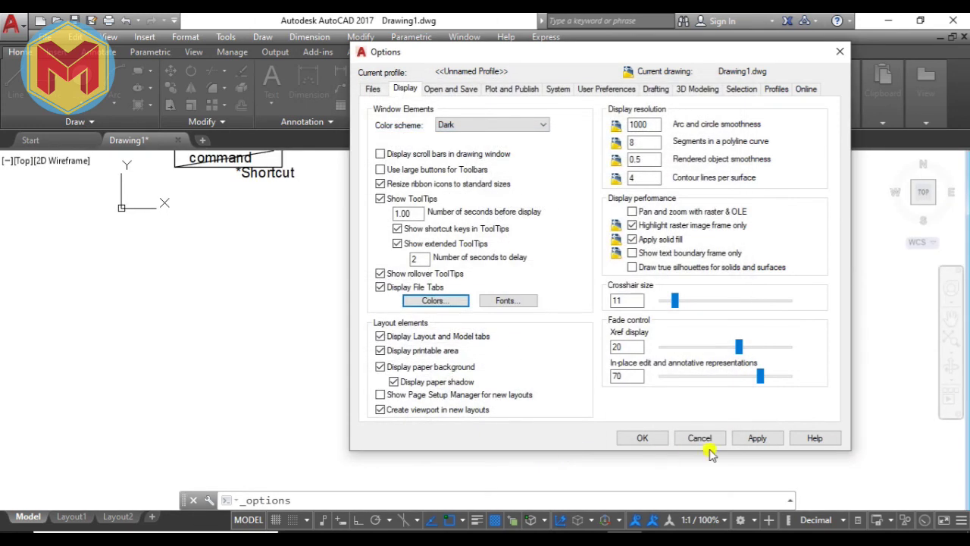
# Accept Options with OK and zoom in on the label tables on the white background.
pyautogui.click(643, 440)
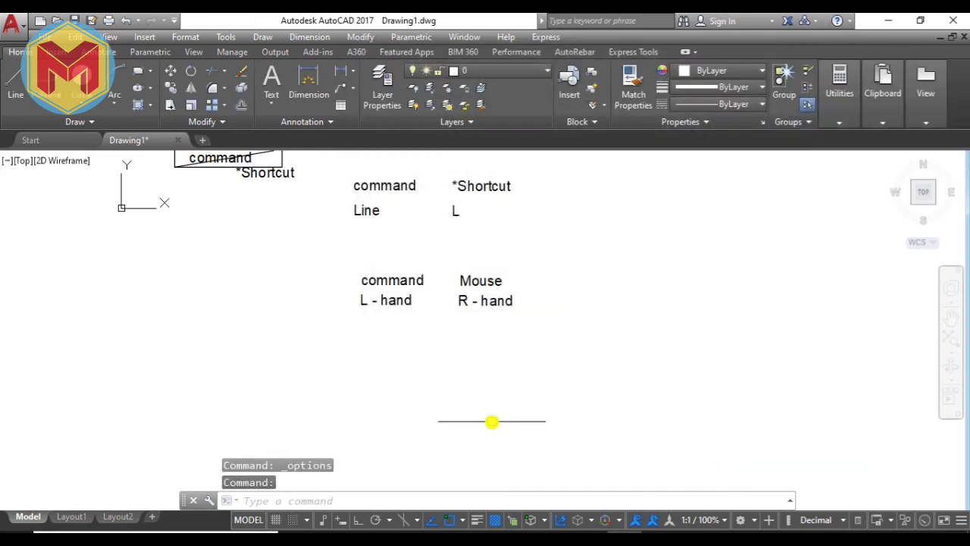
pyautogui.scroll(3, 493, 372)
pyautogui.scroll(2, 496, 370)
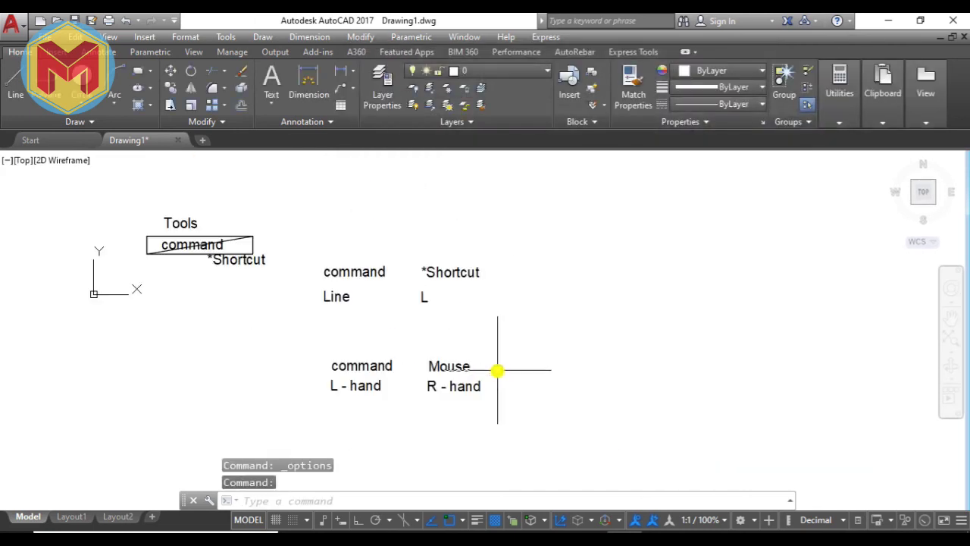
pyautogui.moveTo(478, 346); pyautogui.dragTo(491, 342, button='middle')
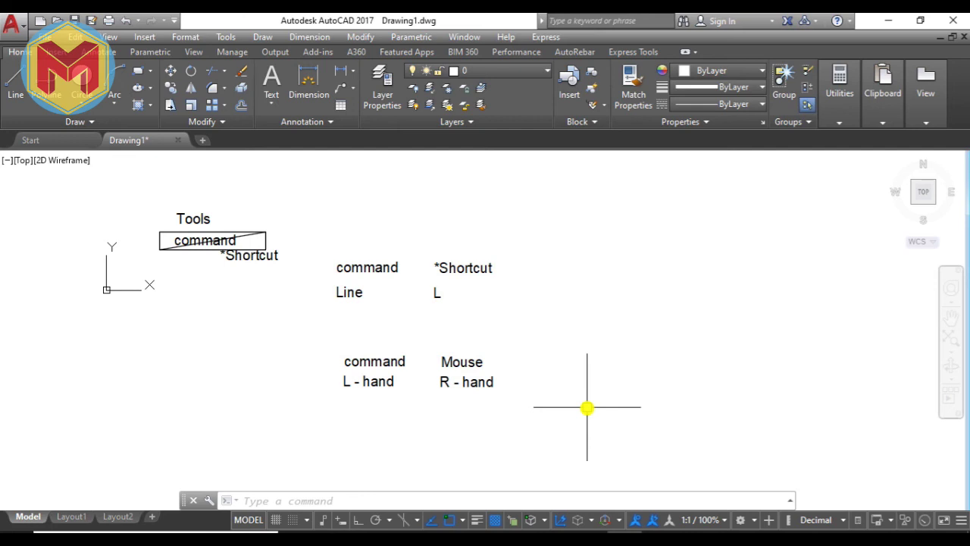
# Set the object colour to Yellow and draw a circle right of the labels.
pyautogui.click(711, 71)
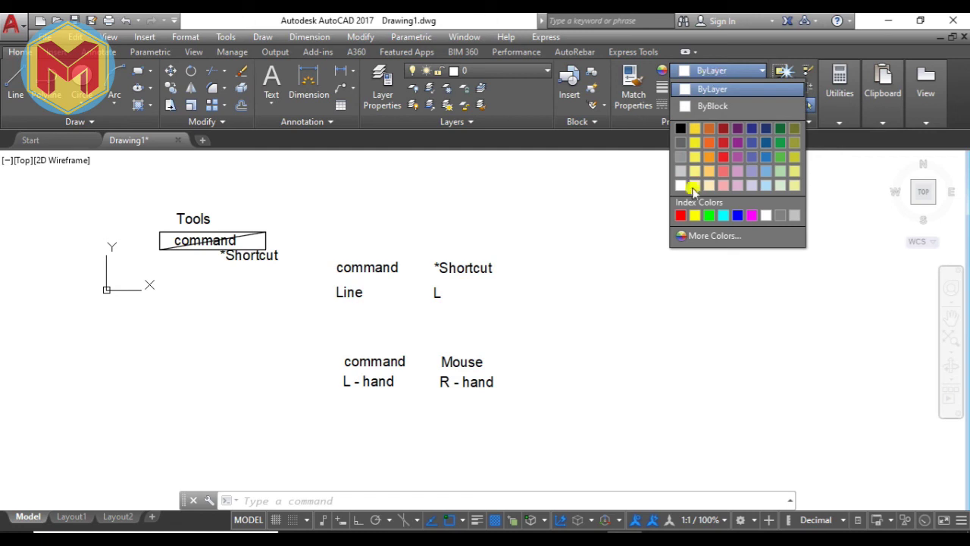
pyautogui.click(694, 215)
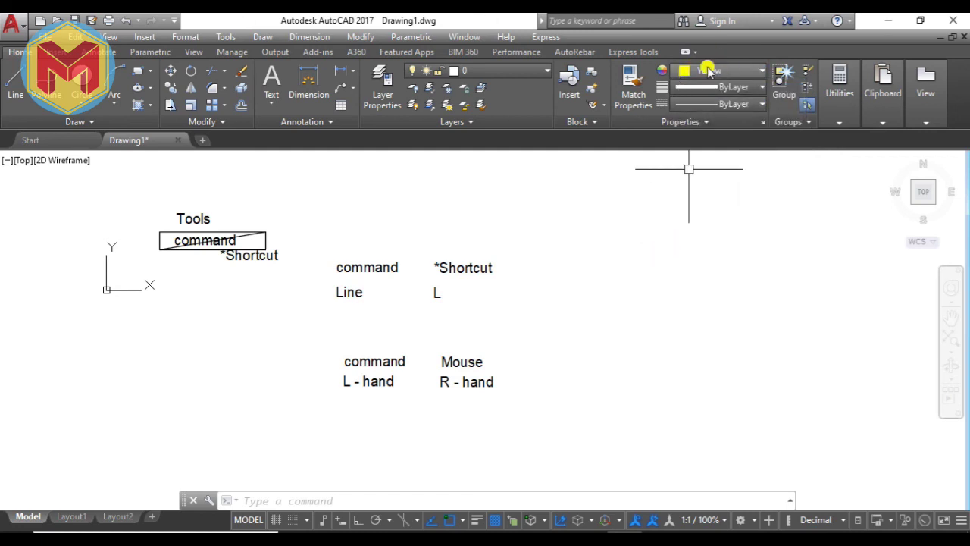
pyautogui.moveTo(689, 231); pyautogui.dragTo(615, 232, button='middle')
pyautogui.write('c')
pyautogui.press('Return')
pyautogui.click(645, 263)
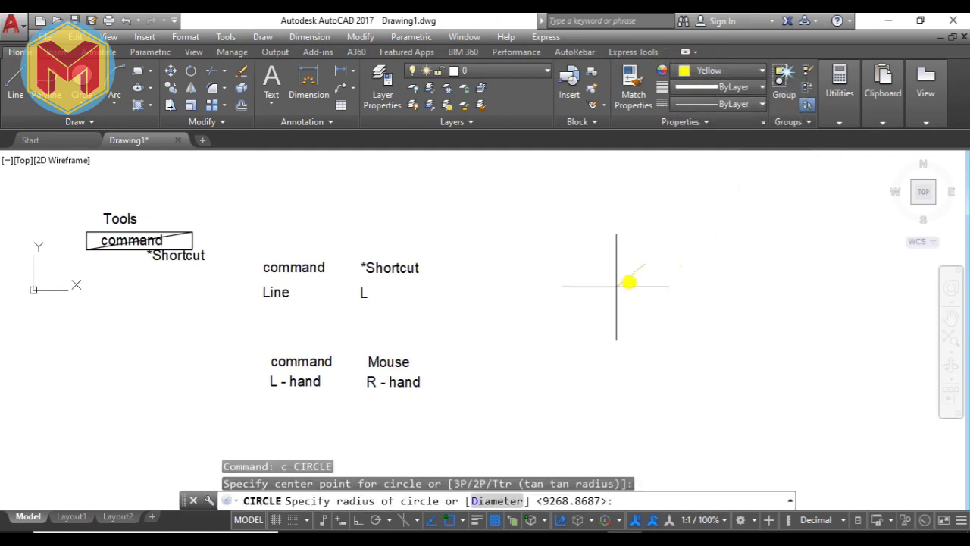
pyautogui.scroll(-2, 559, 361)
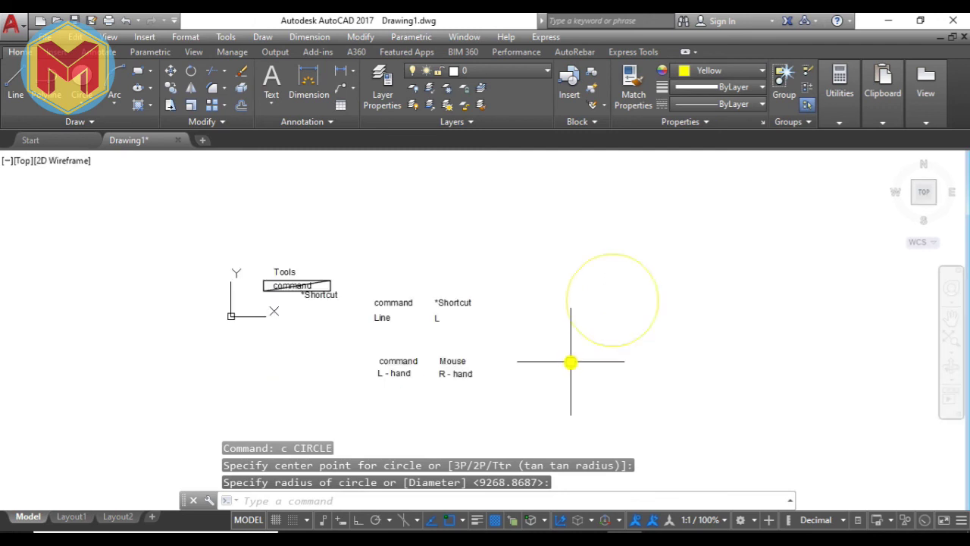
# Draw a yellow rectangle below-right of the circle with RECTANG.
pyautogui.write('rec')
pyautogui.press('Return')
pyautogui.click(747, 291)
pyautogui.click(699, 372)
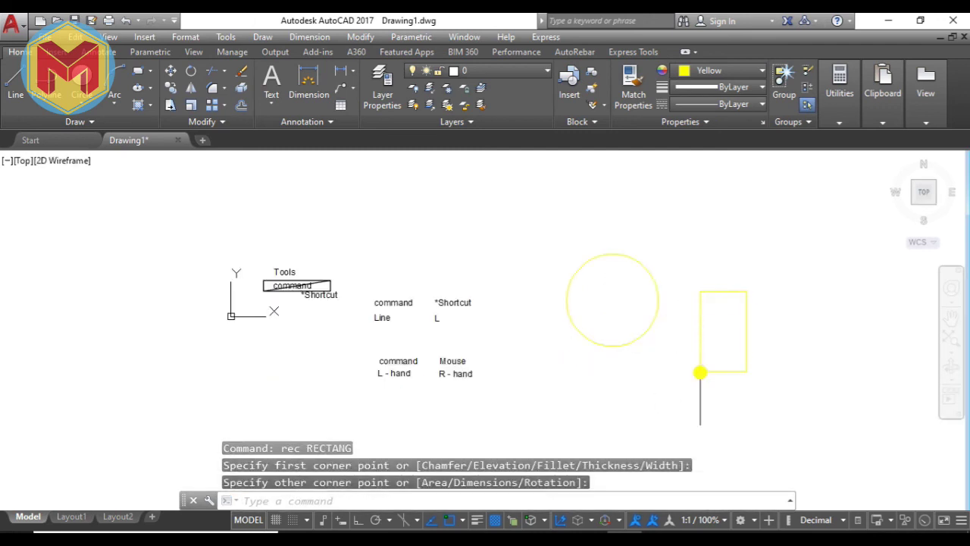
# Switch the object colour to Red and draw a rectangle above-left of the circle.
pyautogui.click(721, 71)
pyautogui.click(680, 215)
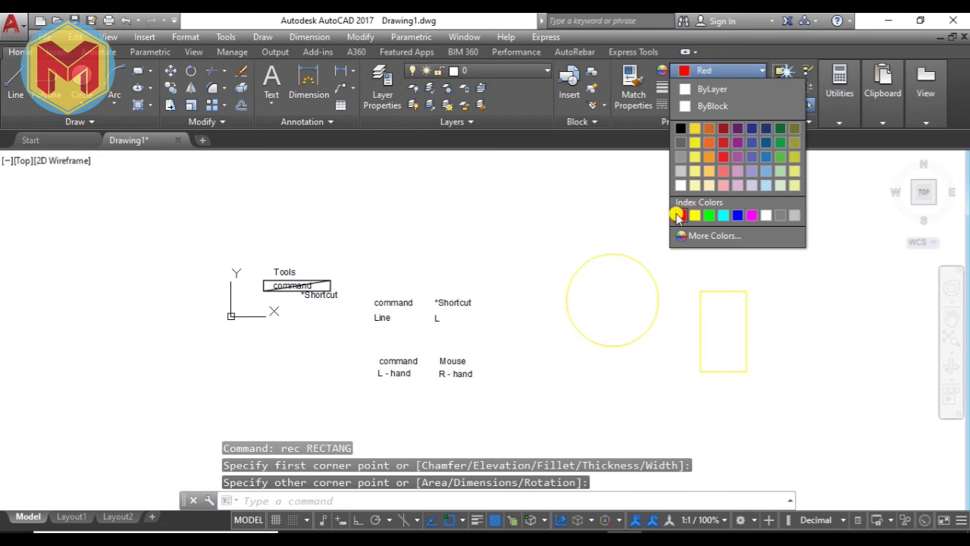
pyautogui.write('rec')
pyautogui.press('Return')
pyautogui.click(540, 212)
pyautogui.click(495, 271)
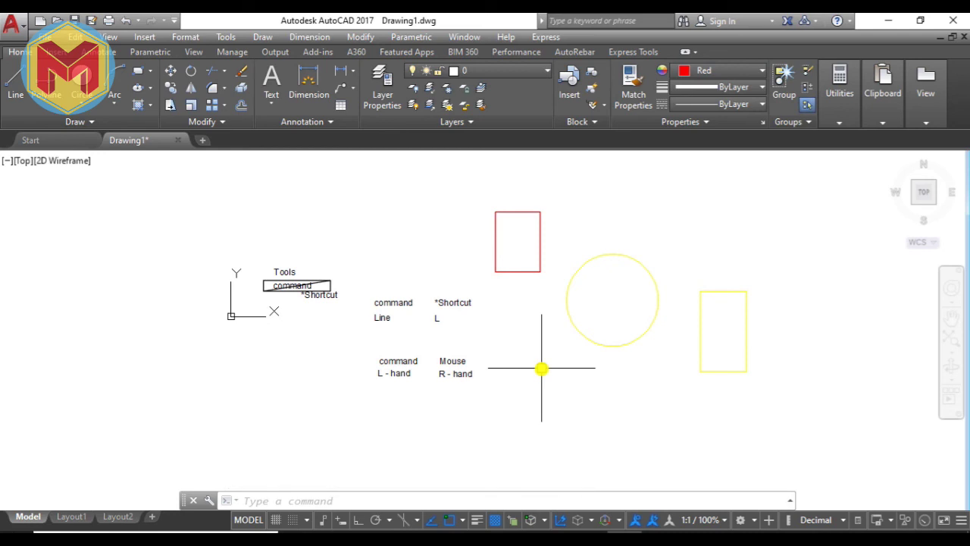
pyautogui.scroll(-3, 541, 368)
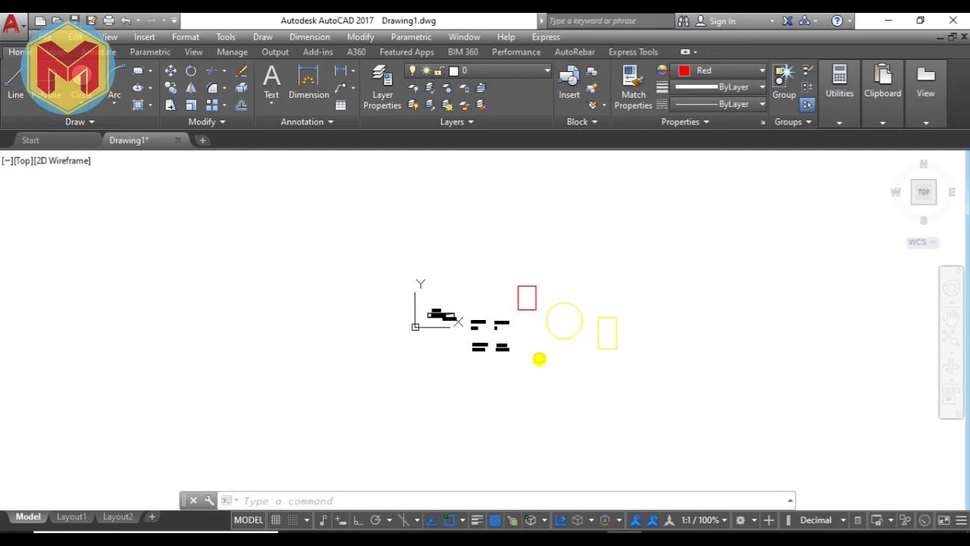
pyautogui.scroll(6, 537, 357)
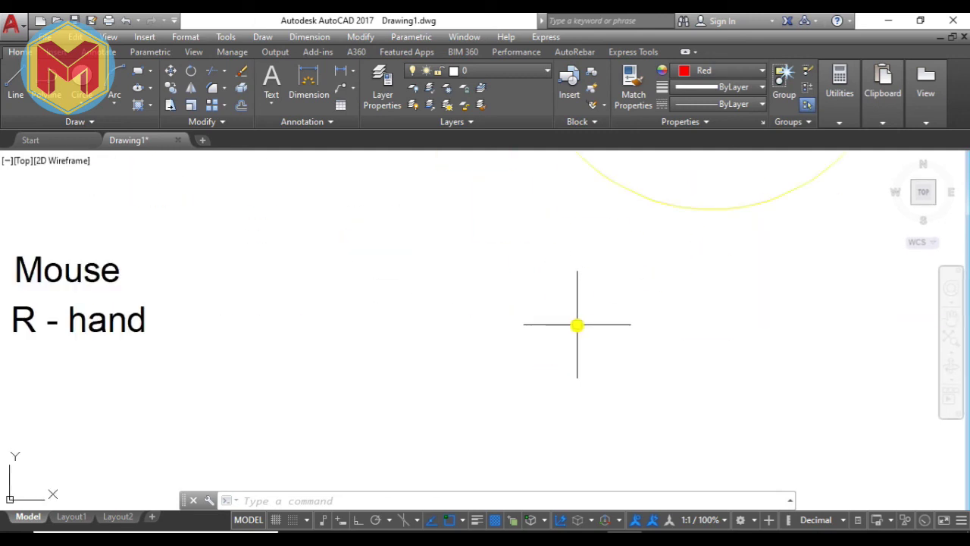
pyautogui.scroll(-3, 525, 320)
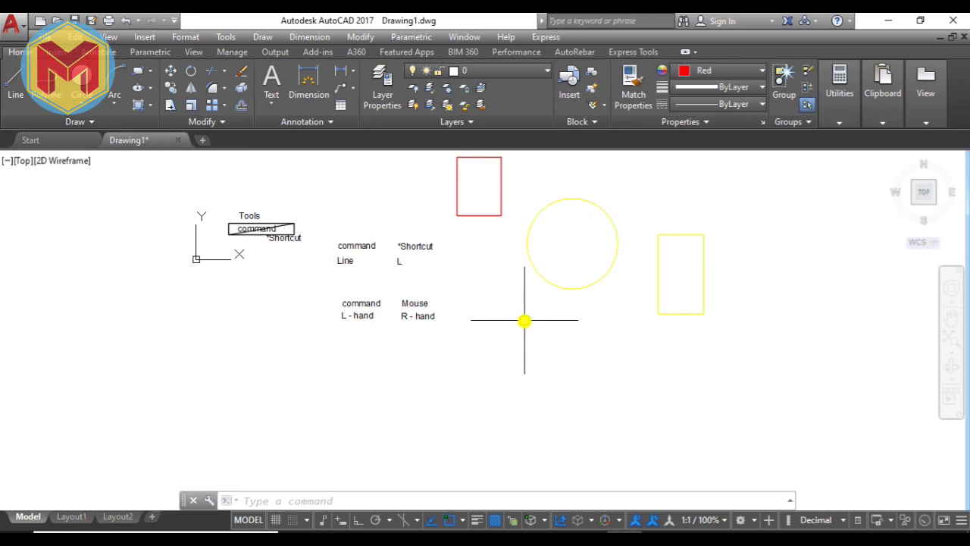
# Open Options > Display > Colors and set the 2D model space background to Black.
pyautogui.rightClick(525, 320)
pyautogui.click(553, 312)
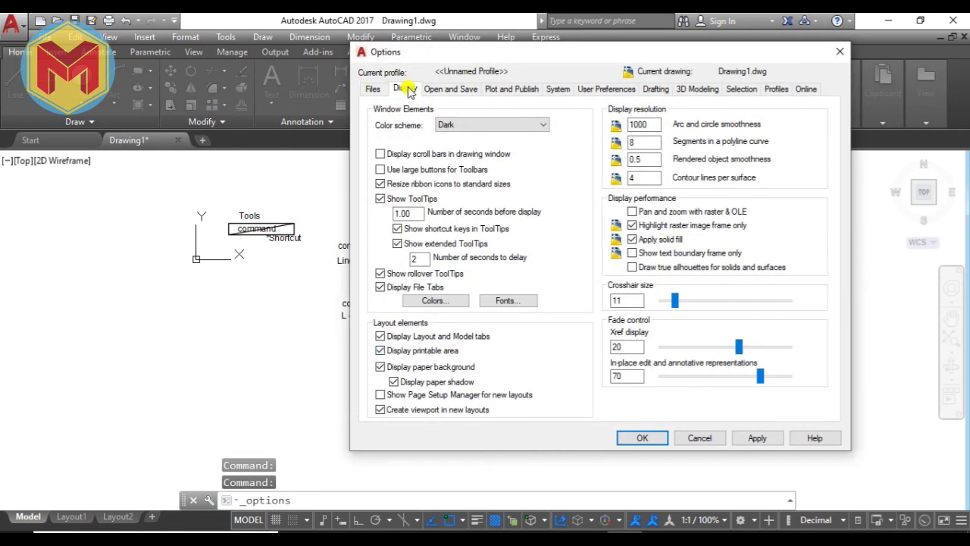
pyautogui.click(415, 301)
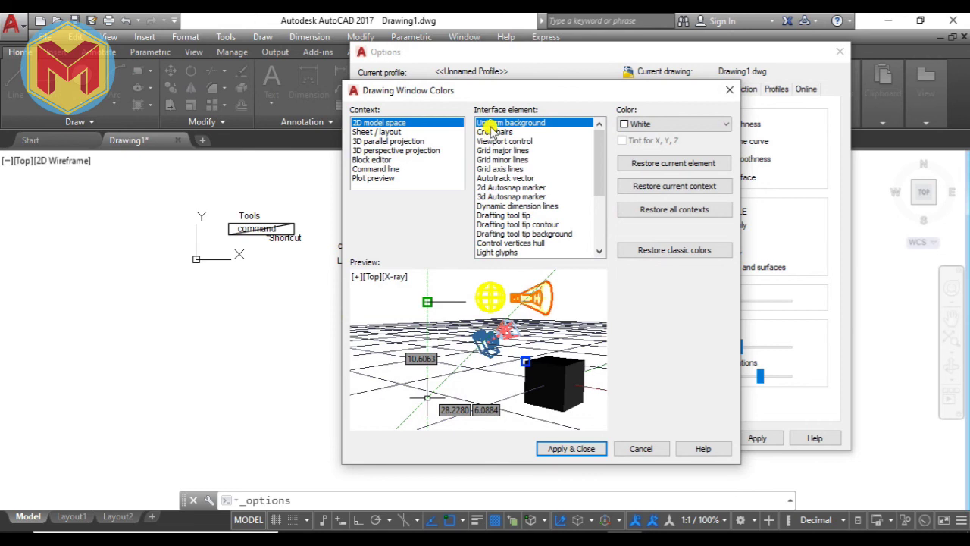
pyautogui.click(639, 125)
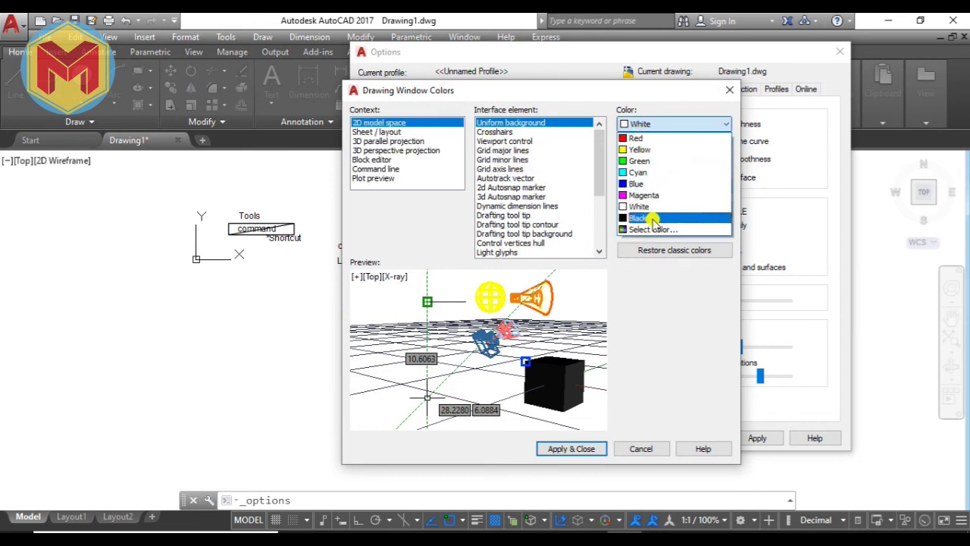
pyautogui.click(651, 221)
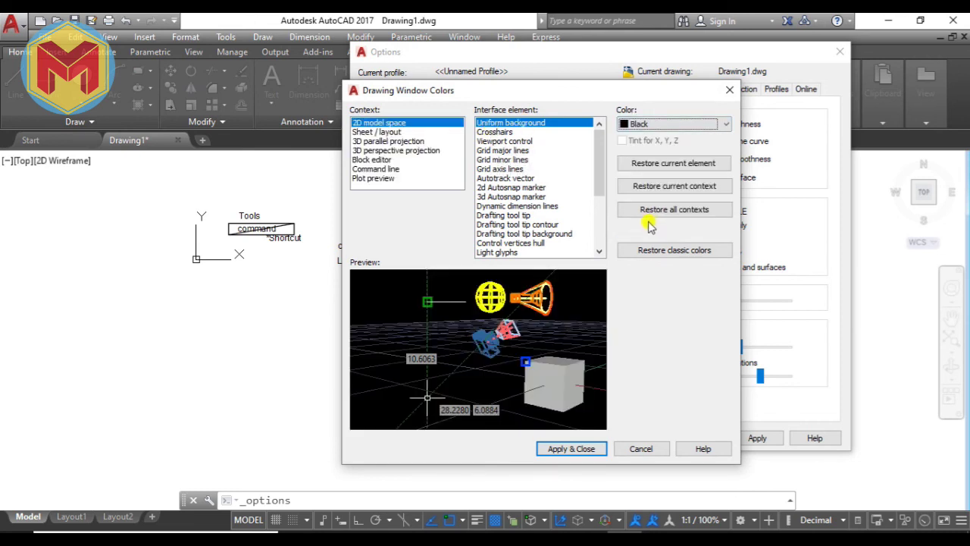
pyautogui.click(693, 125)
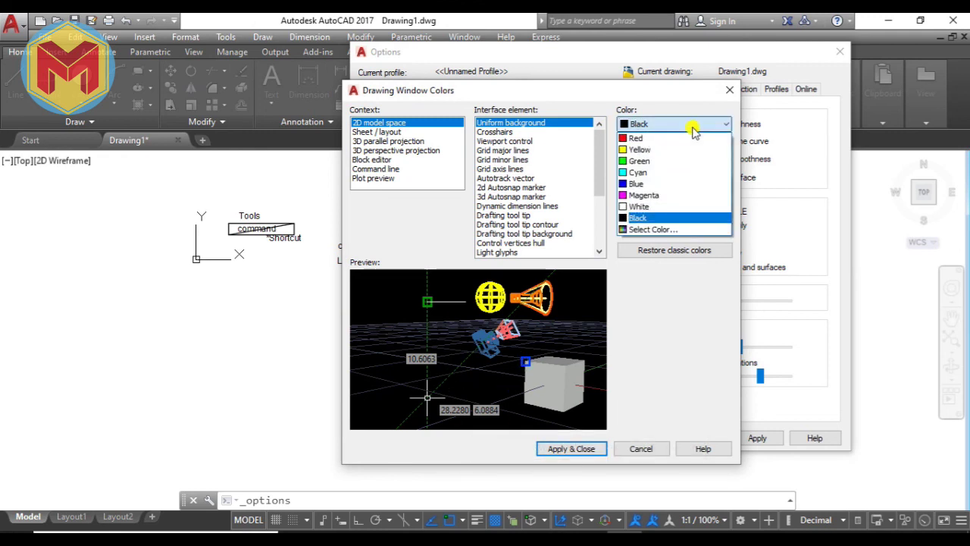
# Pick a custom True Color background of 15,15,15 by adjusting luminance, and accept it.
pyautogui.click(656, 230)
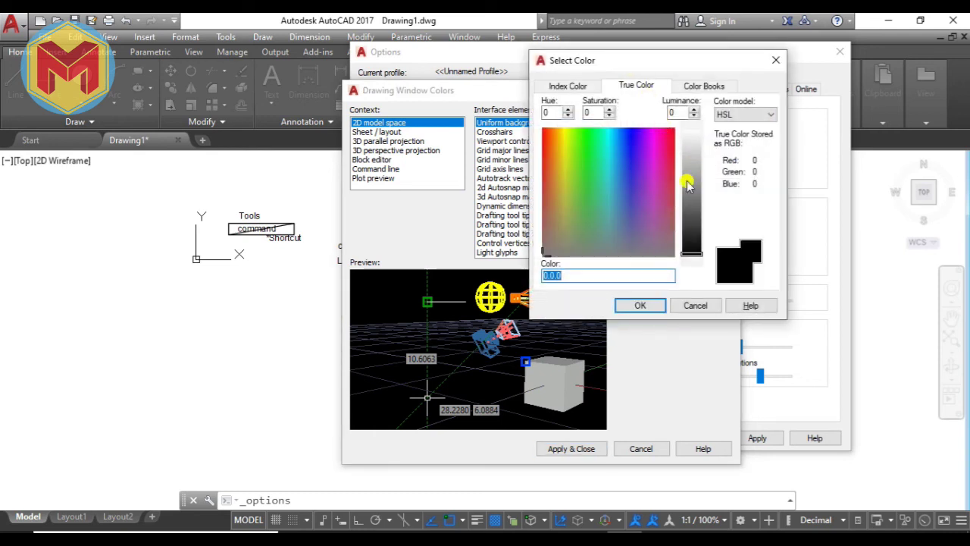
pyautogui.moveTo(690, 253)
pyautogui.mouseDown()
pyautogui.moveTo(687, 164)
pyautogui.moveTo(696, 252)
pyautogui.mouseUp()
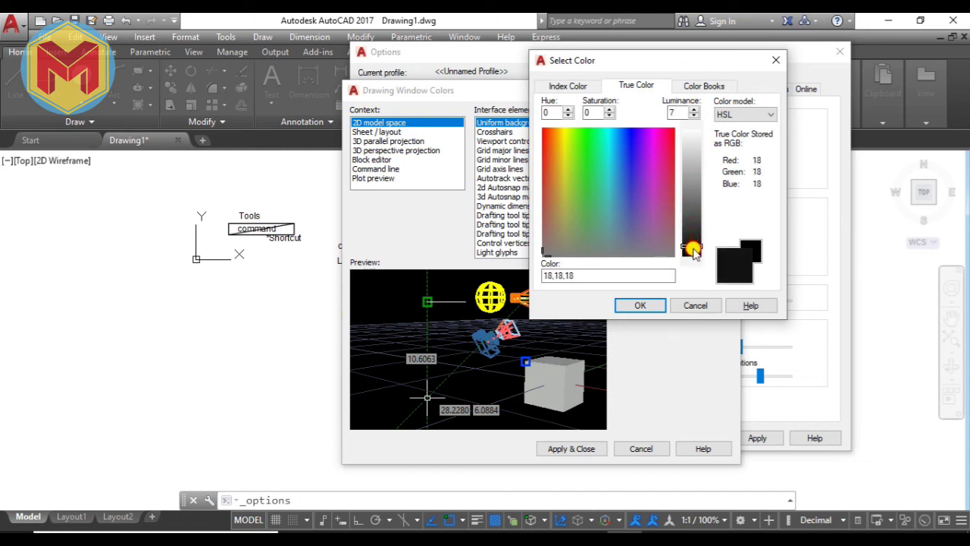
pyautogui.moveTo(693, 252); pyautogui.dragTo(693, 255)
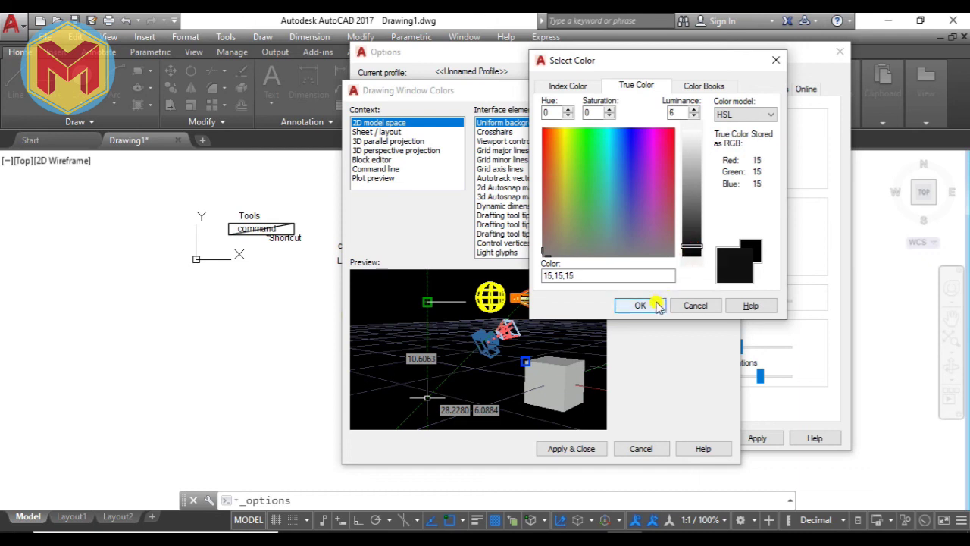
pyautogui.click(656, 307)
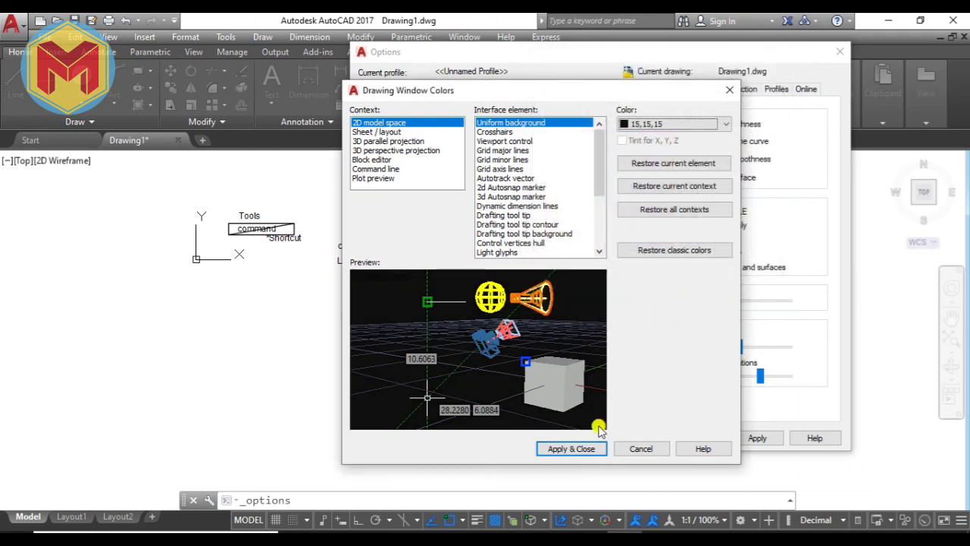
# Apply the colour, close Options, and zoom in on the drawing's near-black background.
pyautogui.click(584, 449)
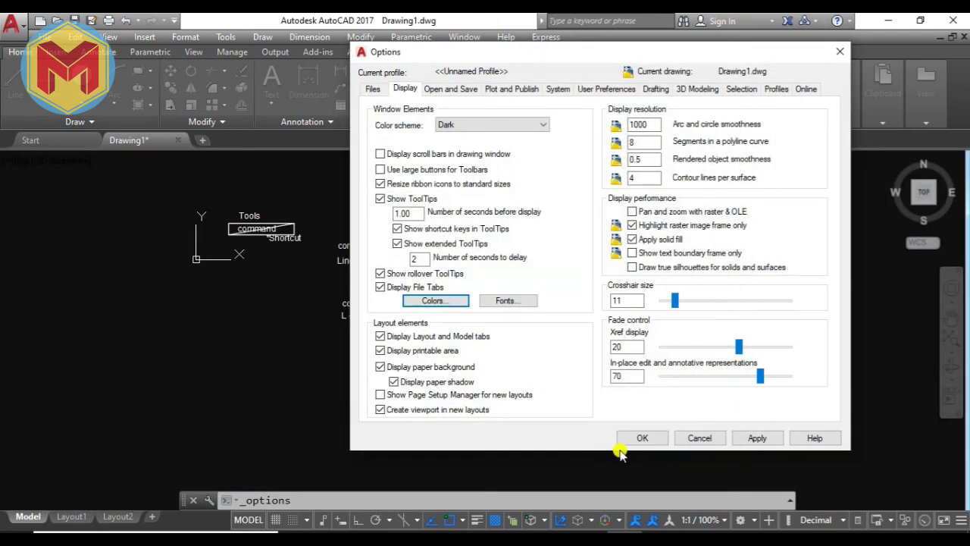
pyautogui.click(747, 438)
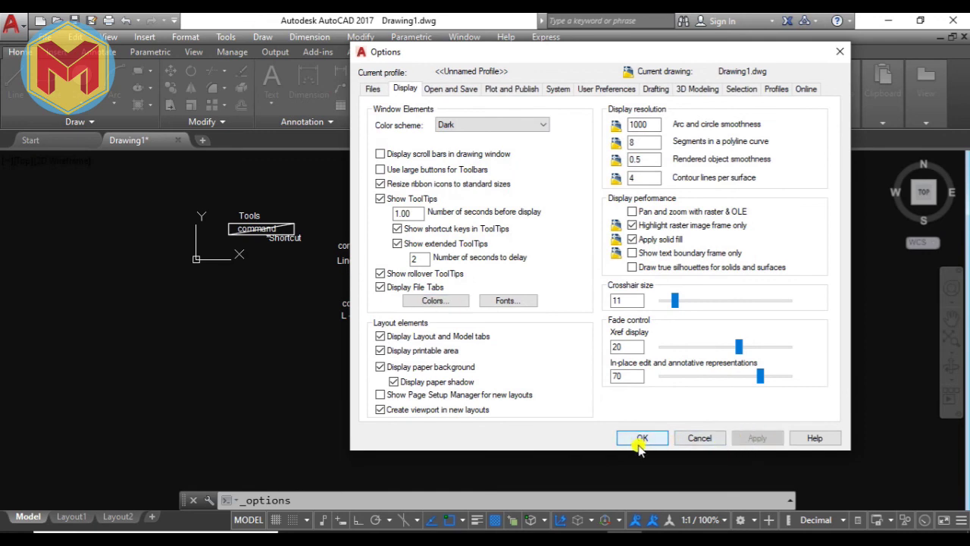
pyautogui.click(642, 440)
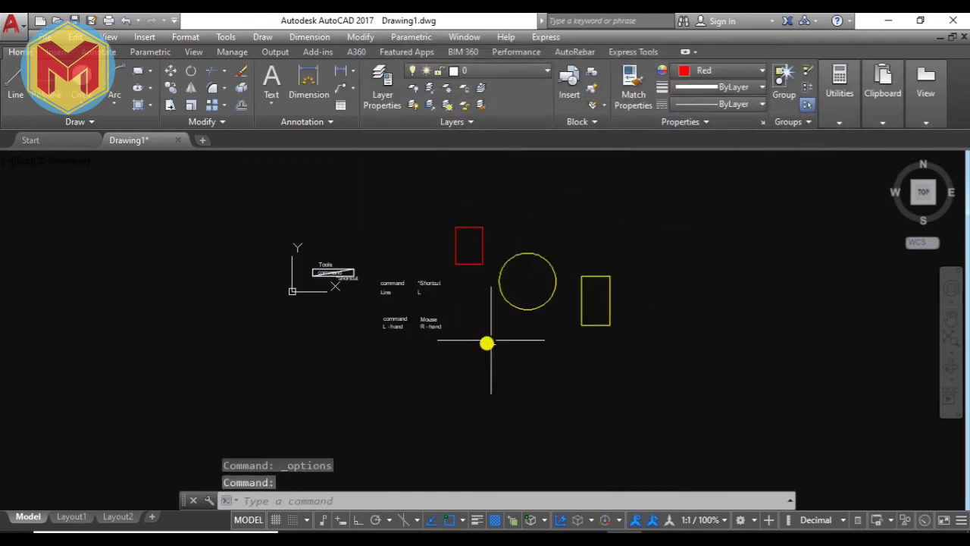
pyautogui.scroll(2, 505, 325)
pyautogui.moveTo(507, 341); pyautogui.dragTo(508, 364, button='middle')
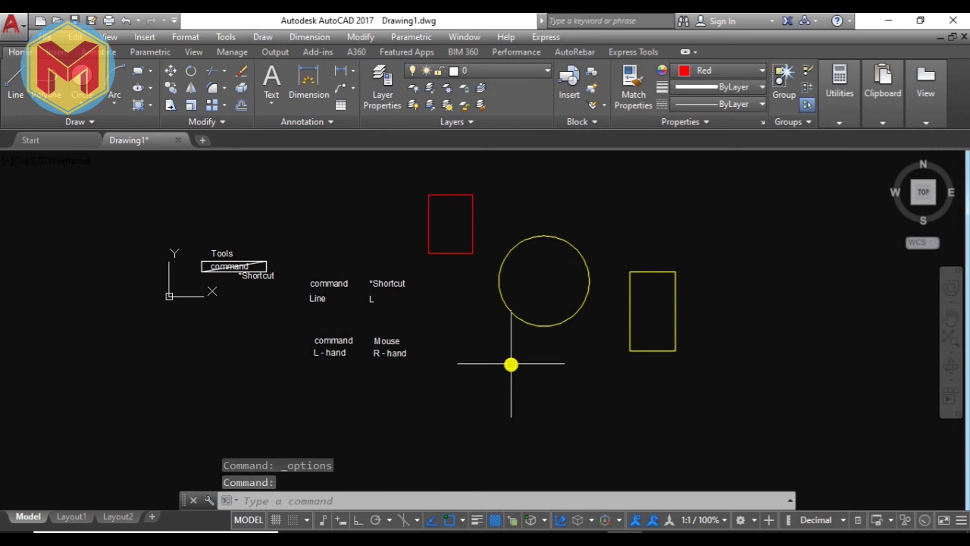